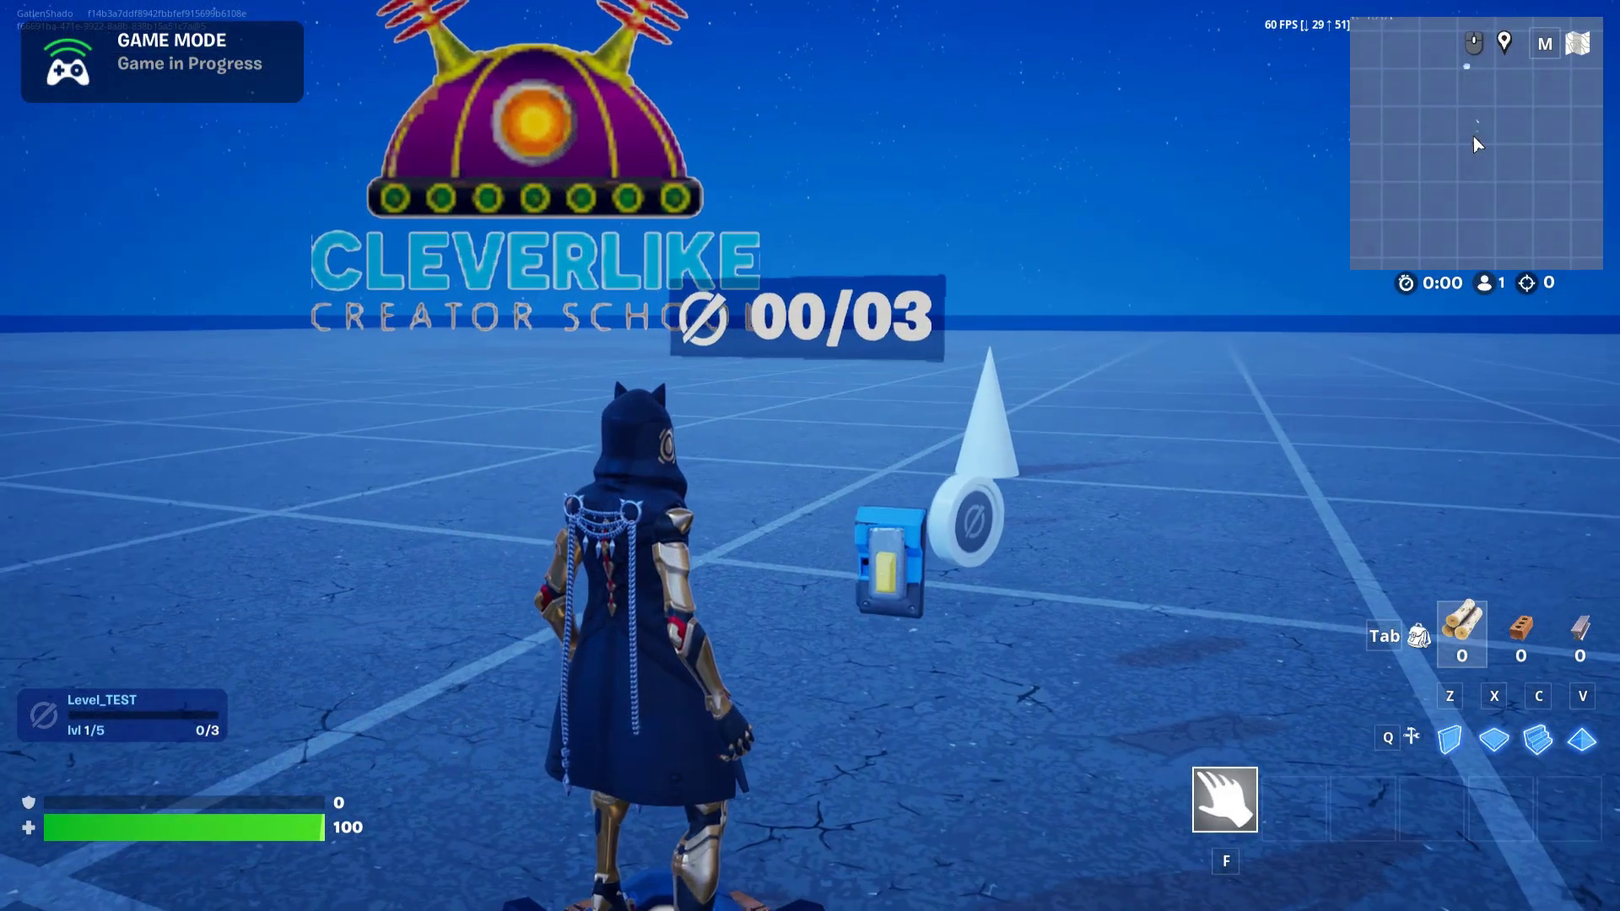
Walk up to the button device in the running game and interact with it repeatedly to test the Level_TEST stat's leveling
key("w")
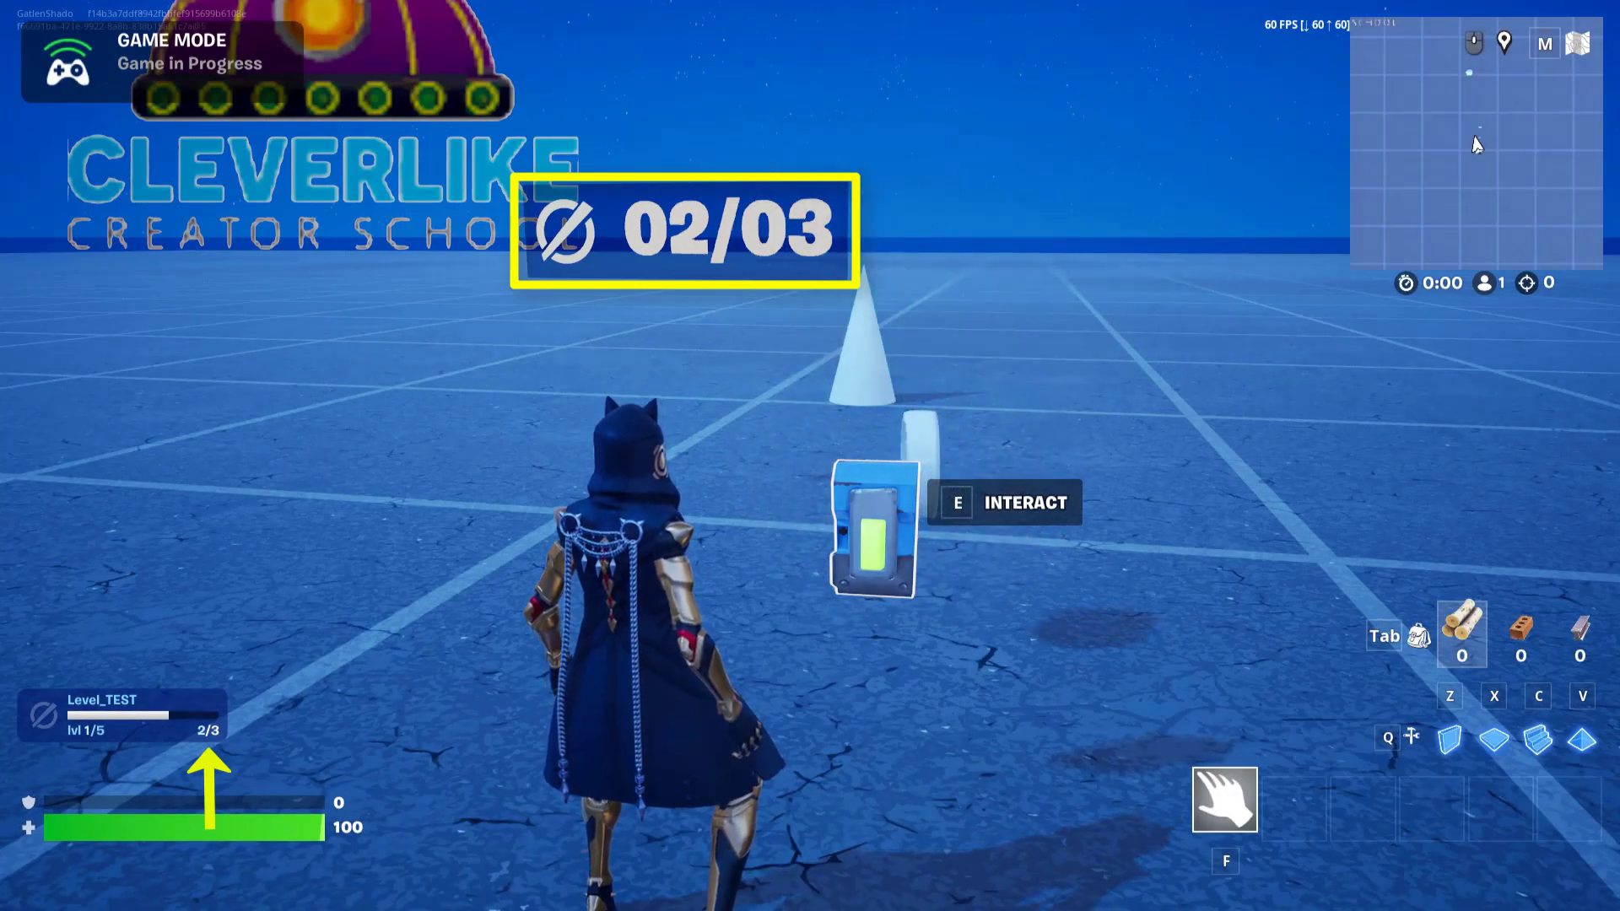
key("e")
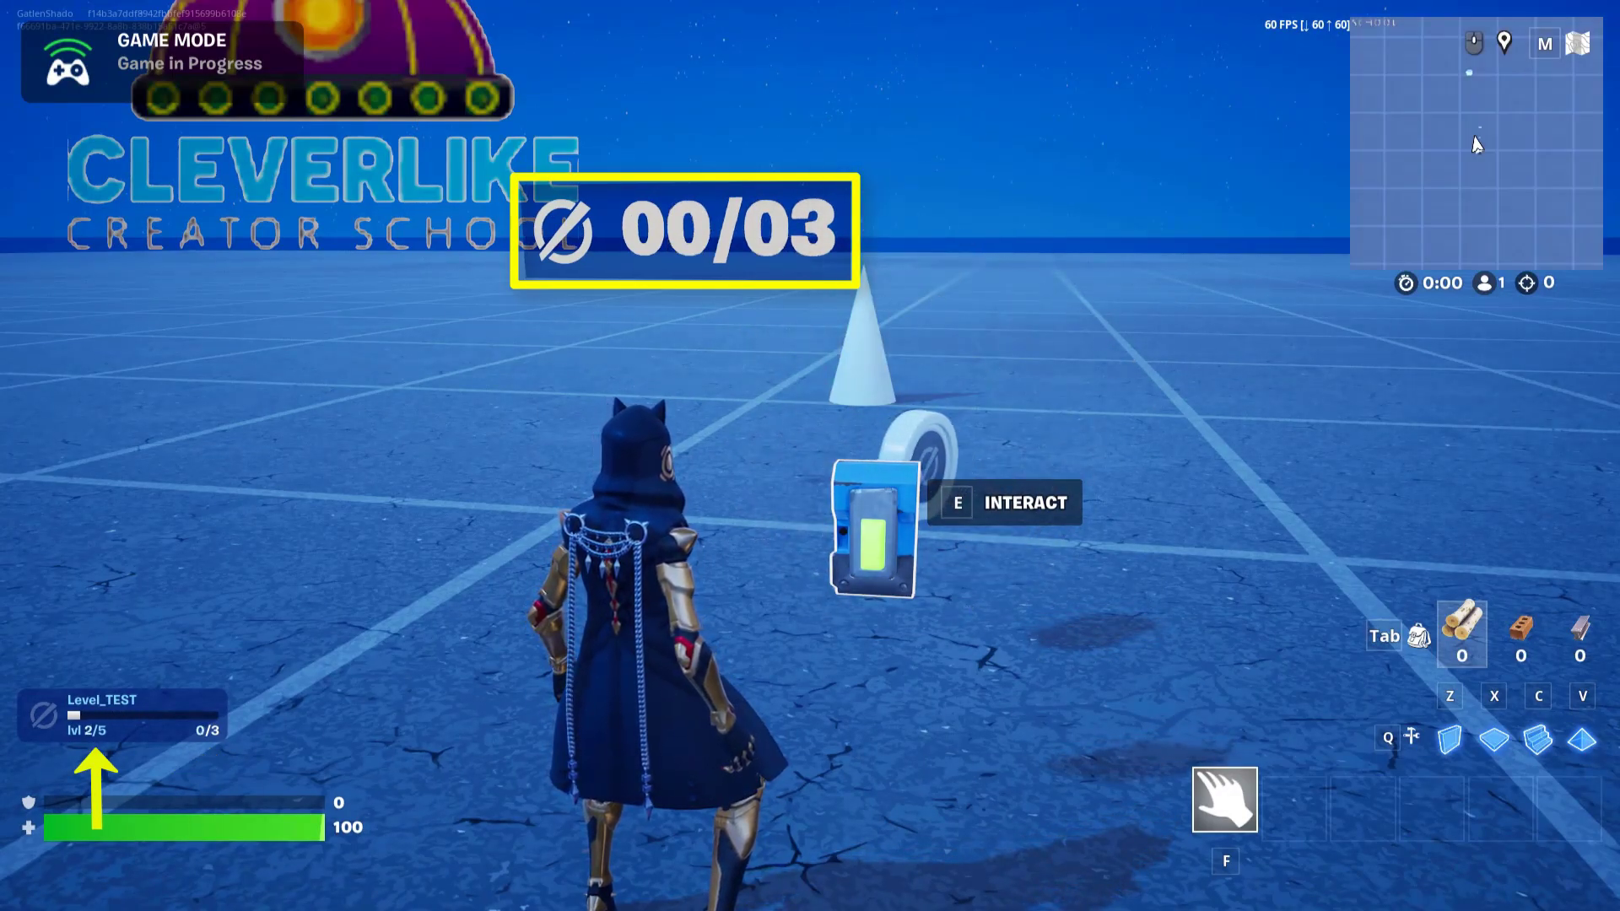
key("e")
key("e")
key("e")
key("e")
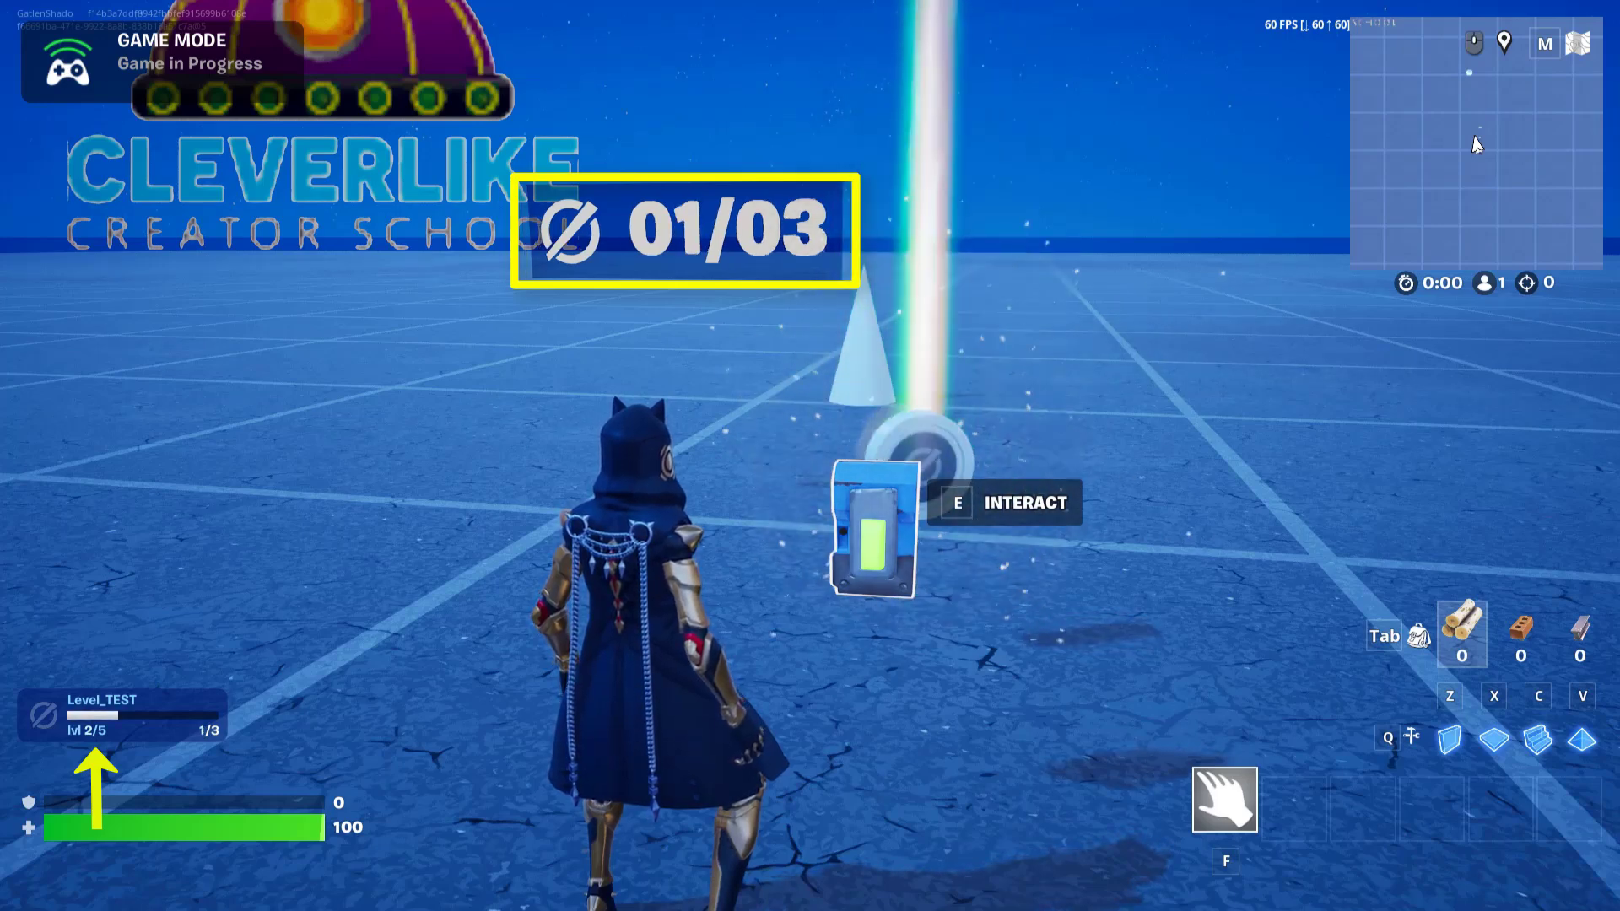
key("e")
key("e")
key("e")
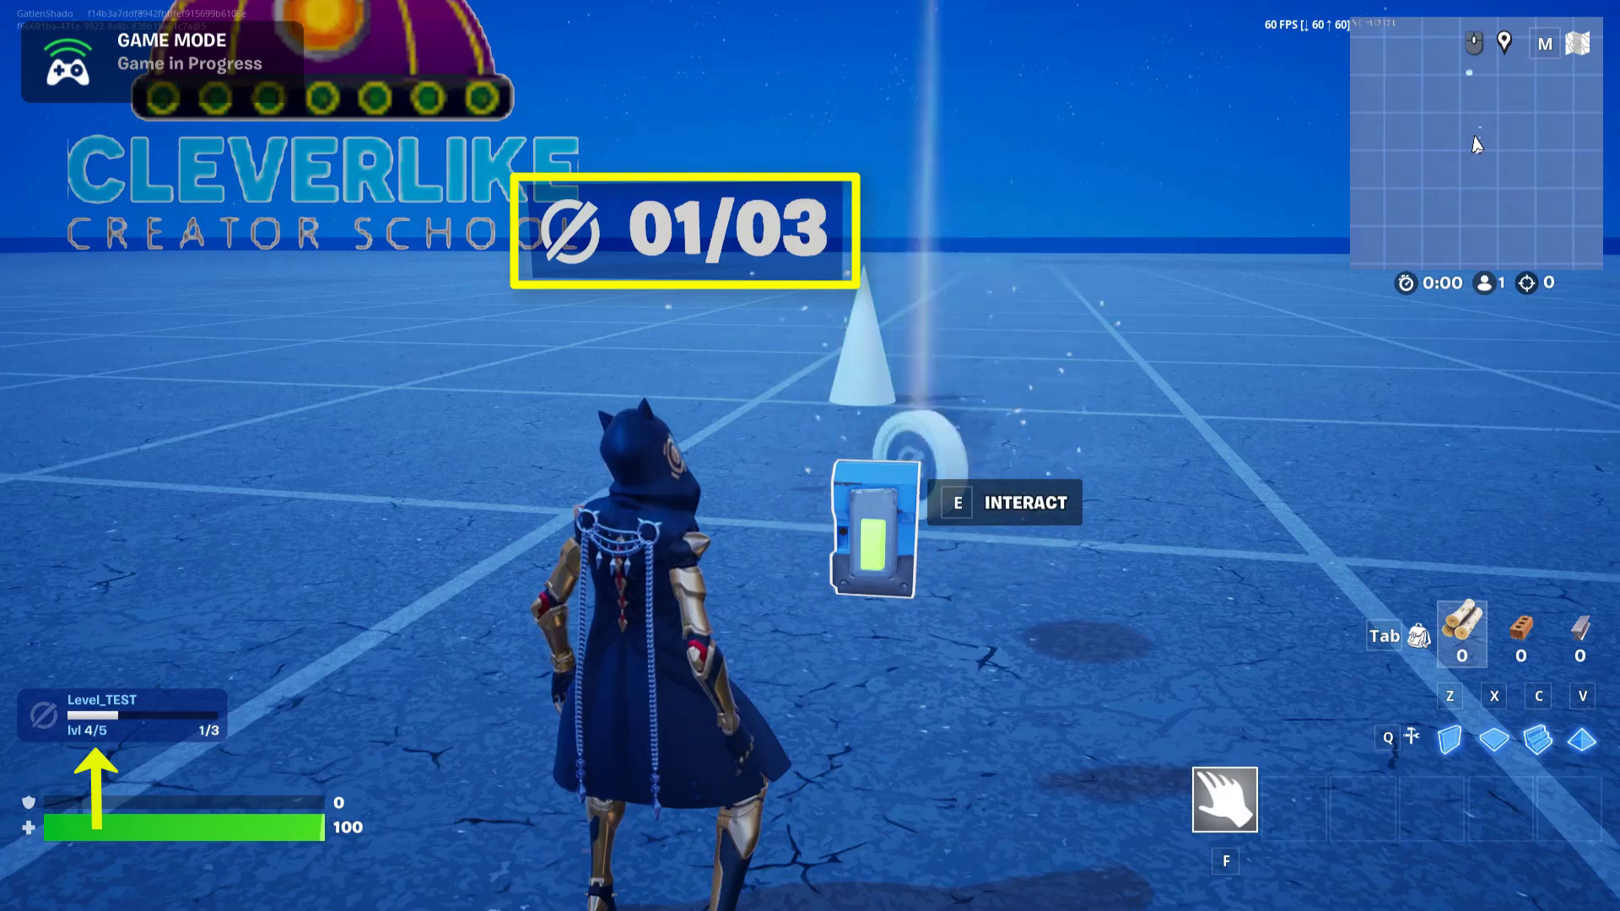
key("e")
key("e")
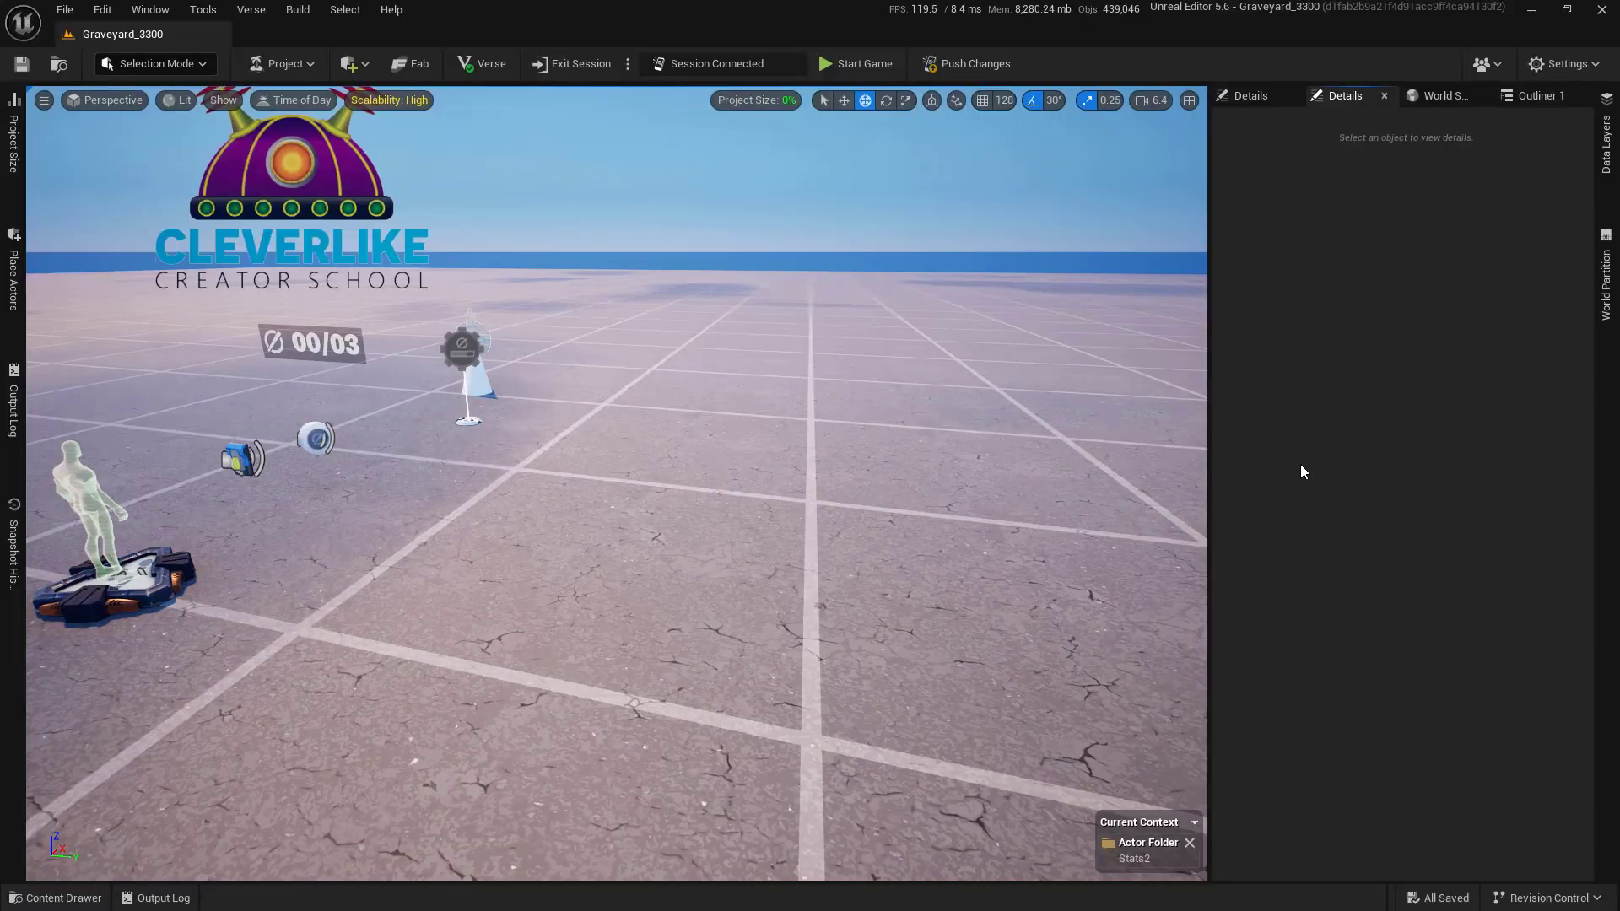
Place a Stat Powerup device on the open ground away from the existing devices and view its Stat to Apply options
key("ctrl+space")
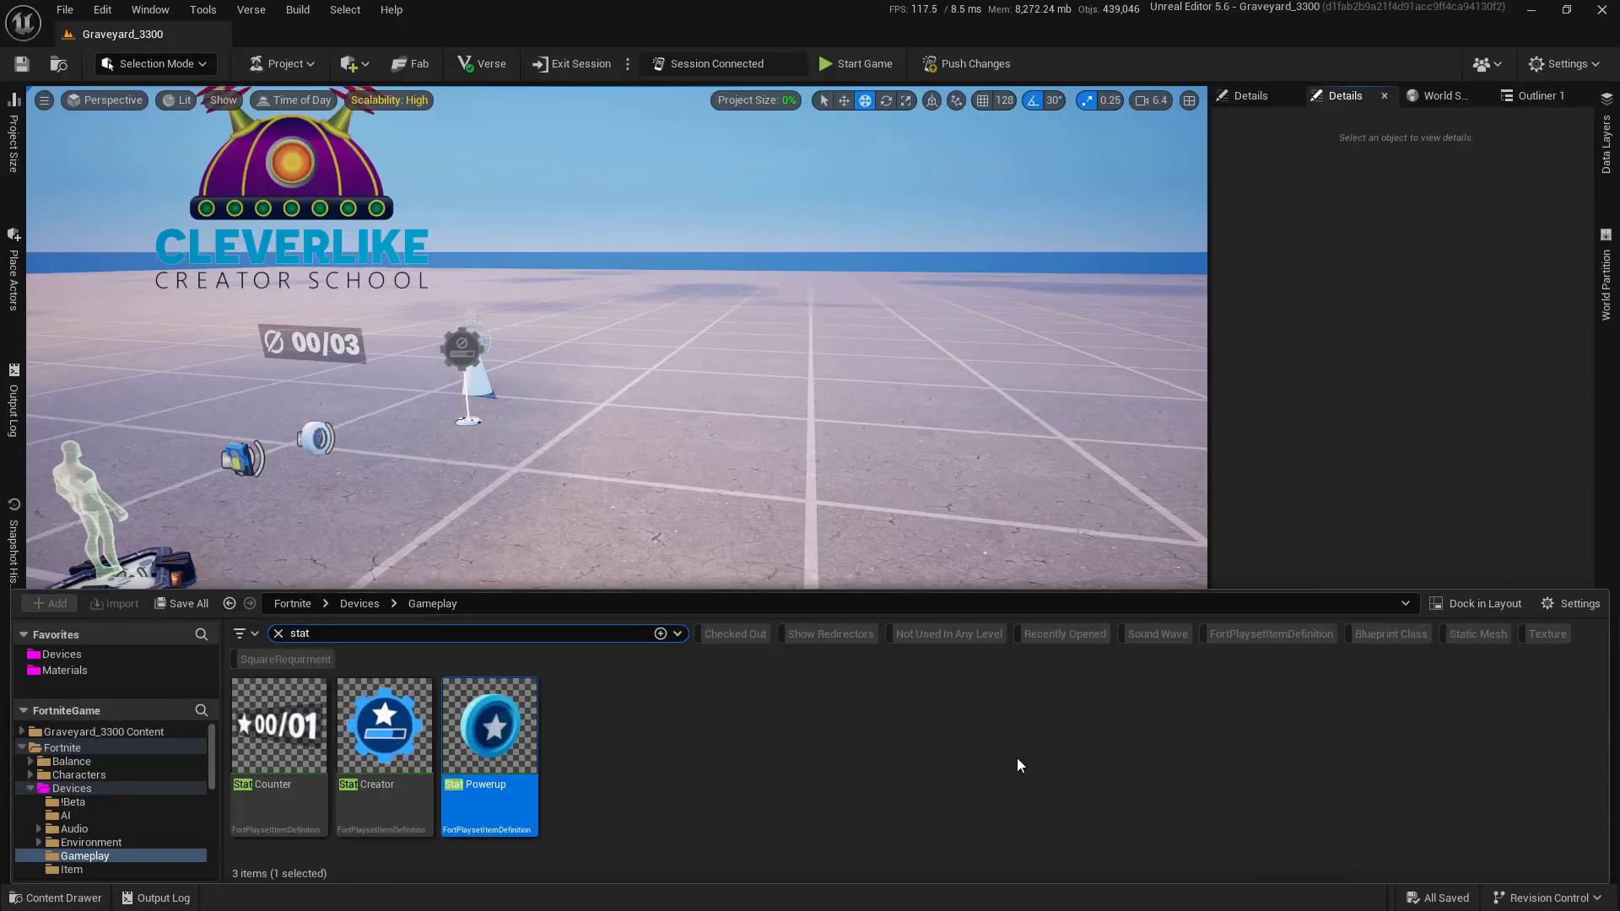
left_click_drag(489, 730, 929, 532)
left_click_drag(944, 461, 947, 407)
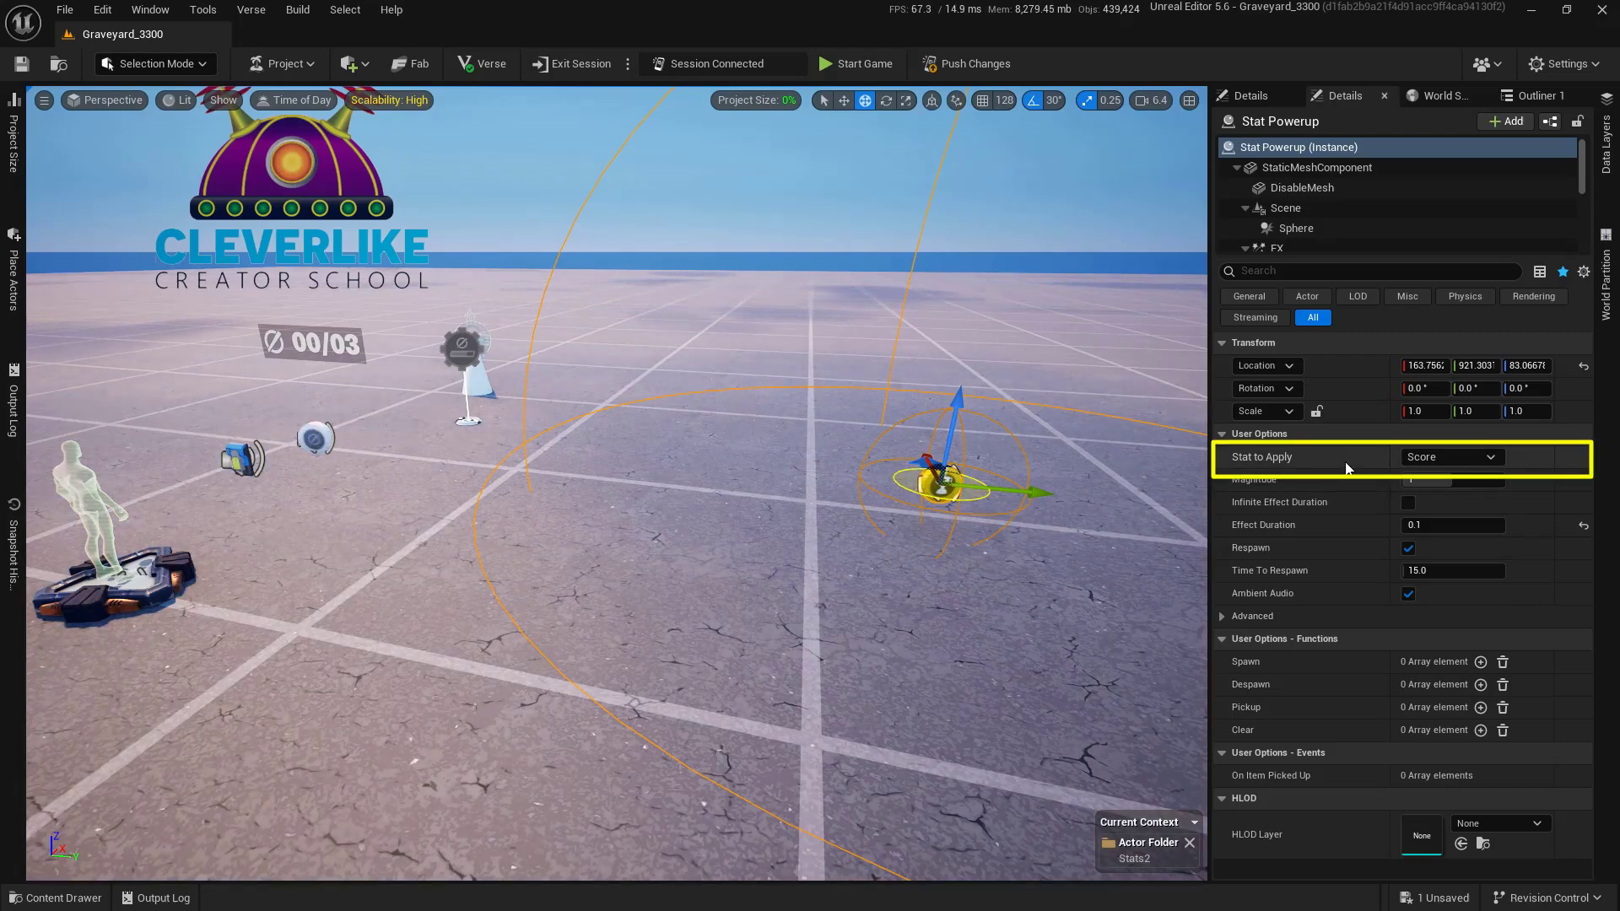
left_click(1491, 459)
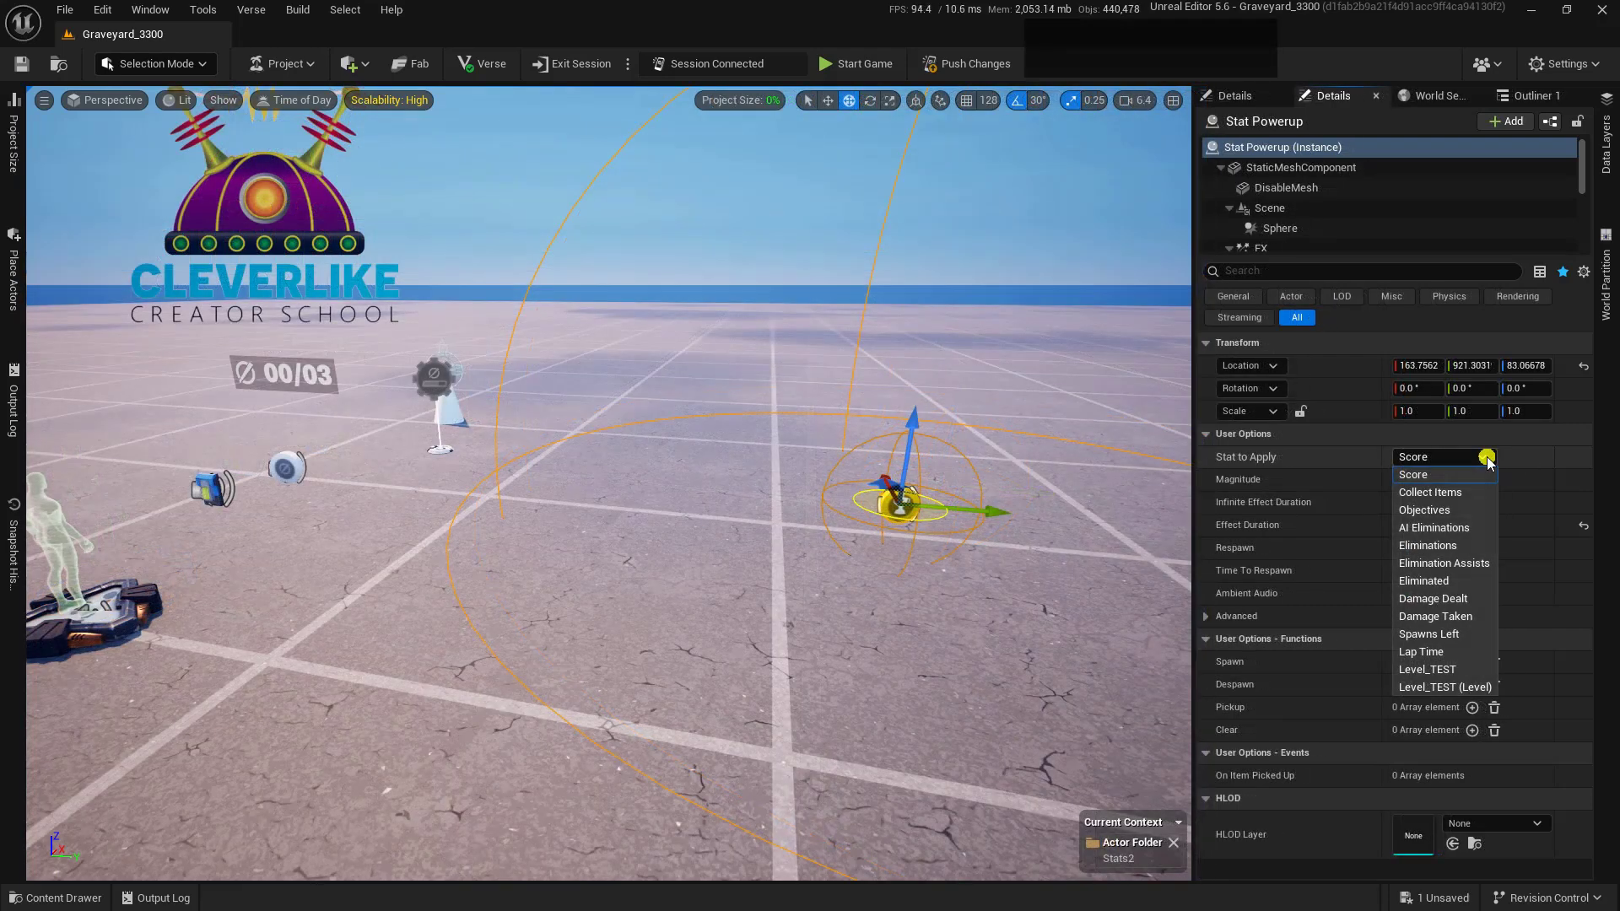
Place a Stat Creator device in the level beside the new Stat Powerup
left_click(83, 896)
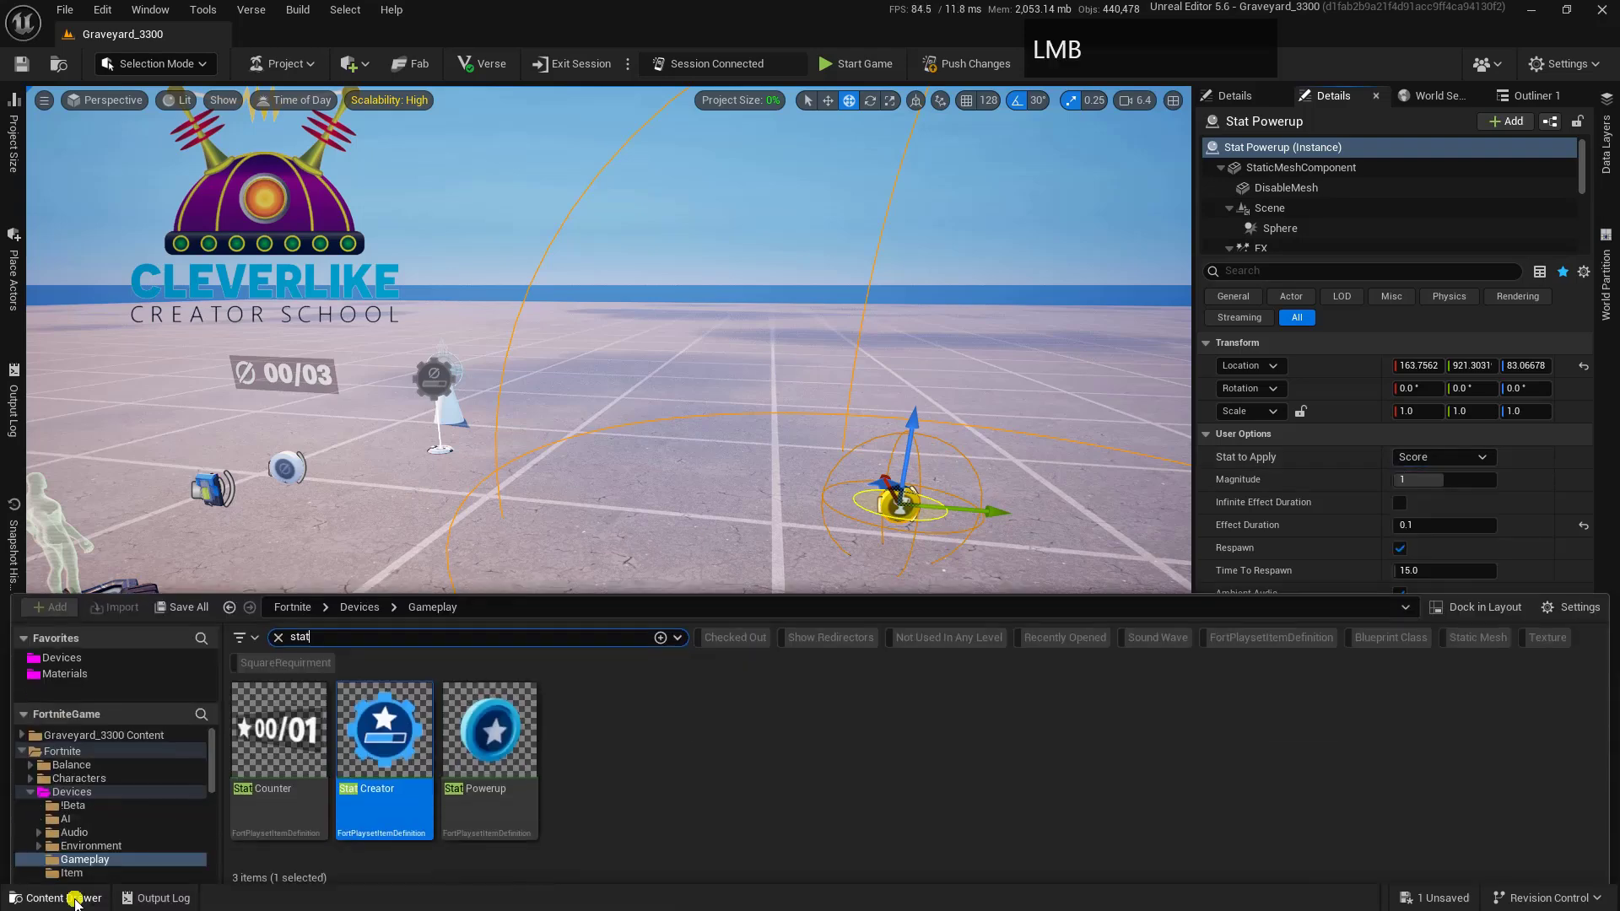
left_click(808, 533)
left_click_drag(808, 533, 870, 406)
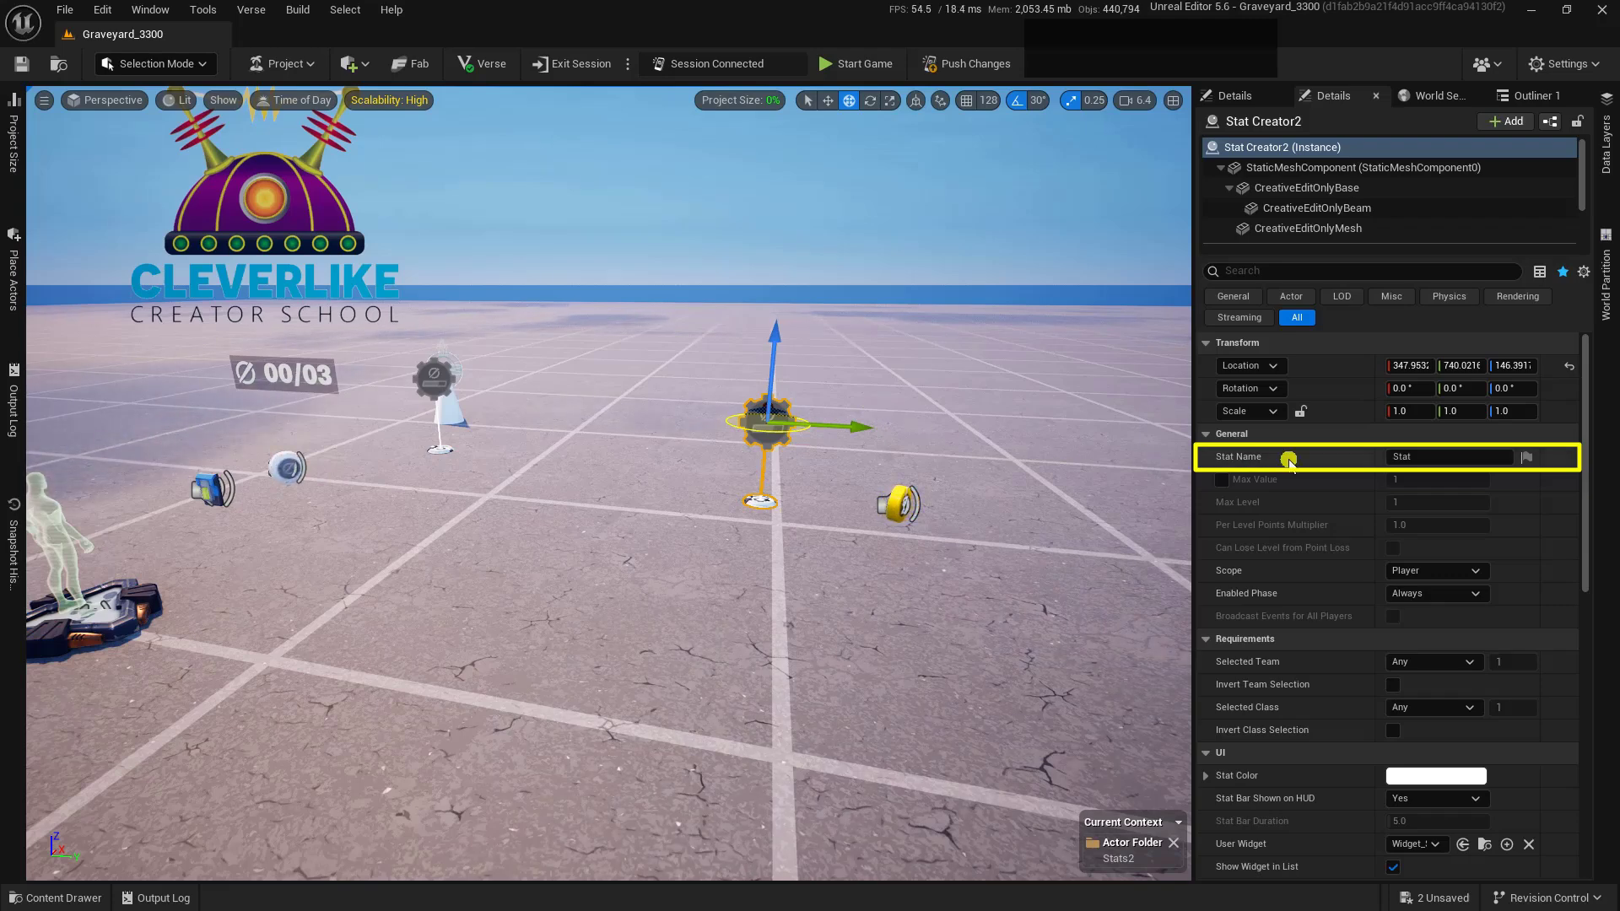
Set the new Stat Creator's Stat Name to MyLevels
left_click(1405, 457)
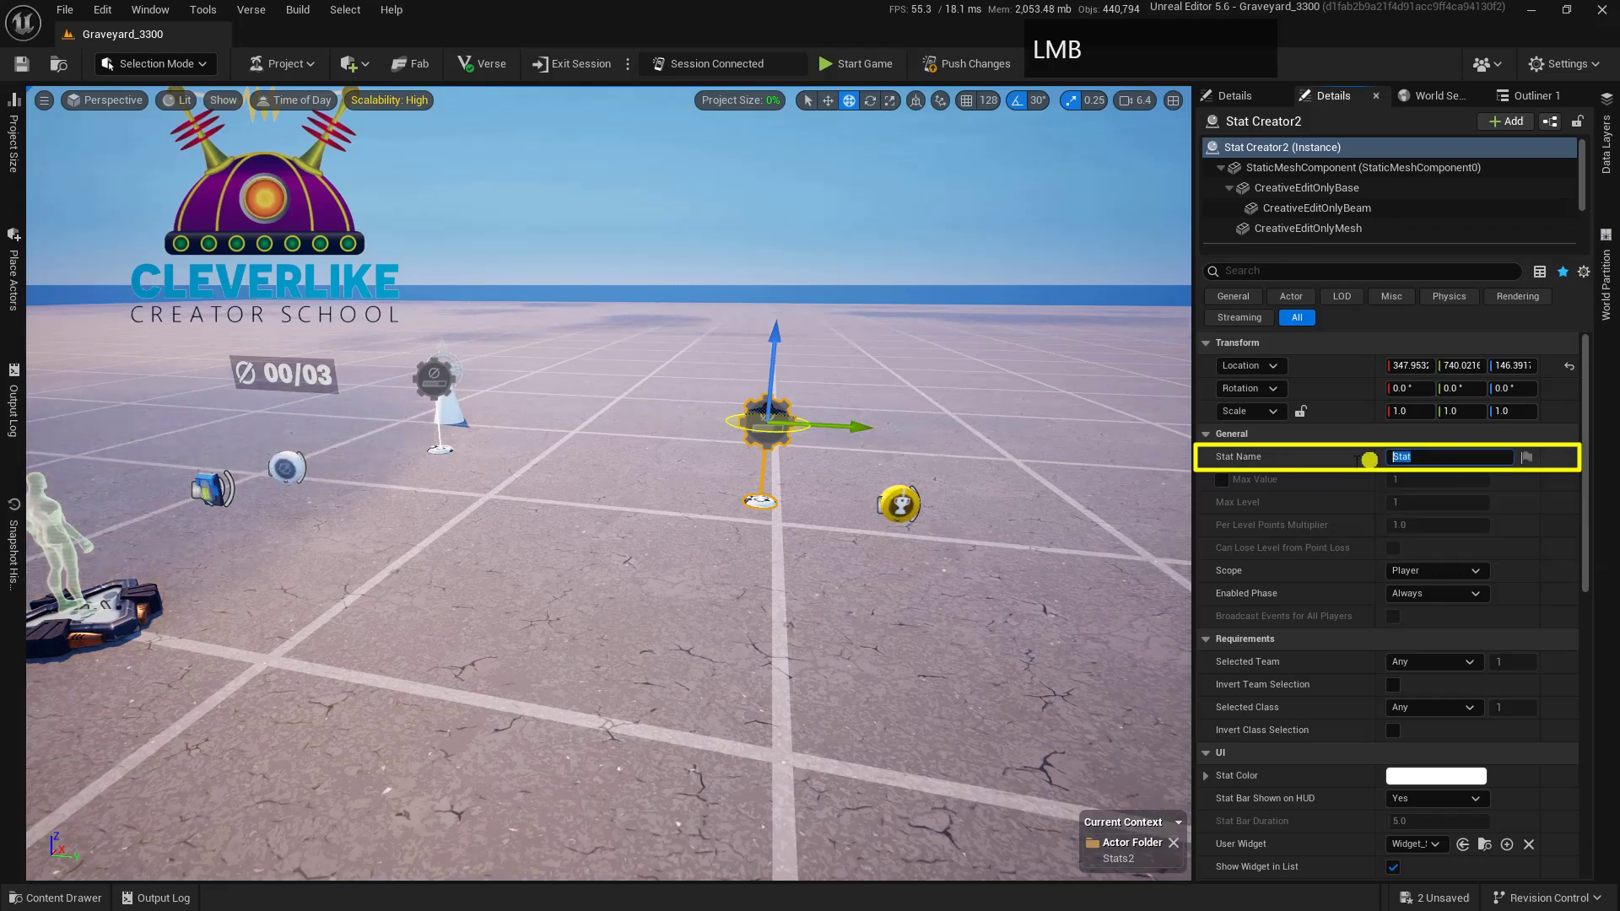
type("MyLe")
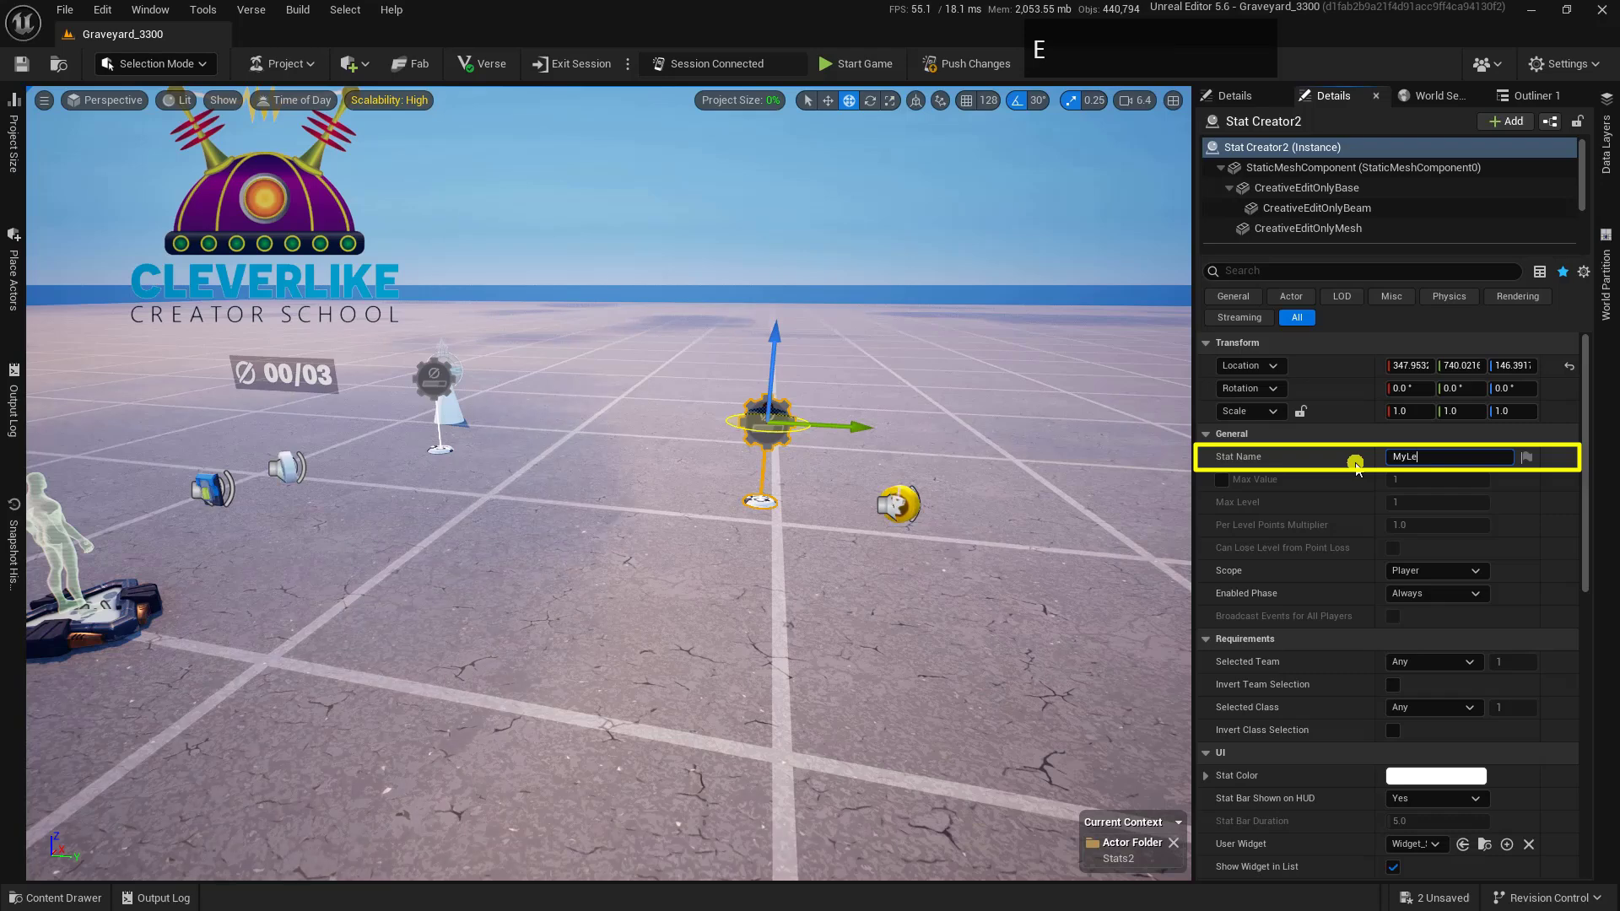
type("vels")
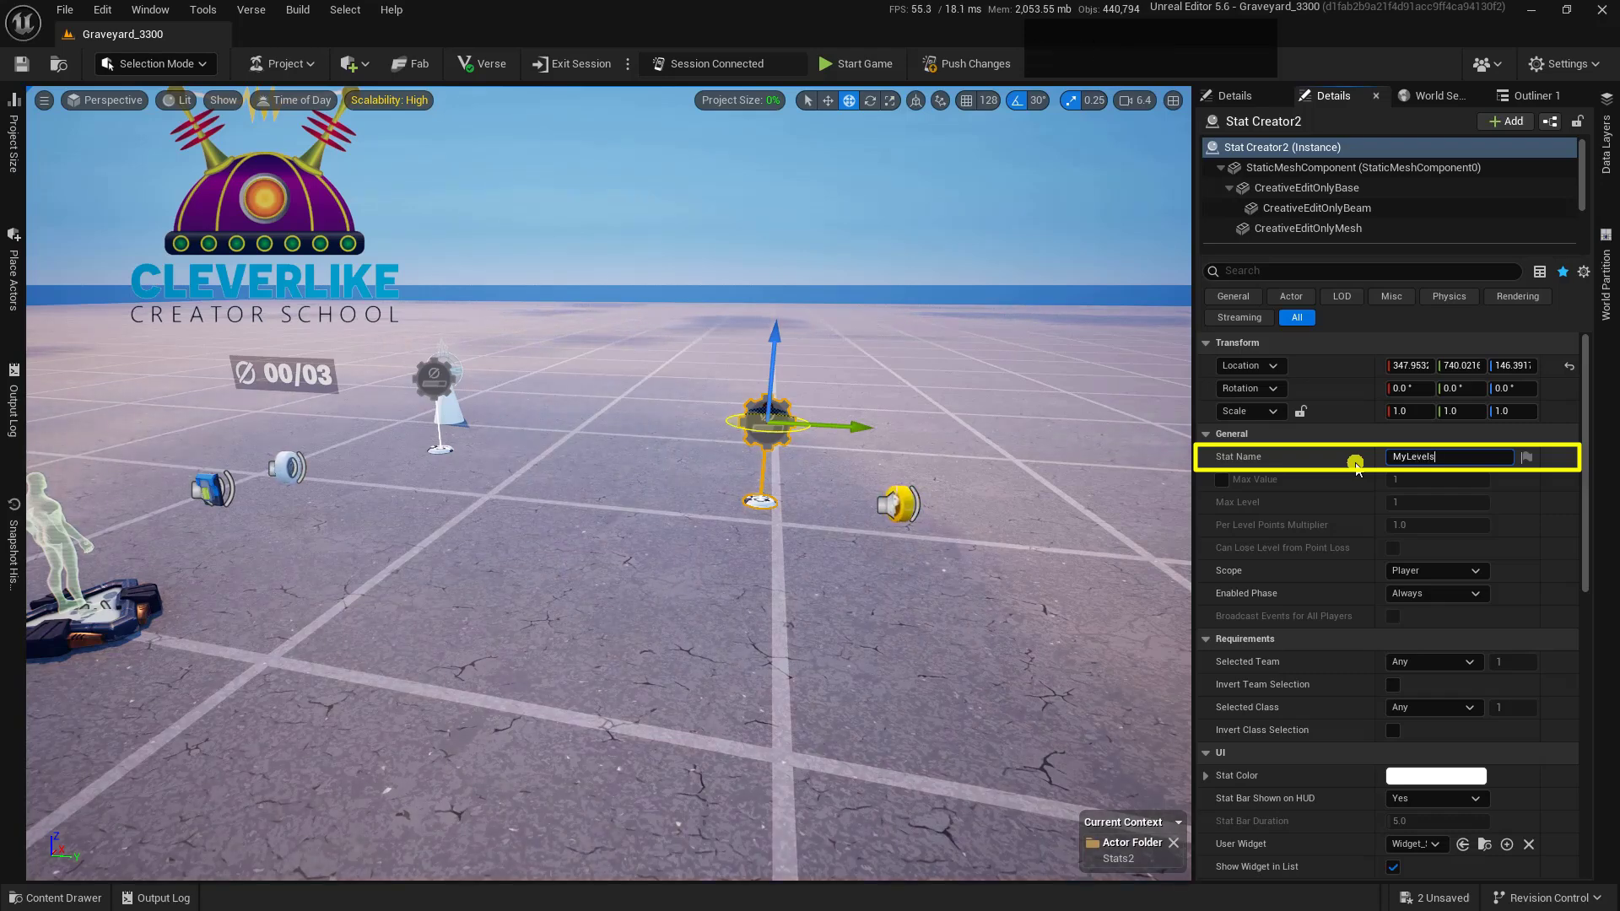
left_click(1355, 465)
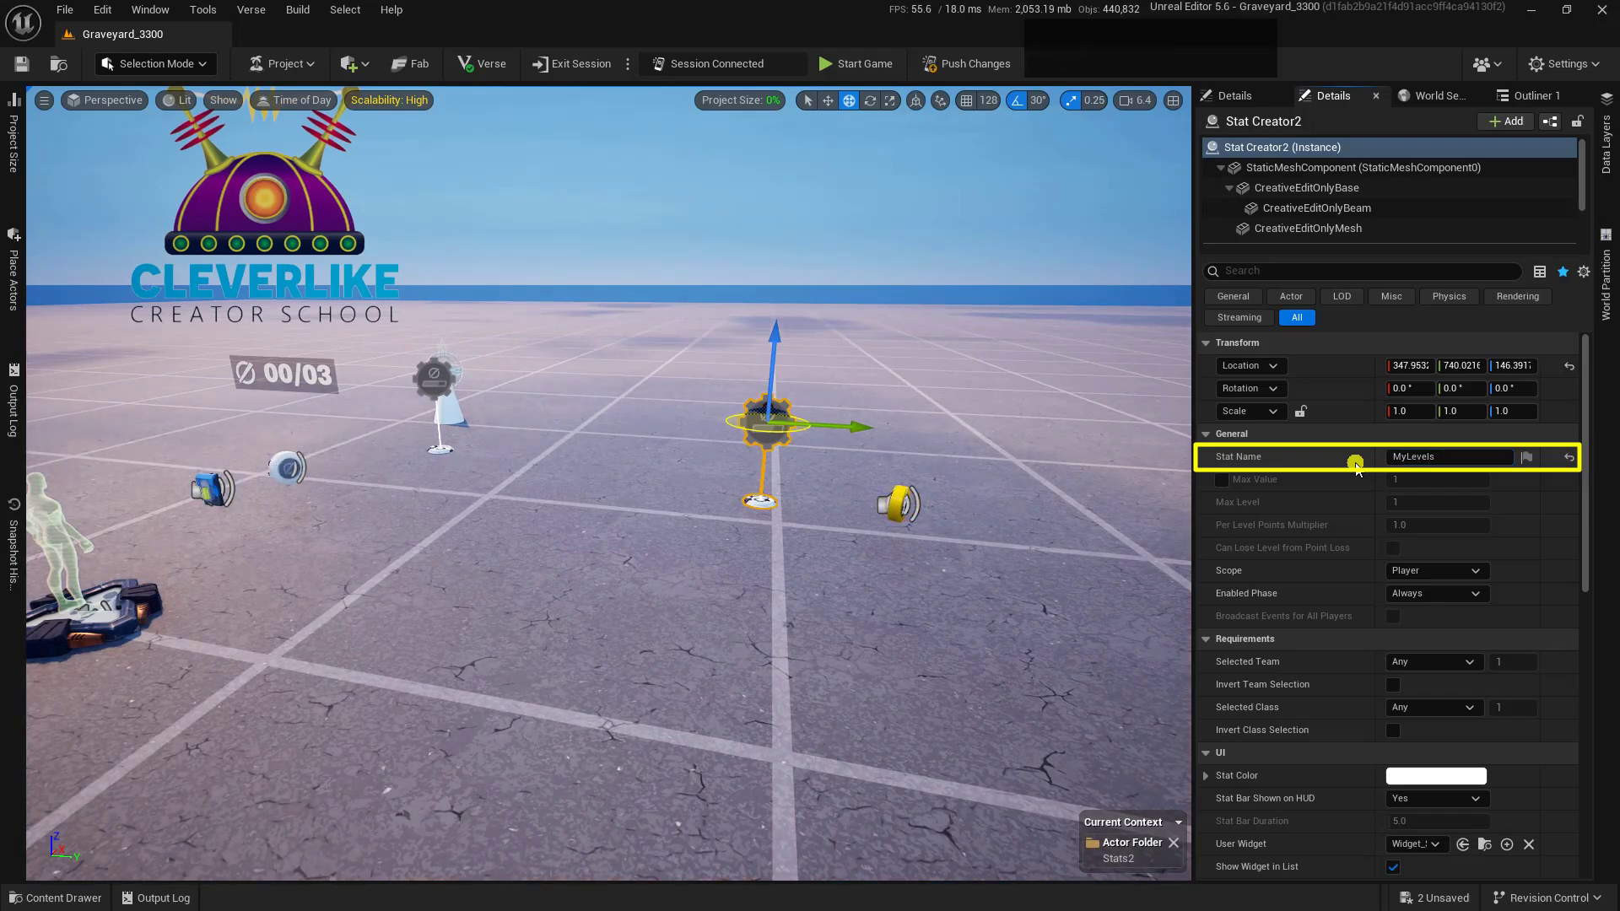
Check the new Stat Powerup's Stat to Apply options for the MyLevels stat
left_click(904, 504)
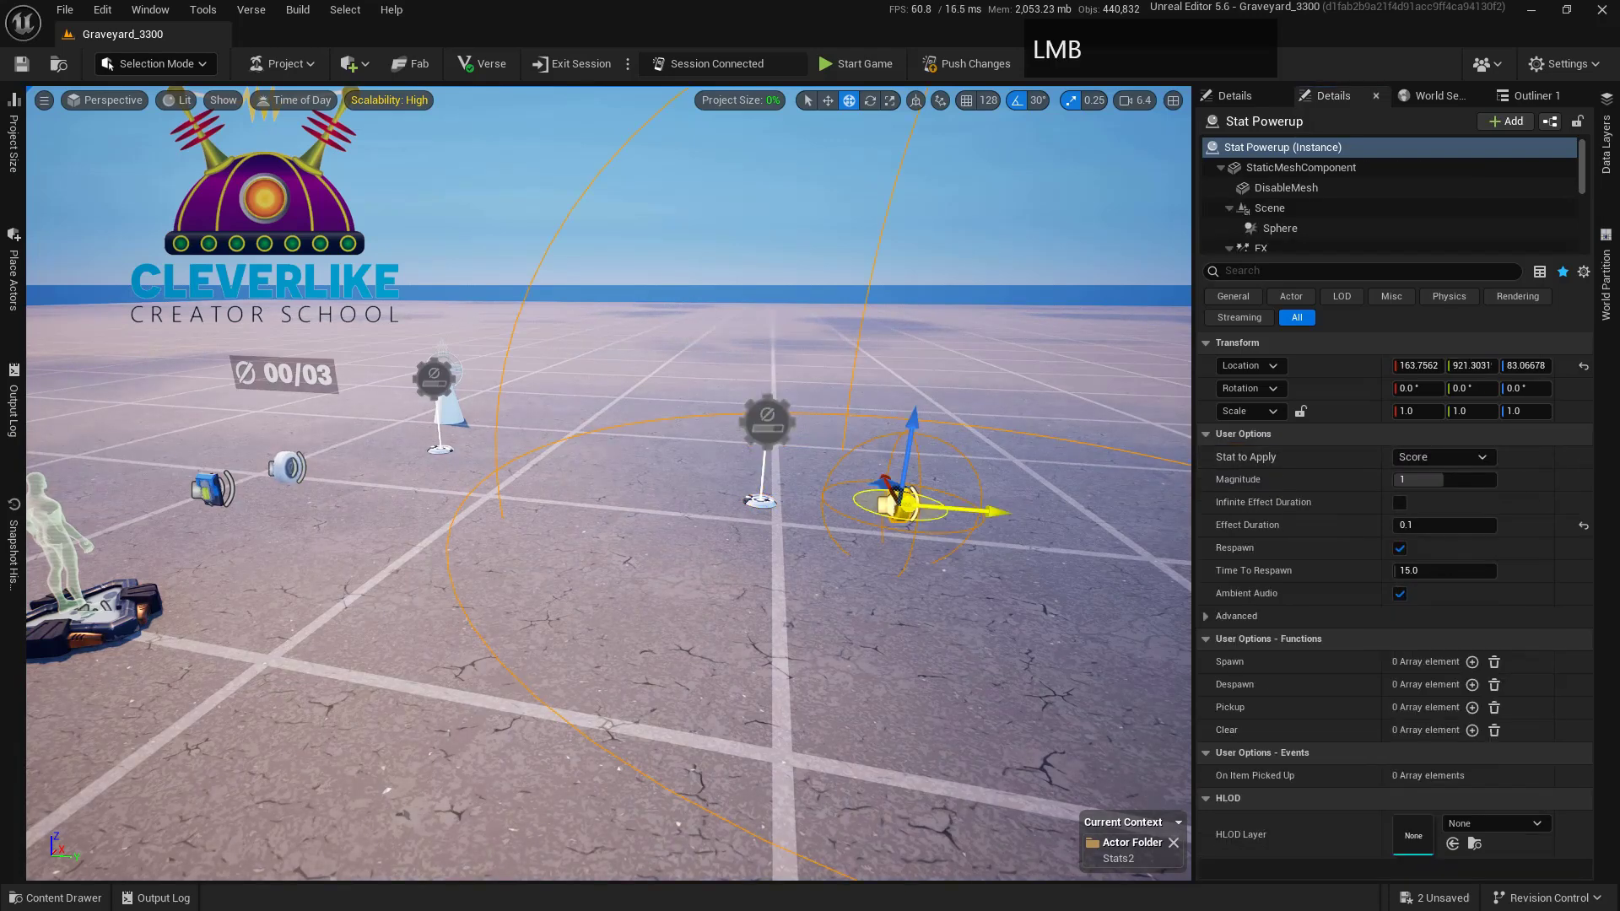
left_click(1472, 457)
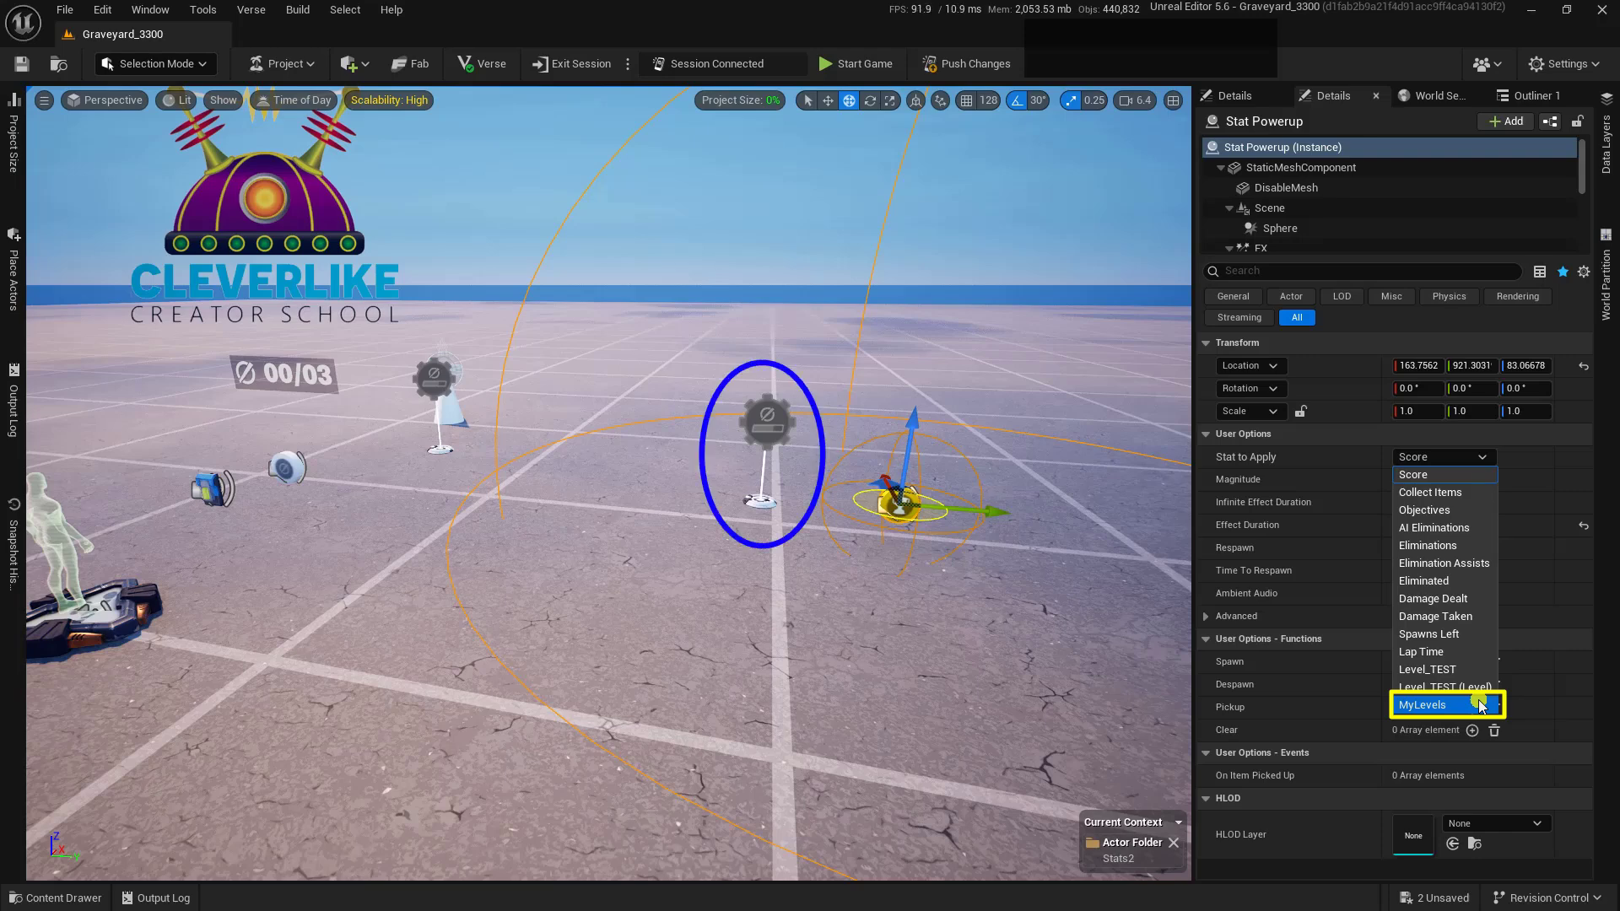
left_click(1530, 456)
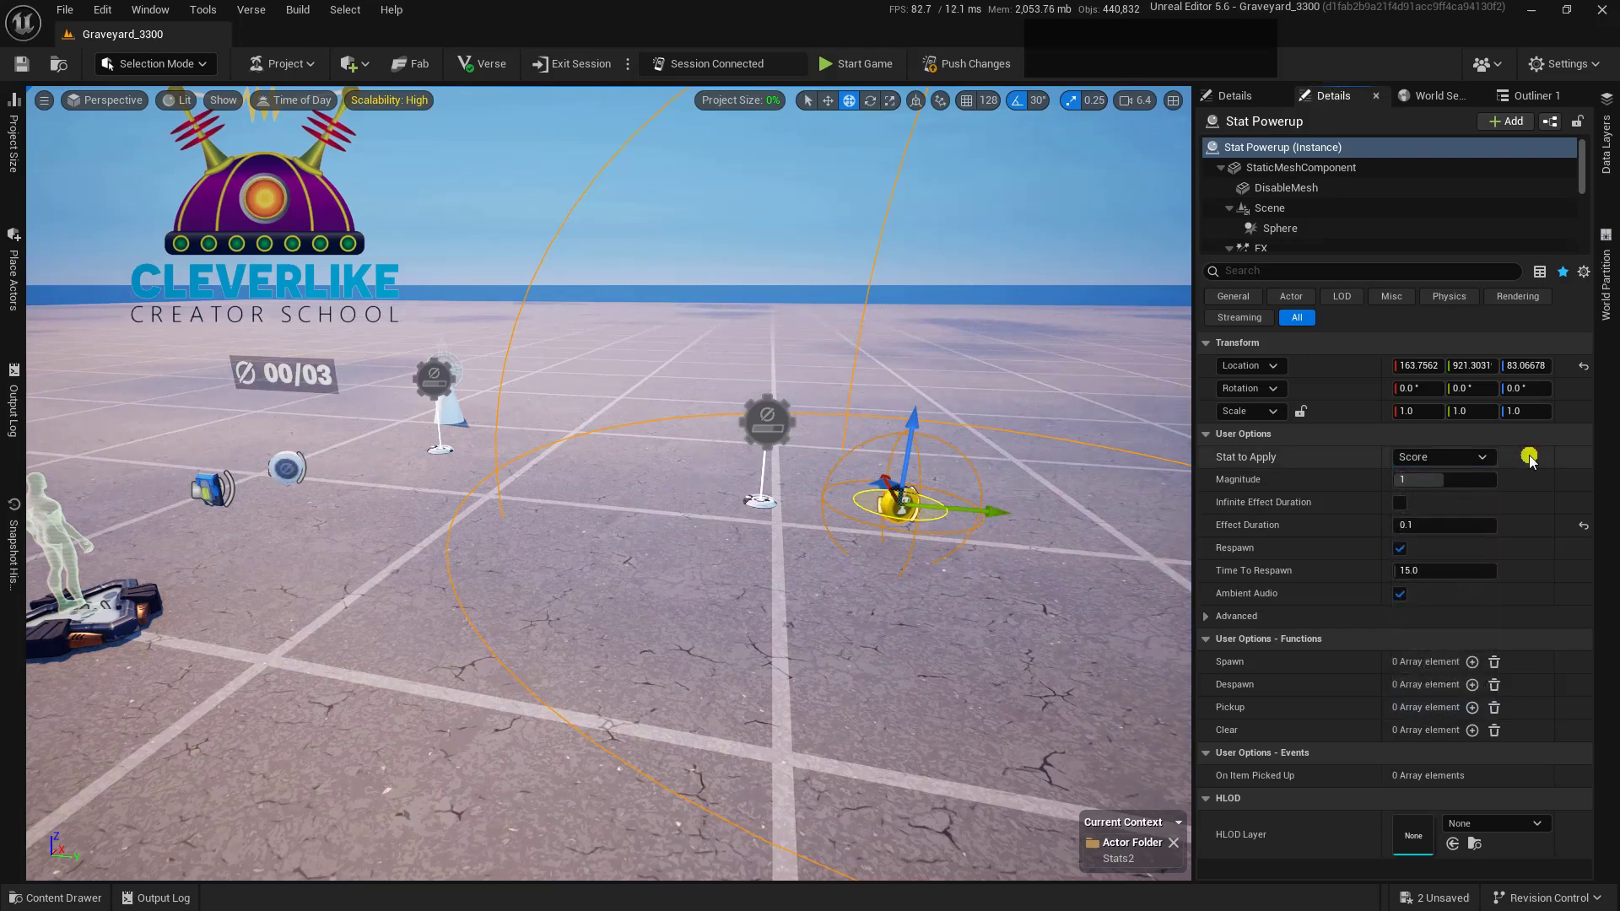
Enable Max Value on the MyLevels Stat Creator and set it to 3, with Max Level at 5
right_click_drag(785, 398, 750, 426)
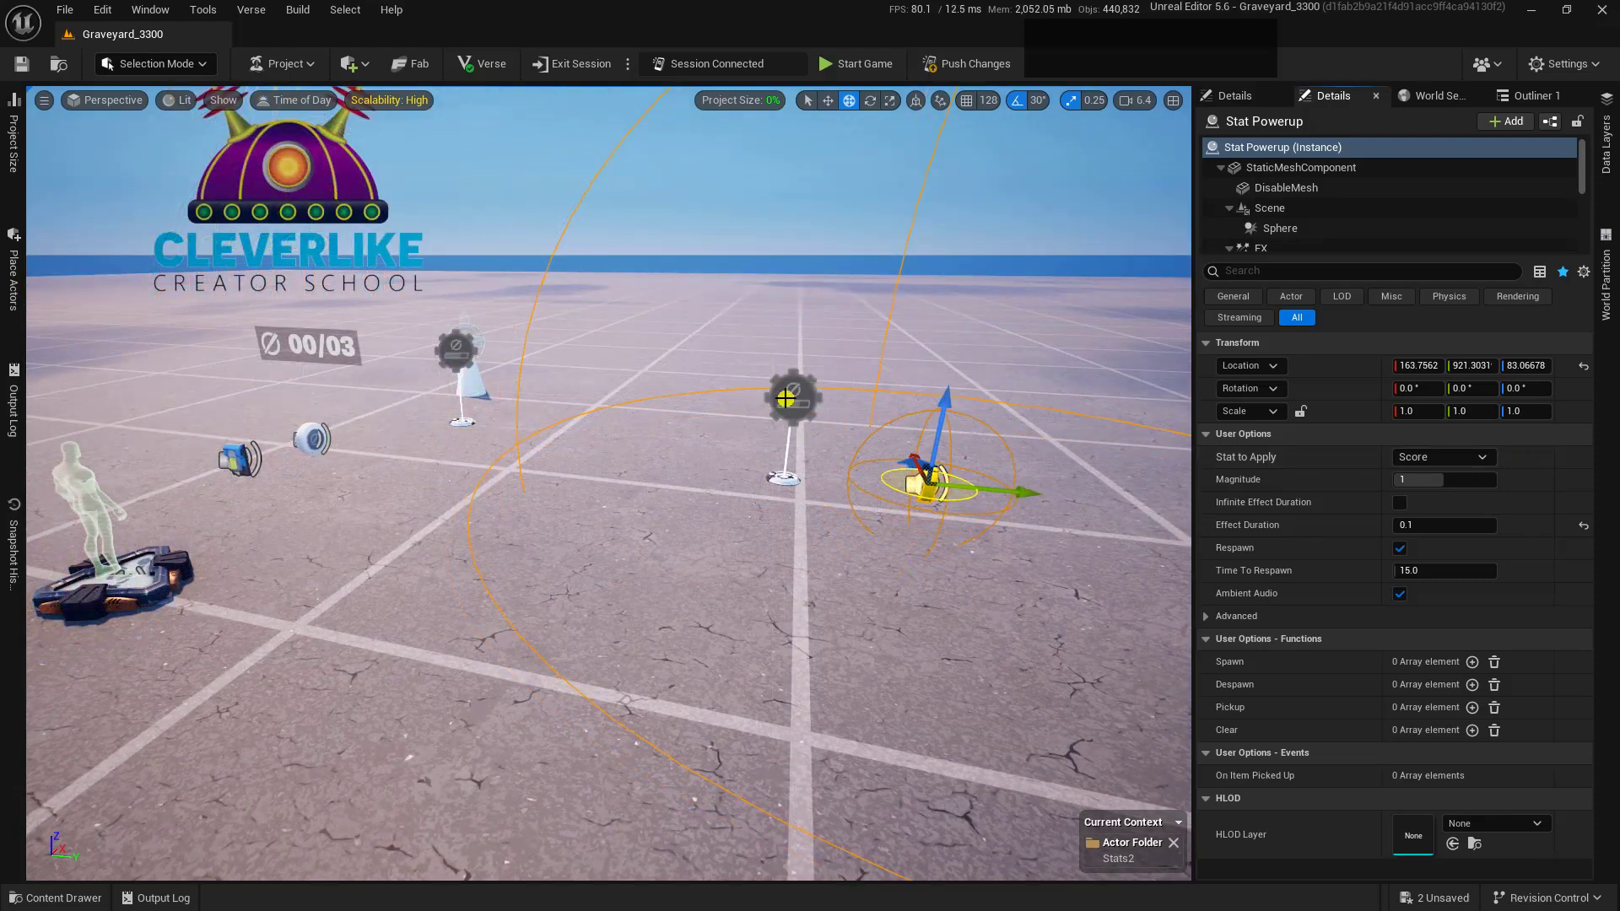
left_click(785, 398)
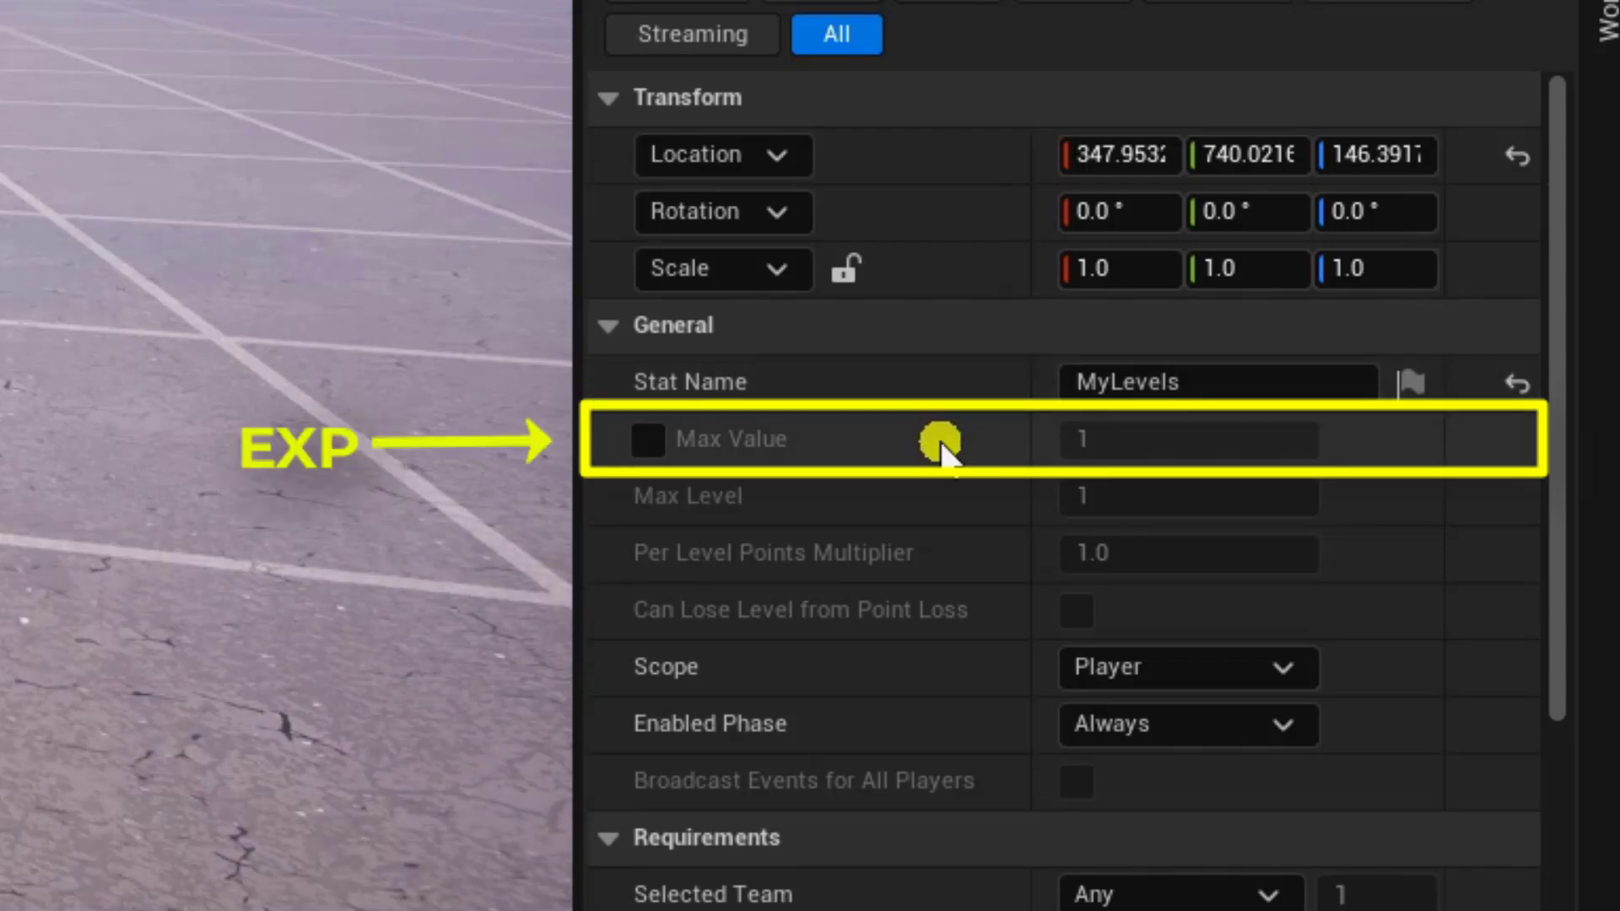
left_click(648, 439)
left_click(1139, 443)
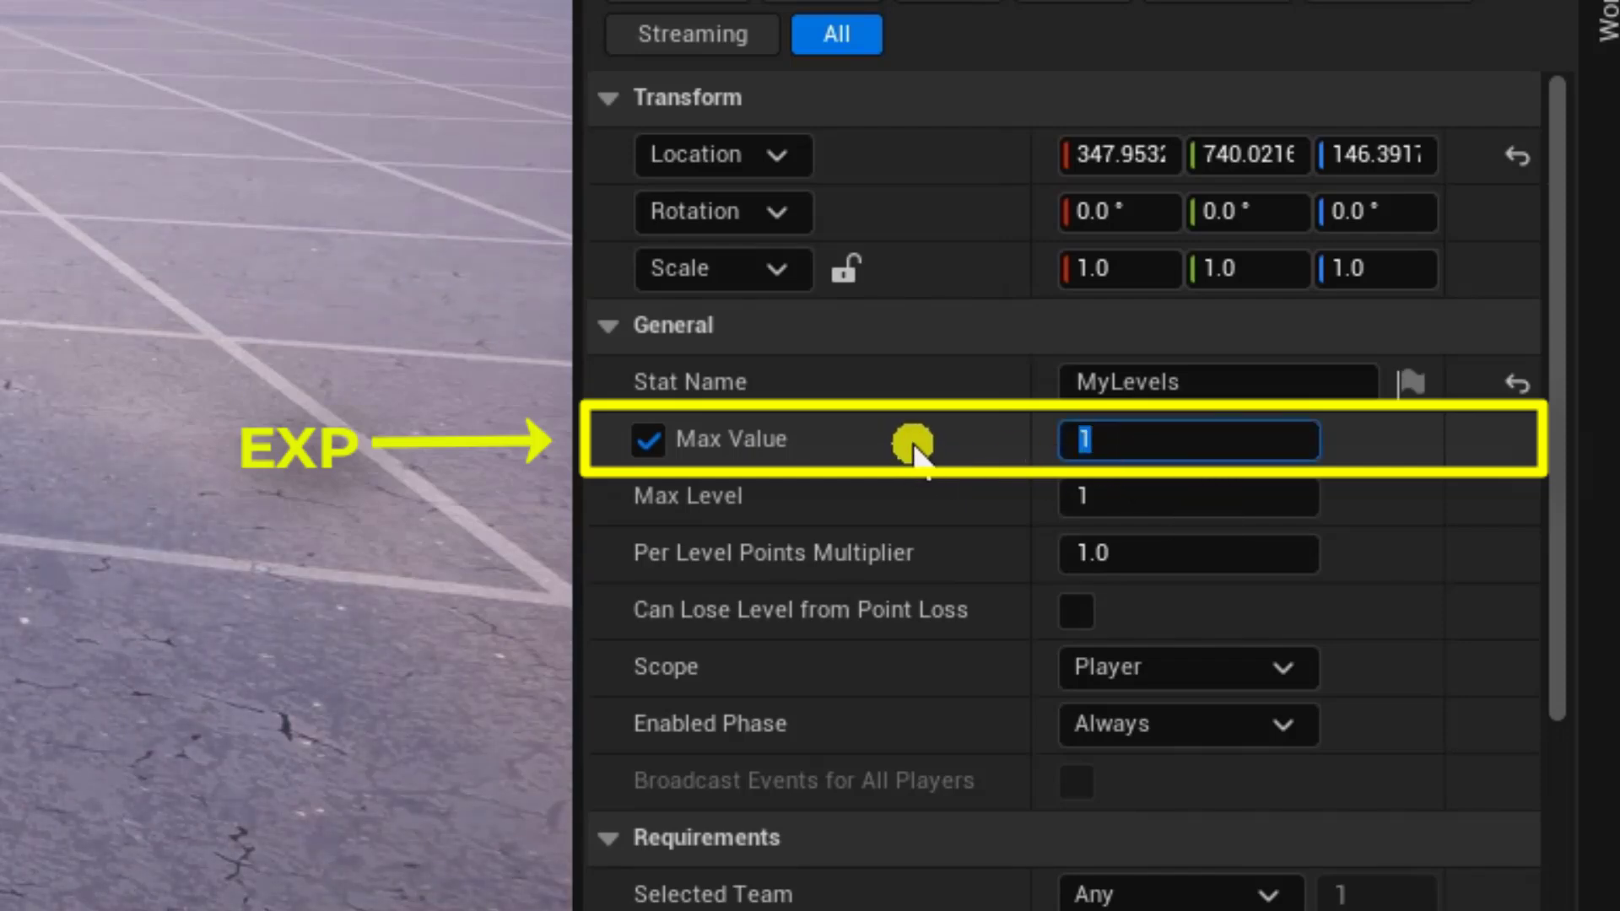
type("3")
key("Return")
left_click(911, 492)
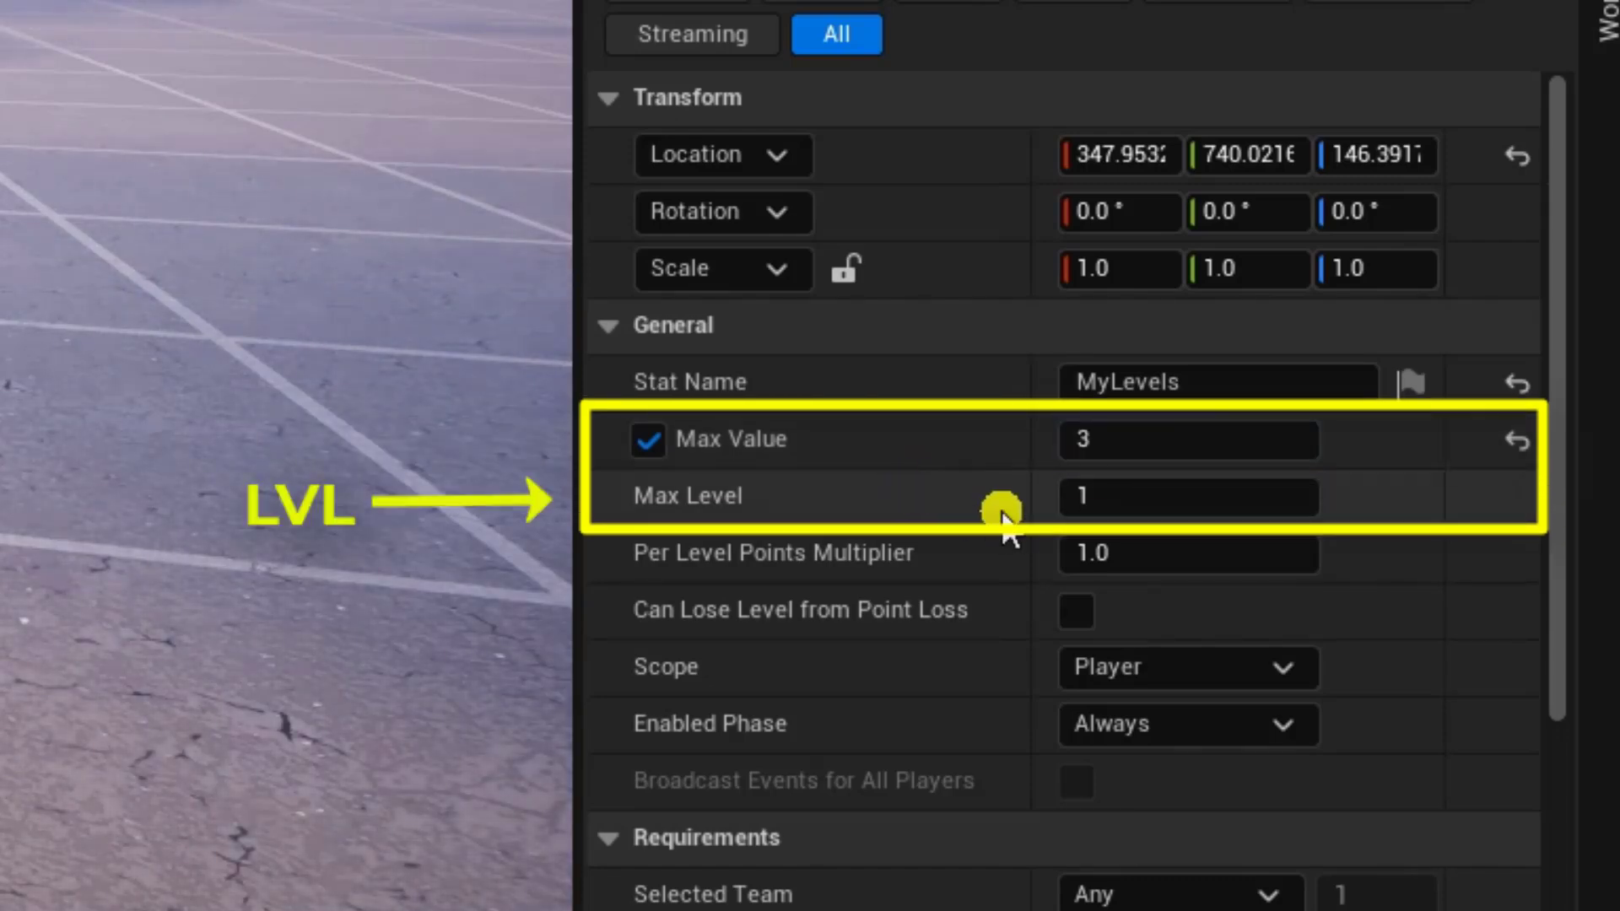
left_click(1234, 506)
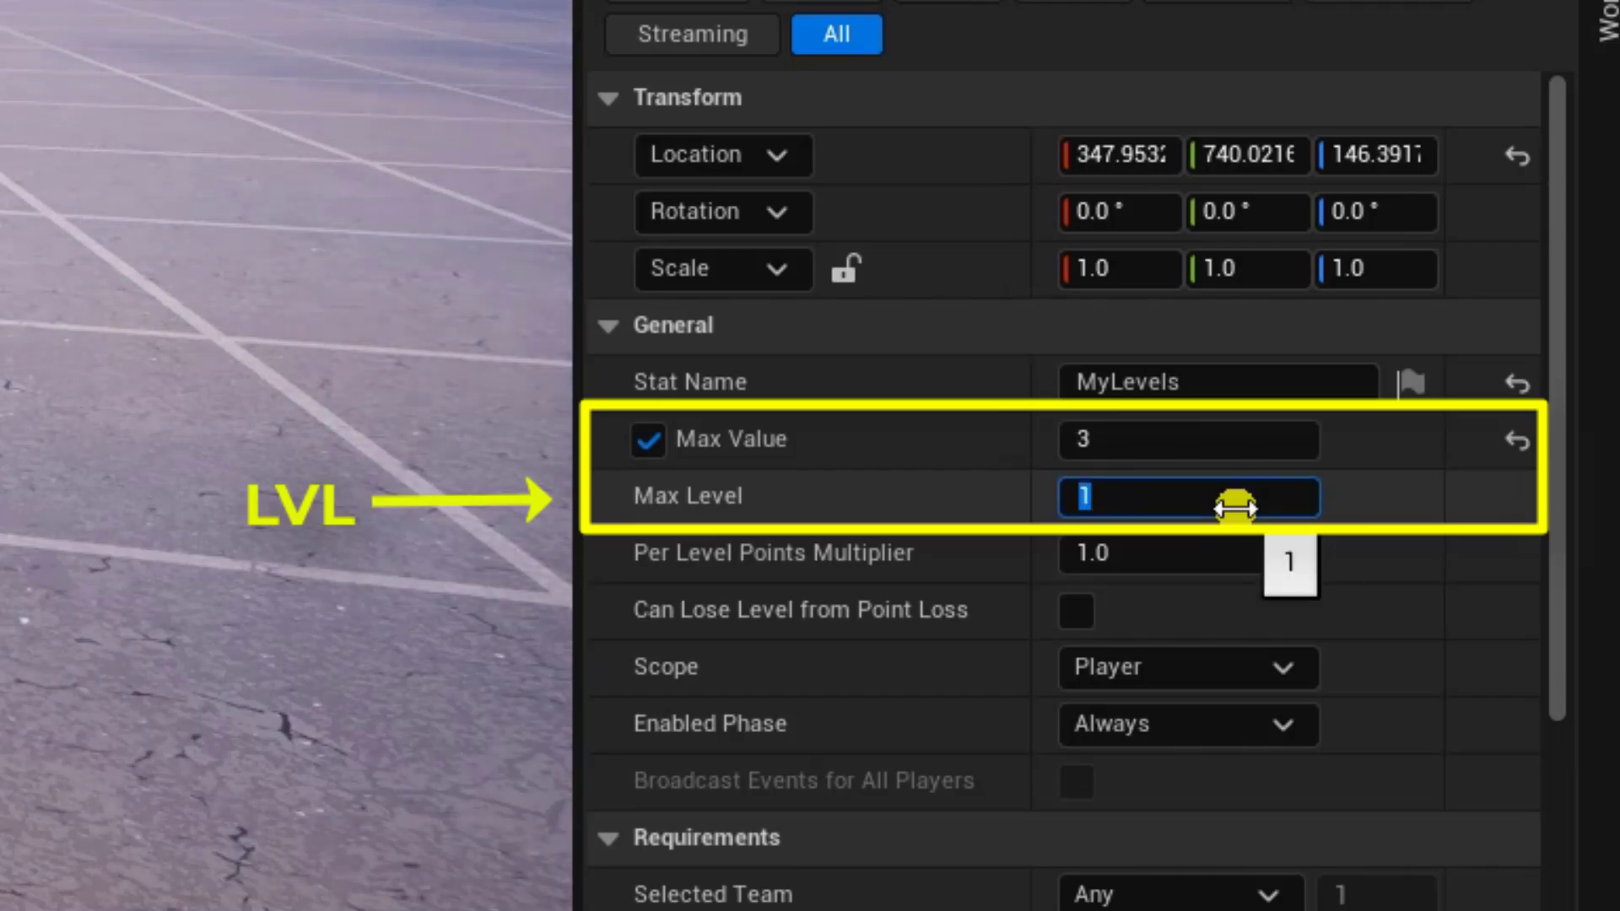
key("Return")
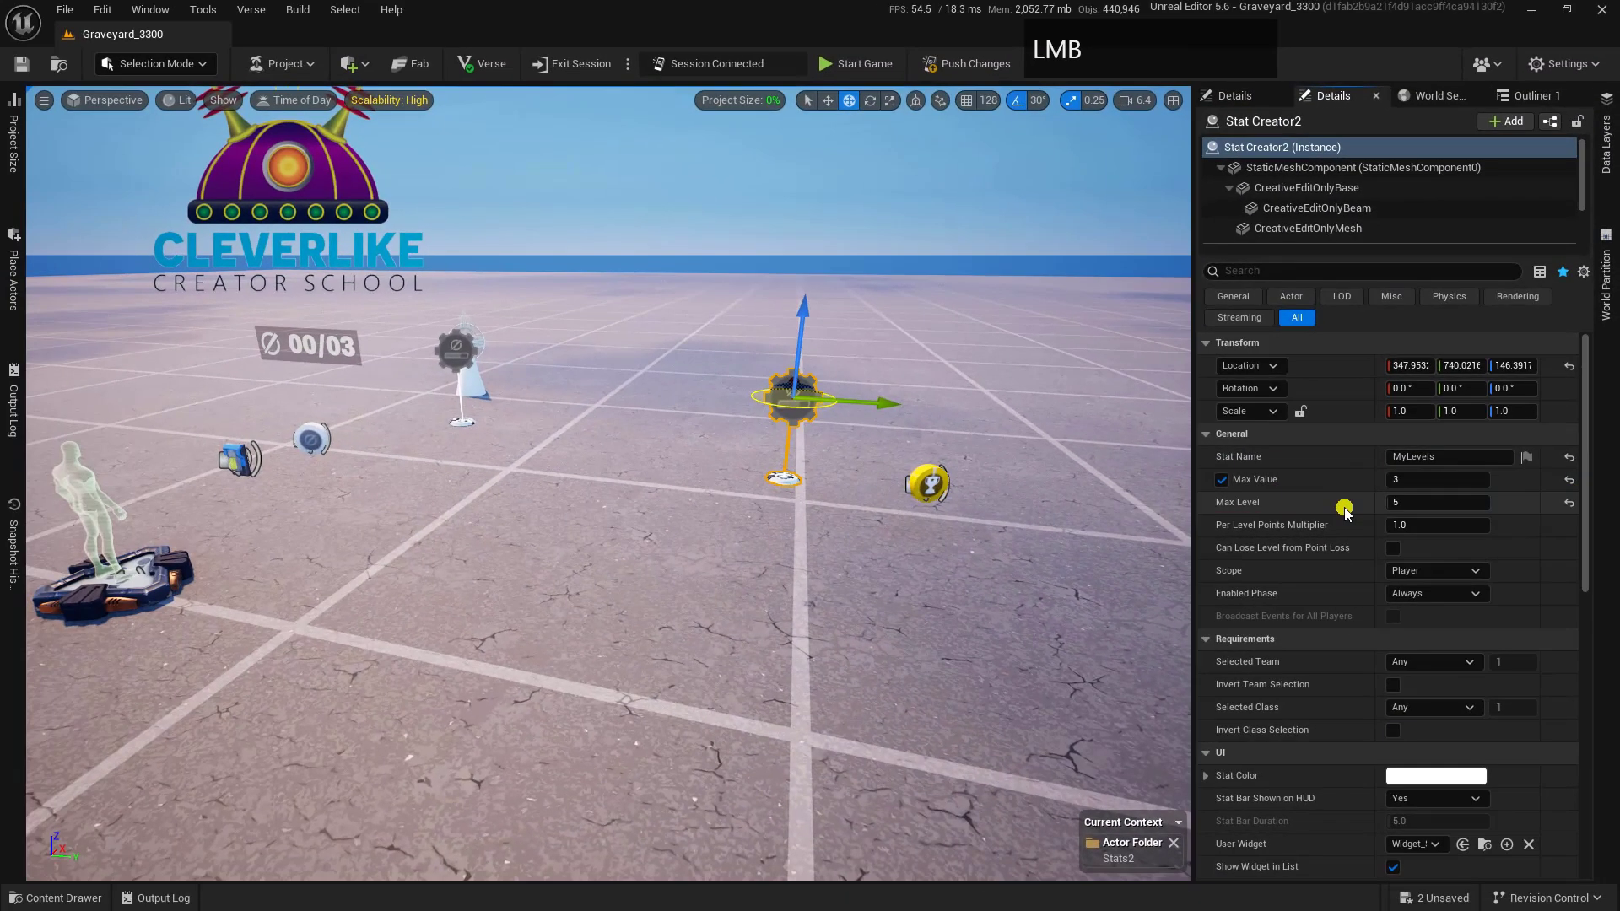
Set the new Stat Powerup's Stat to Apply to MyLevels and its Time To Respawn to 0.25
left_click(928, 483)
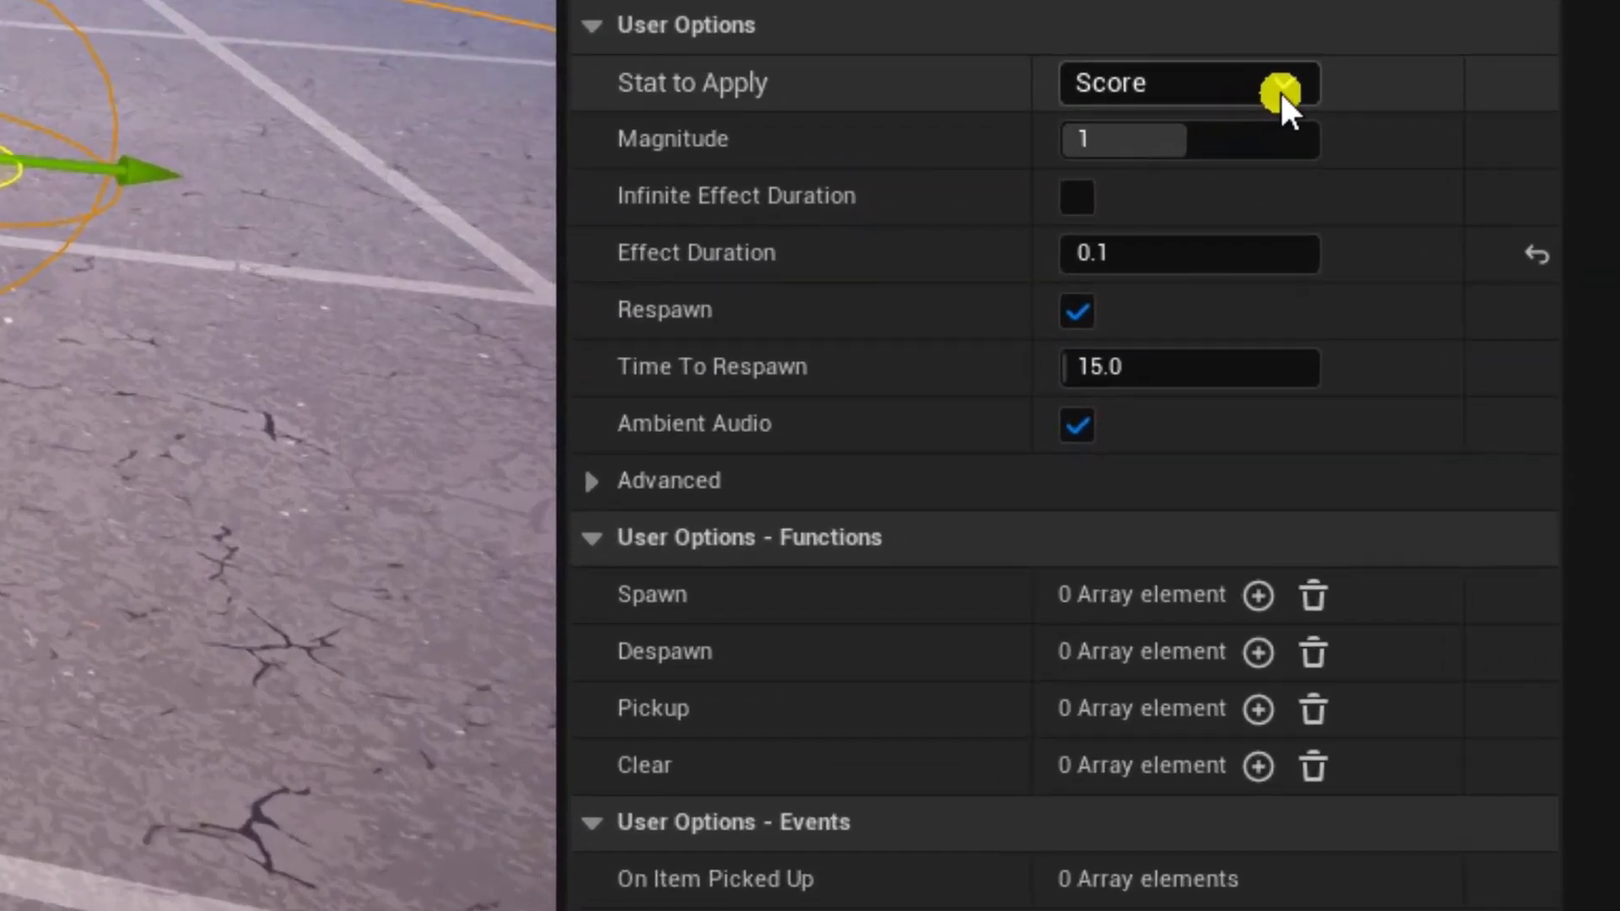
left_click(1480, 456)
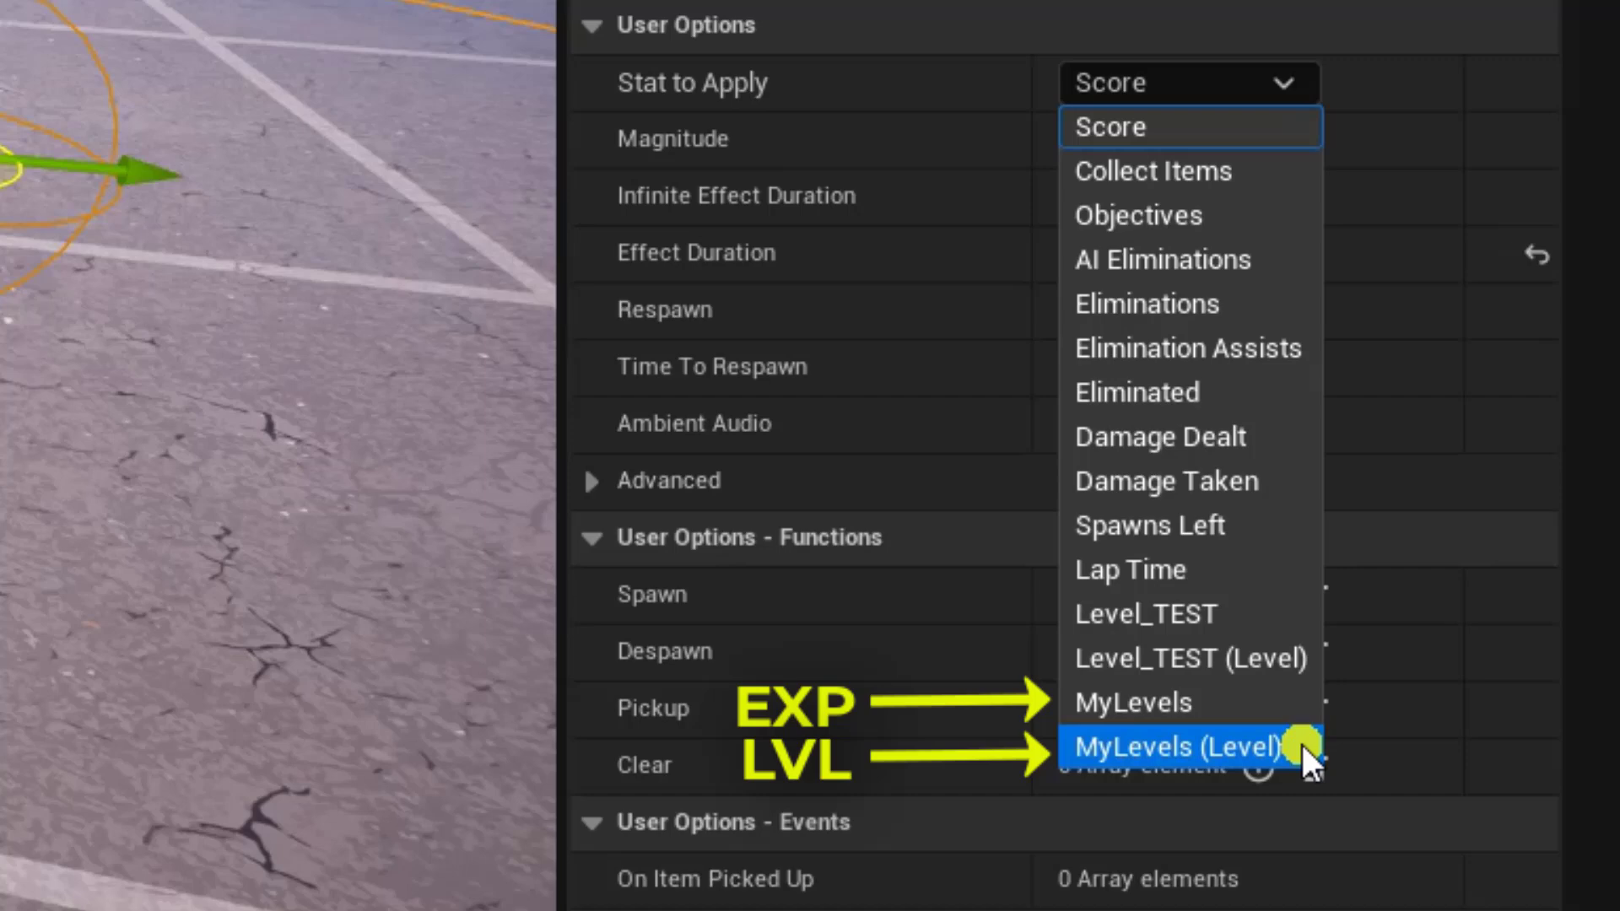
left_click(1298, 700)
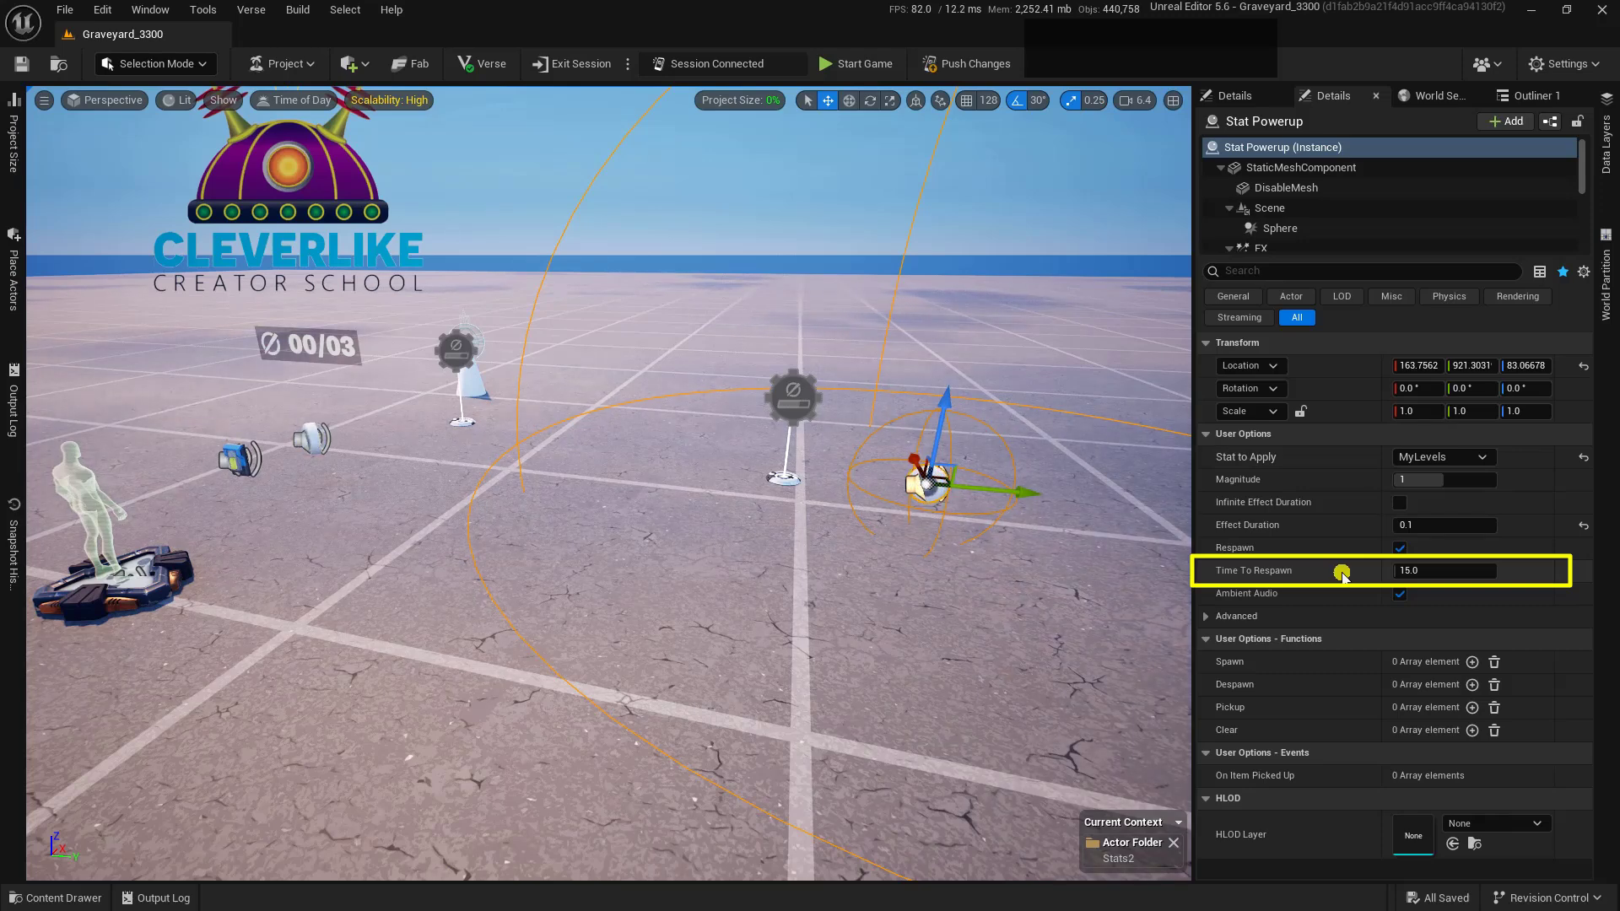
type(".25")
key("Return")
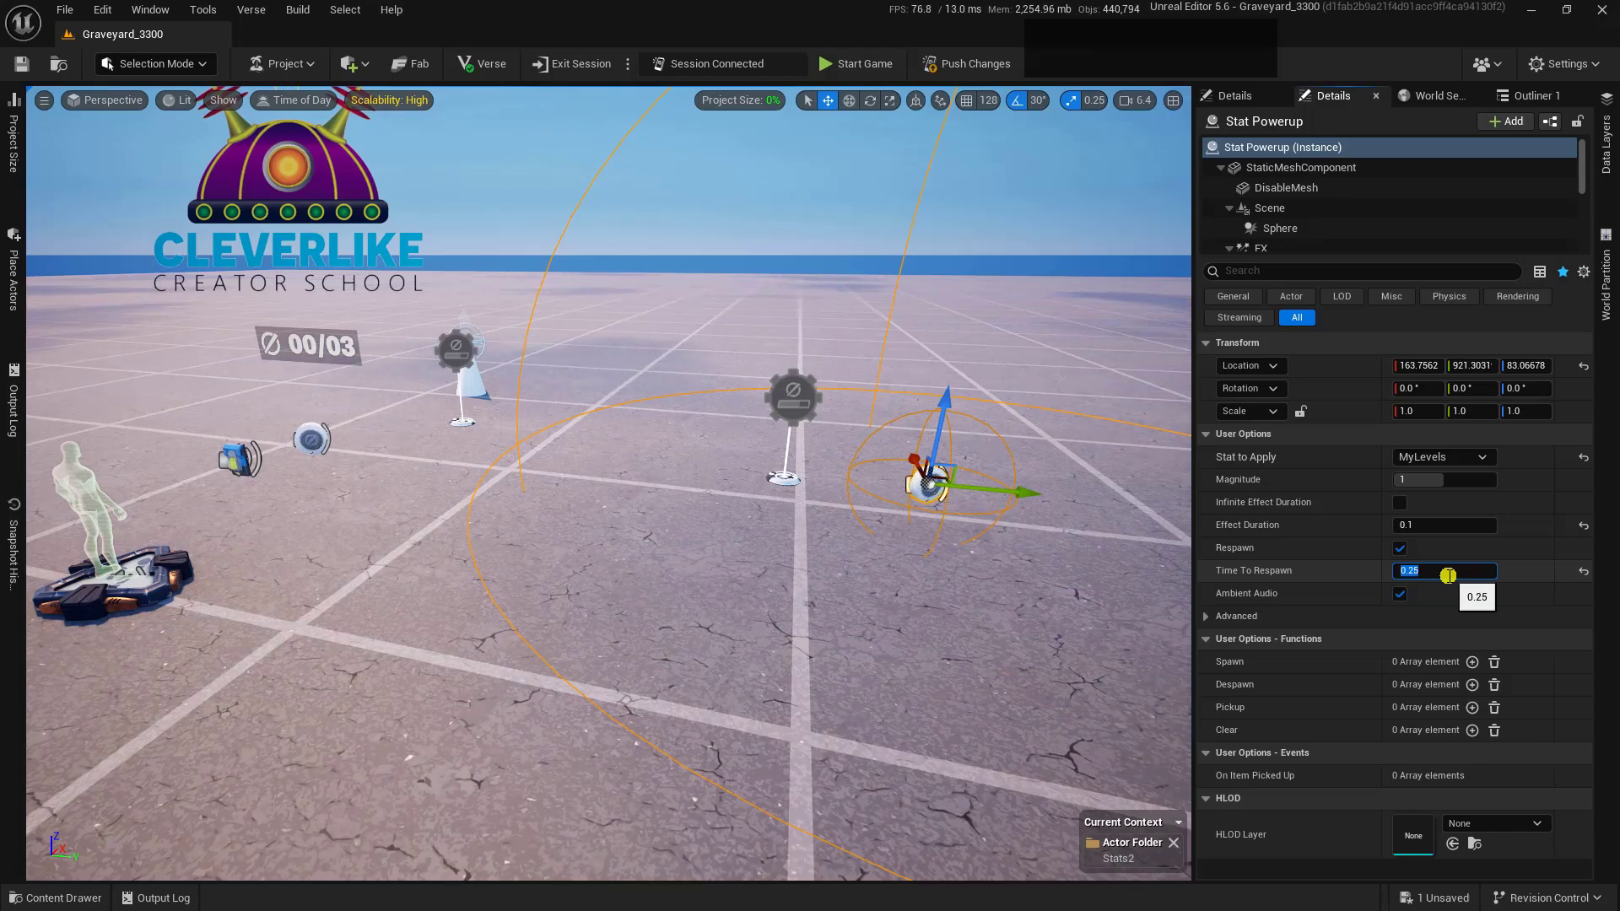
Push the changes to the session and collect the new Stat Powerup repeatedly in the game to test MyLevels leveling
left_click(968, 64)
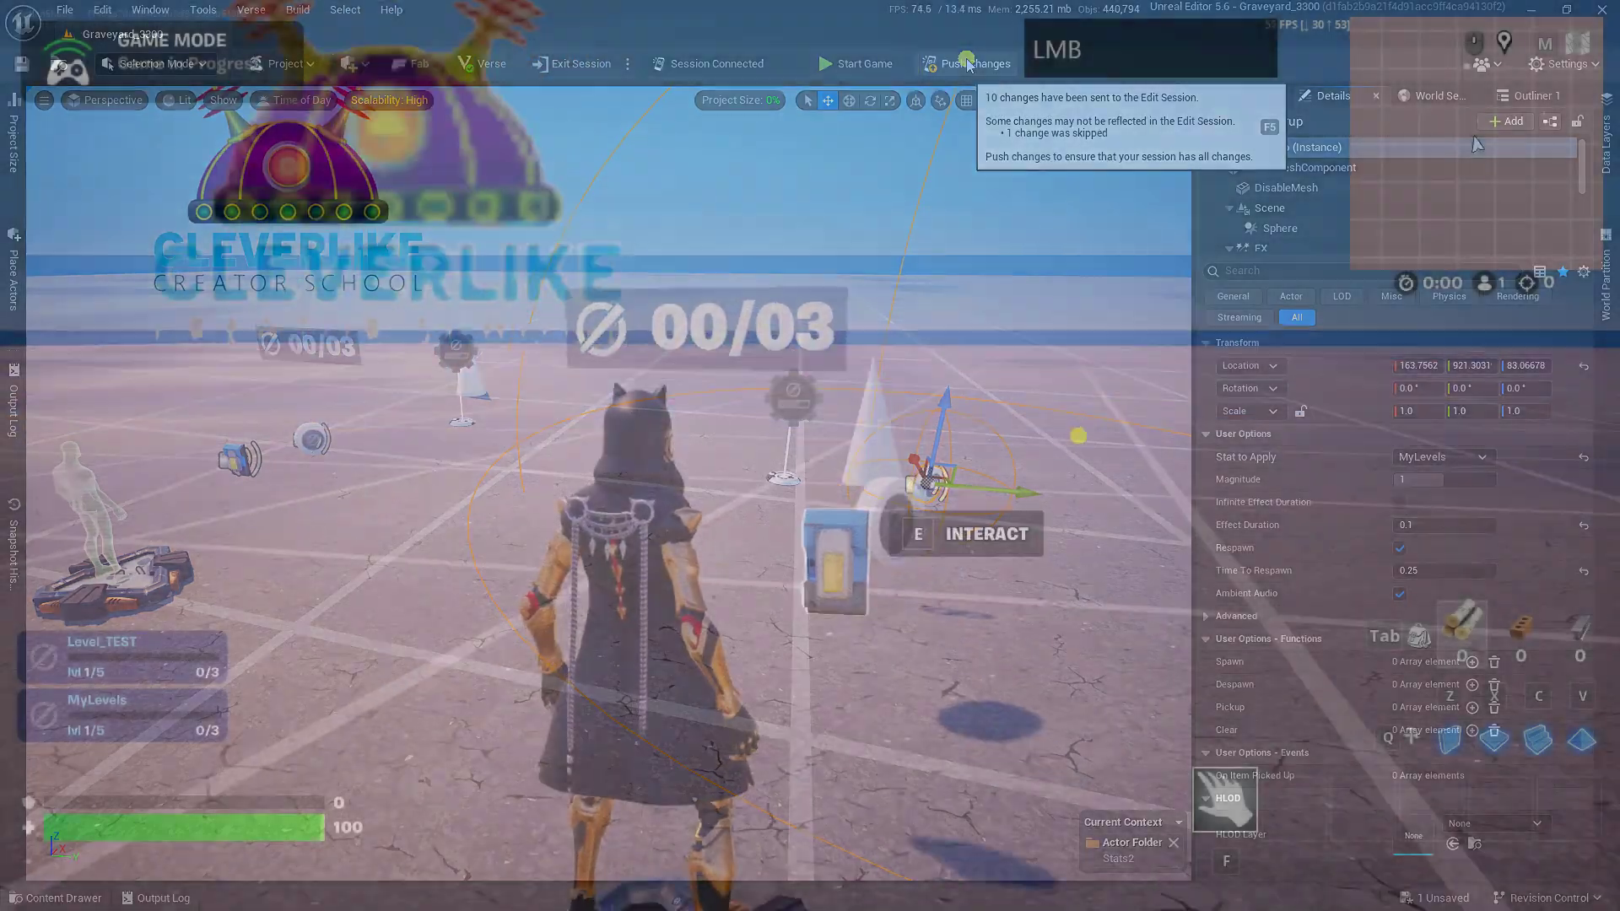
key("d")
key("w")
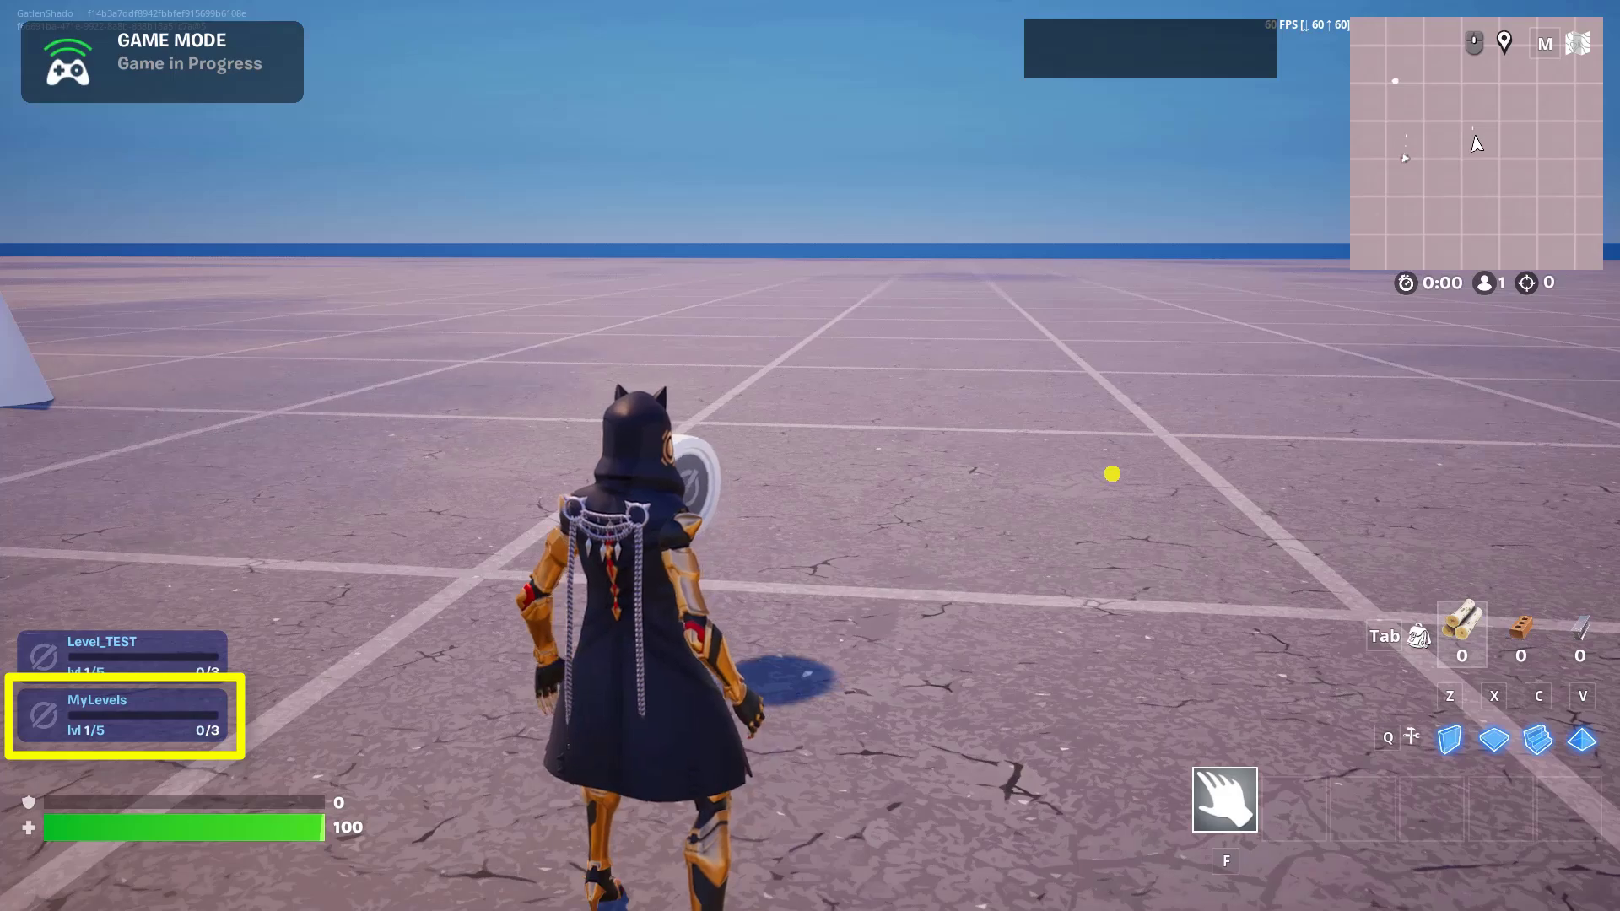
key("a")
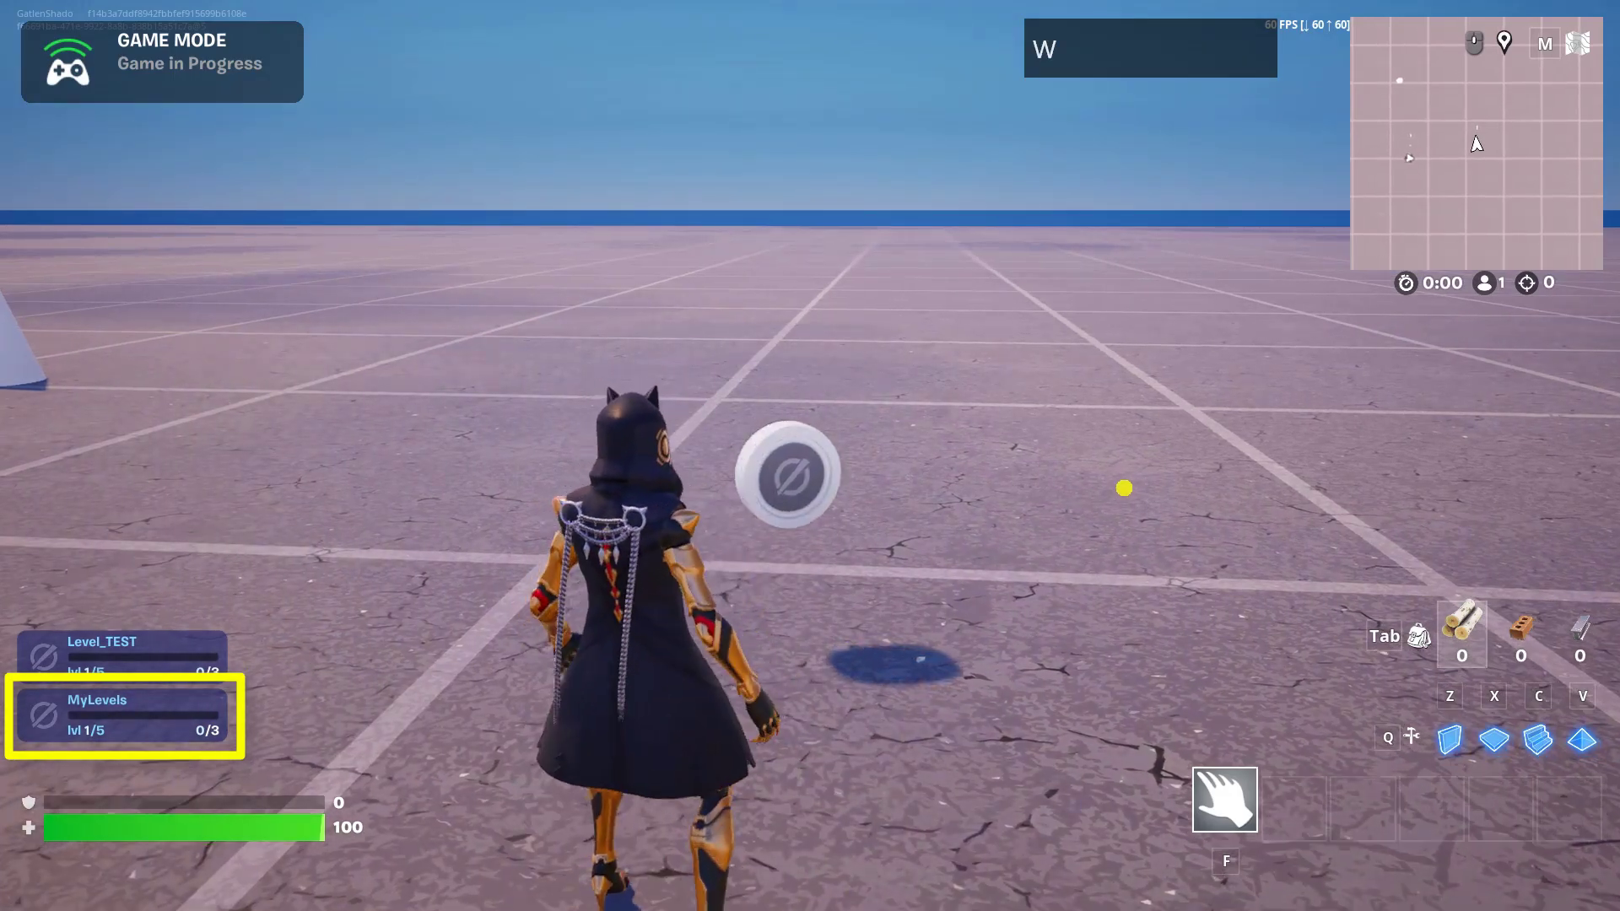
key("a")
key("s")
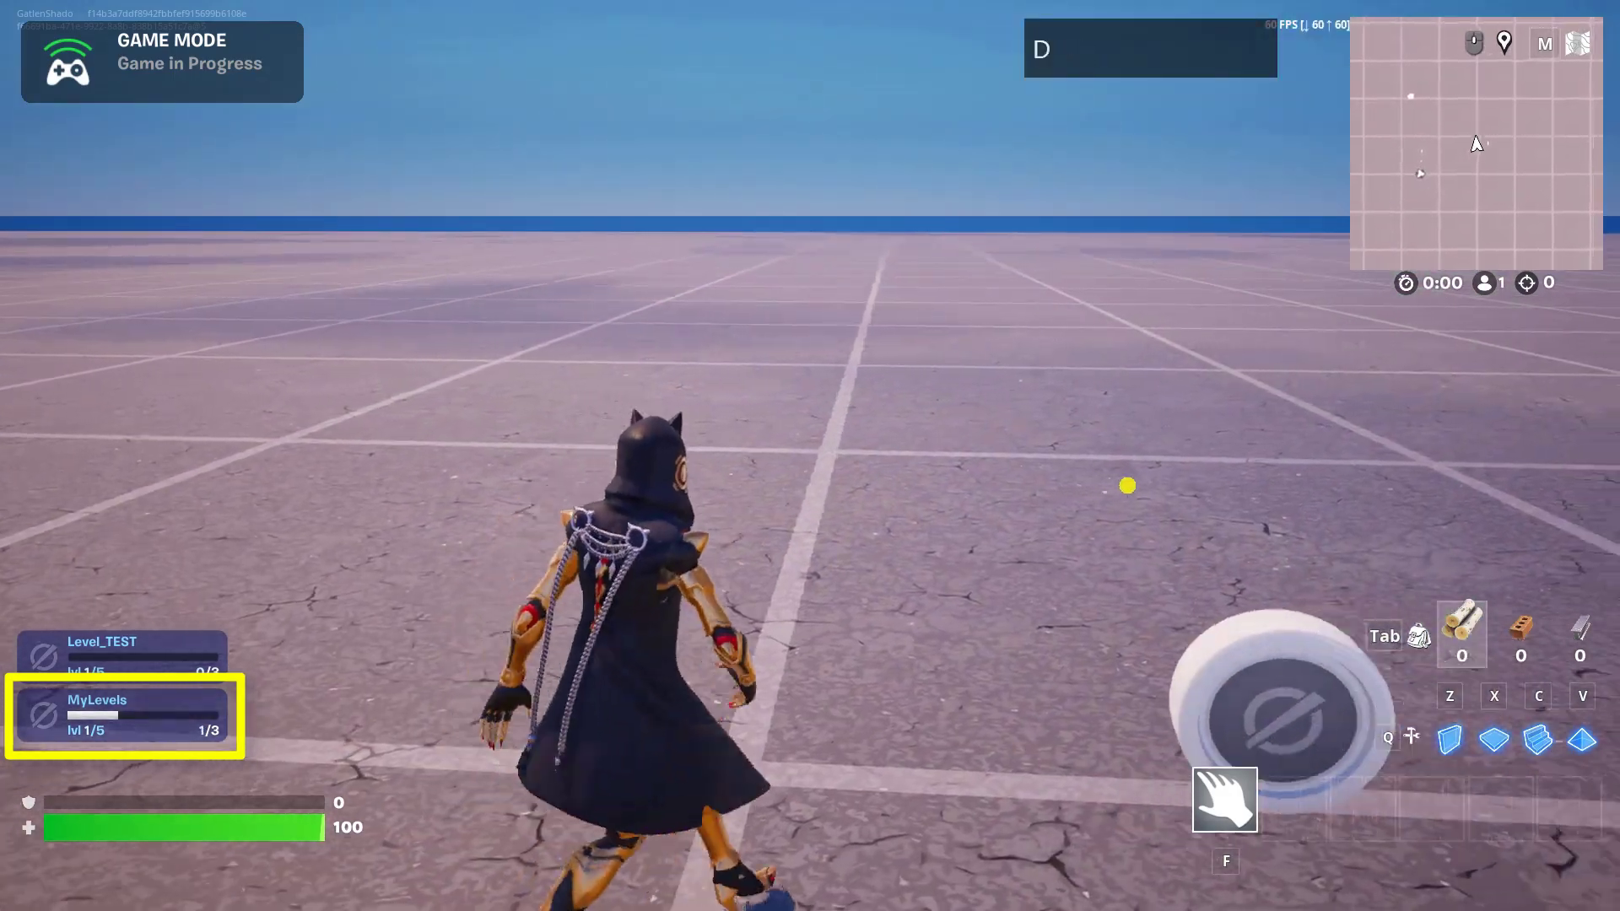
key("a")
key("d")
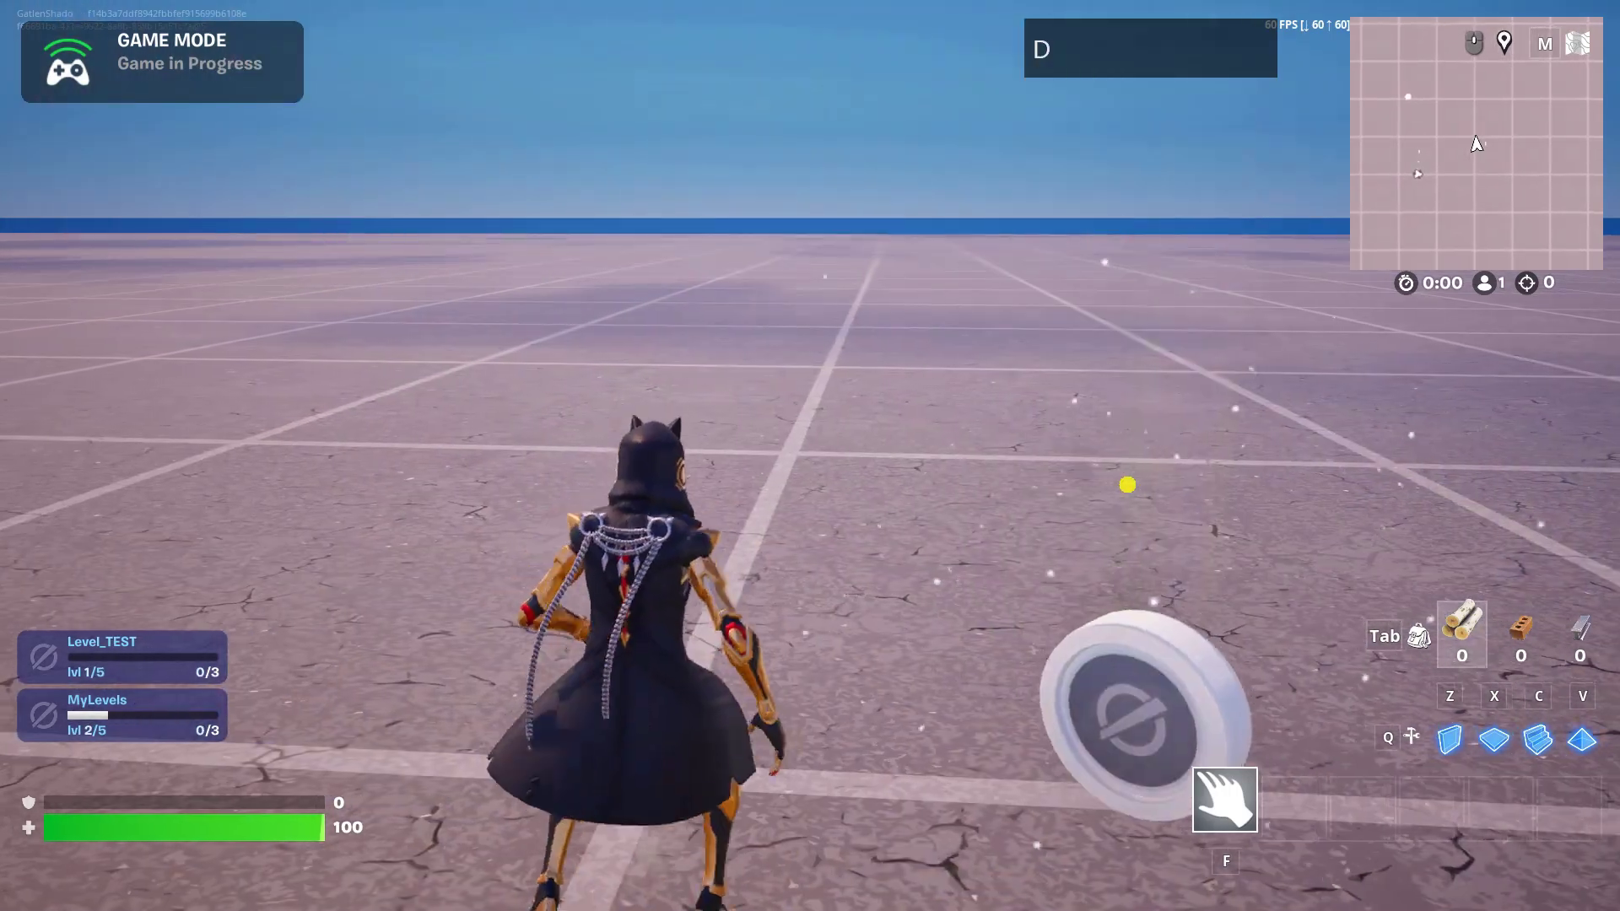
key("a")
key("d")
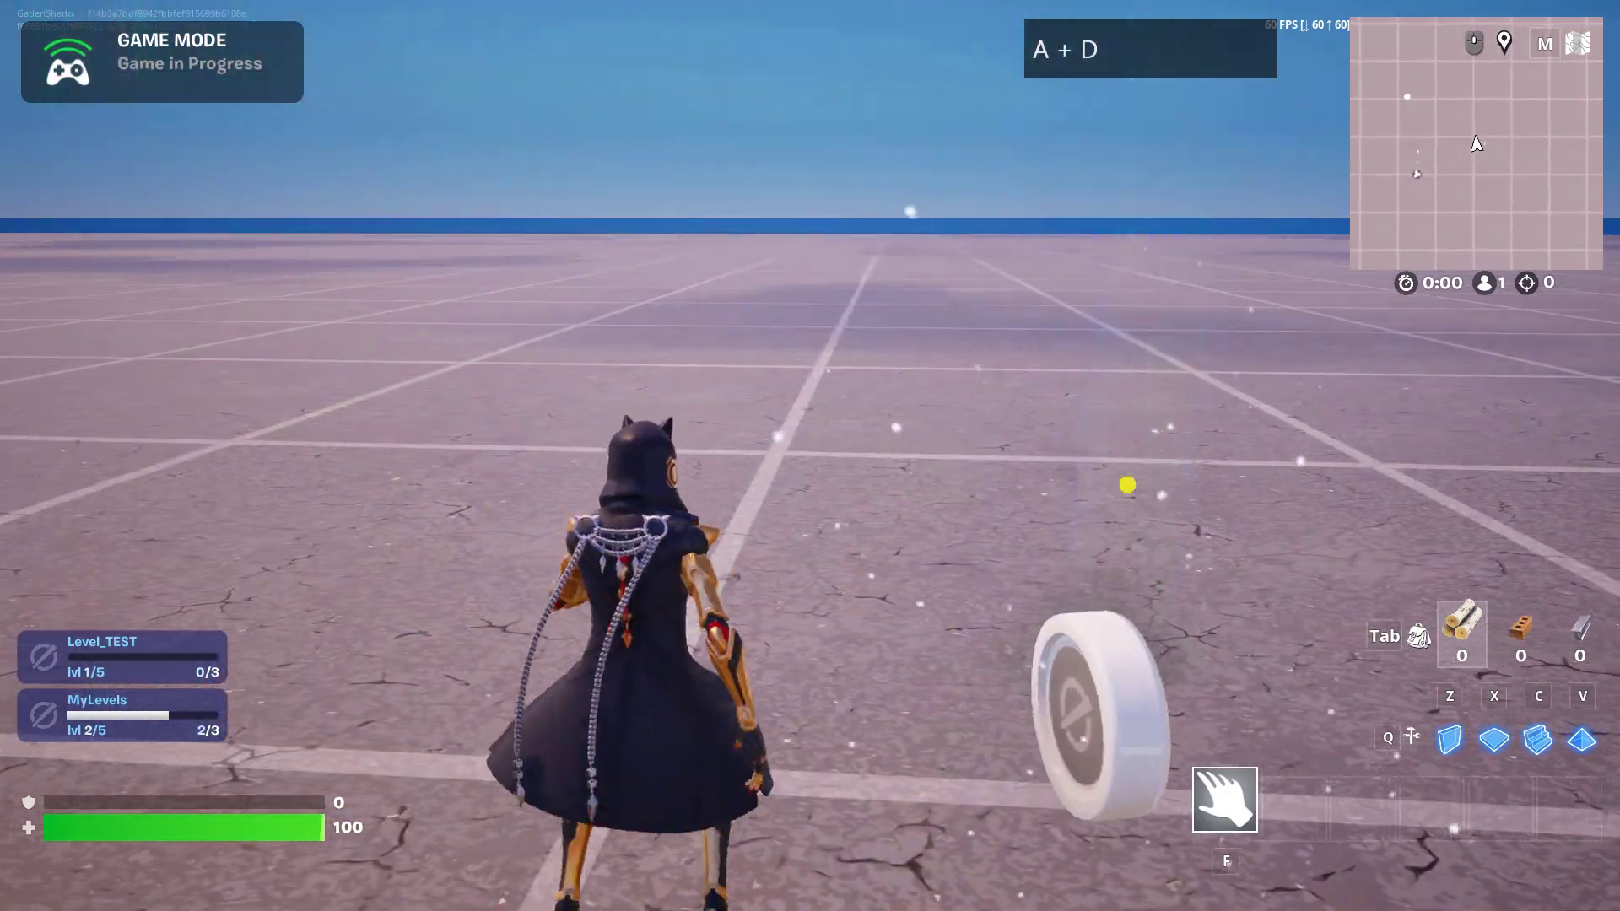
key("a")
key("d")
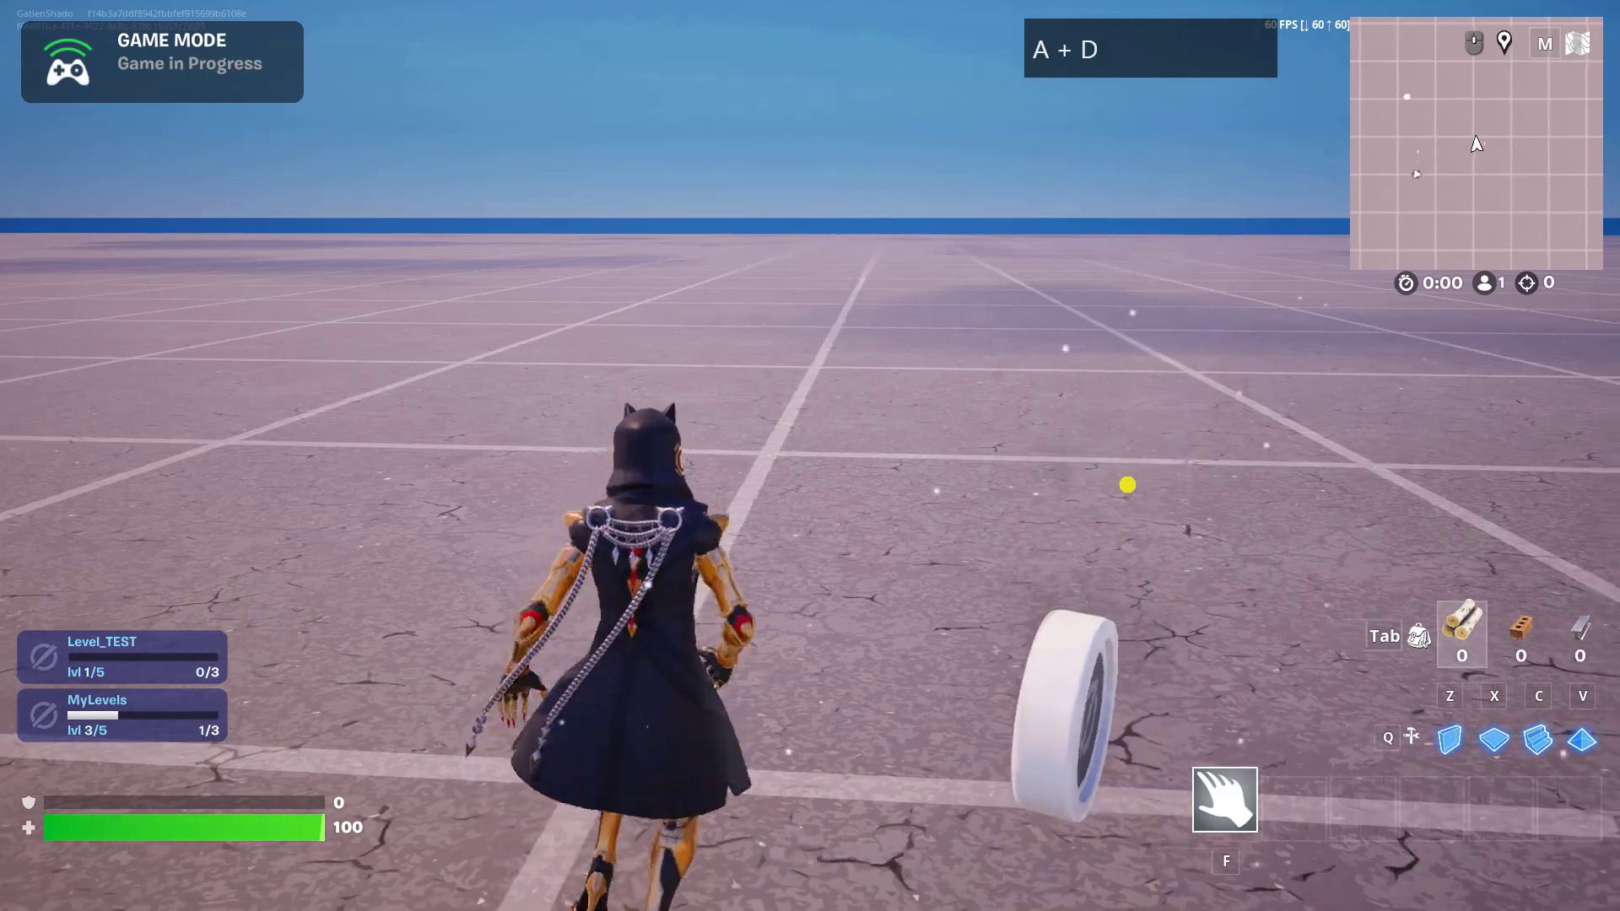
key("a")
key("d")
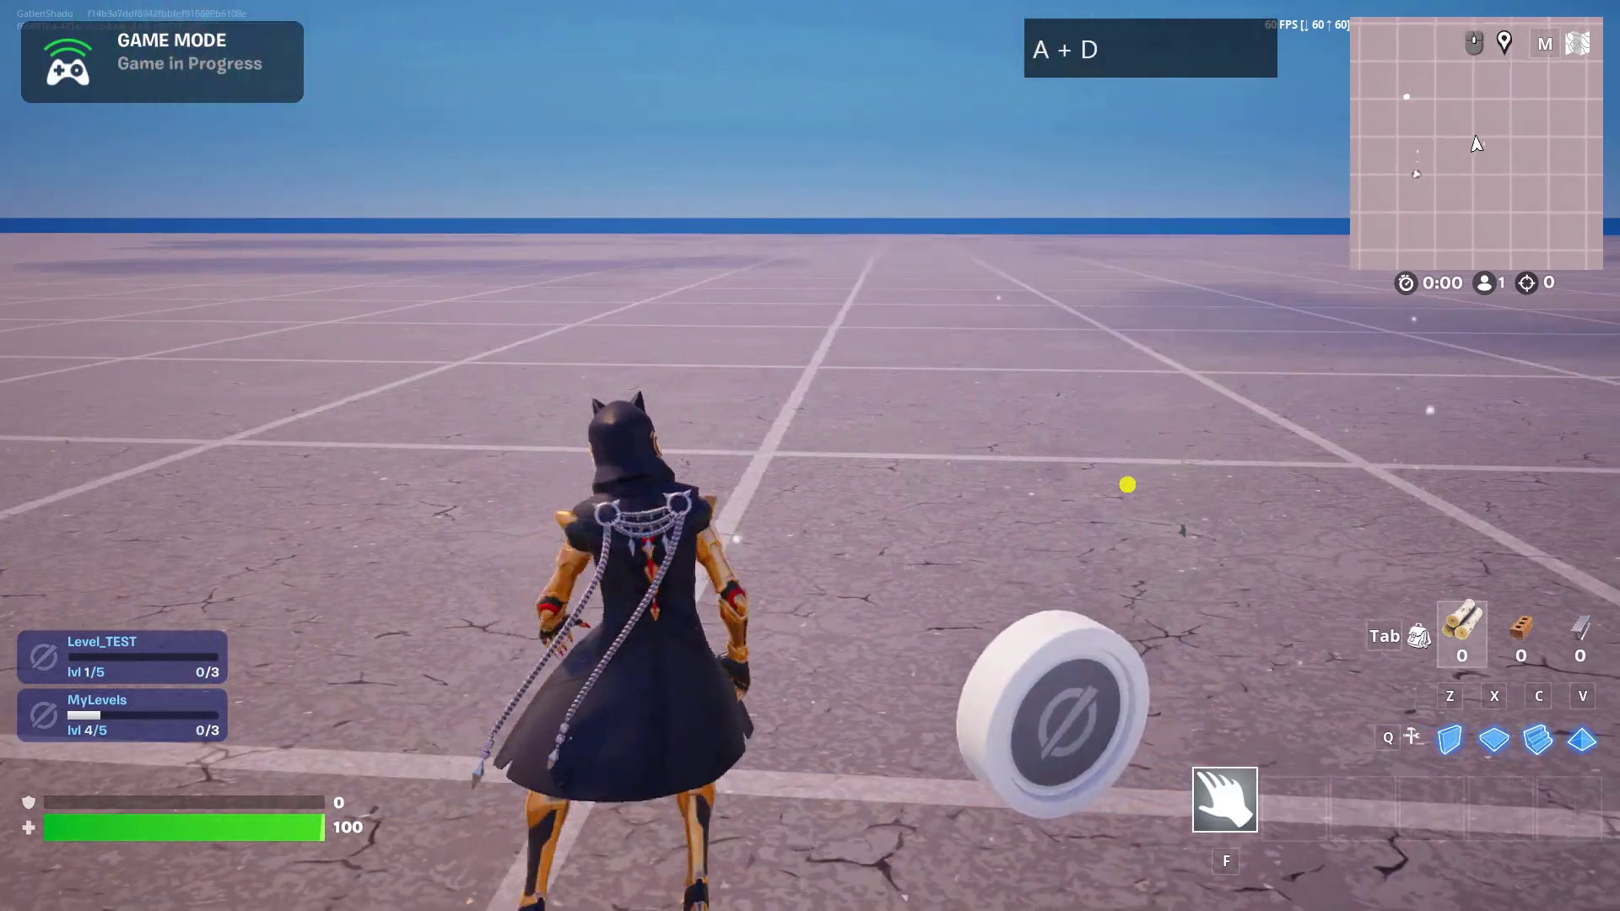
Finish testing MyLevels leveling in the game by moving over the Stat Powerup and backing away
key("a")
key("s")
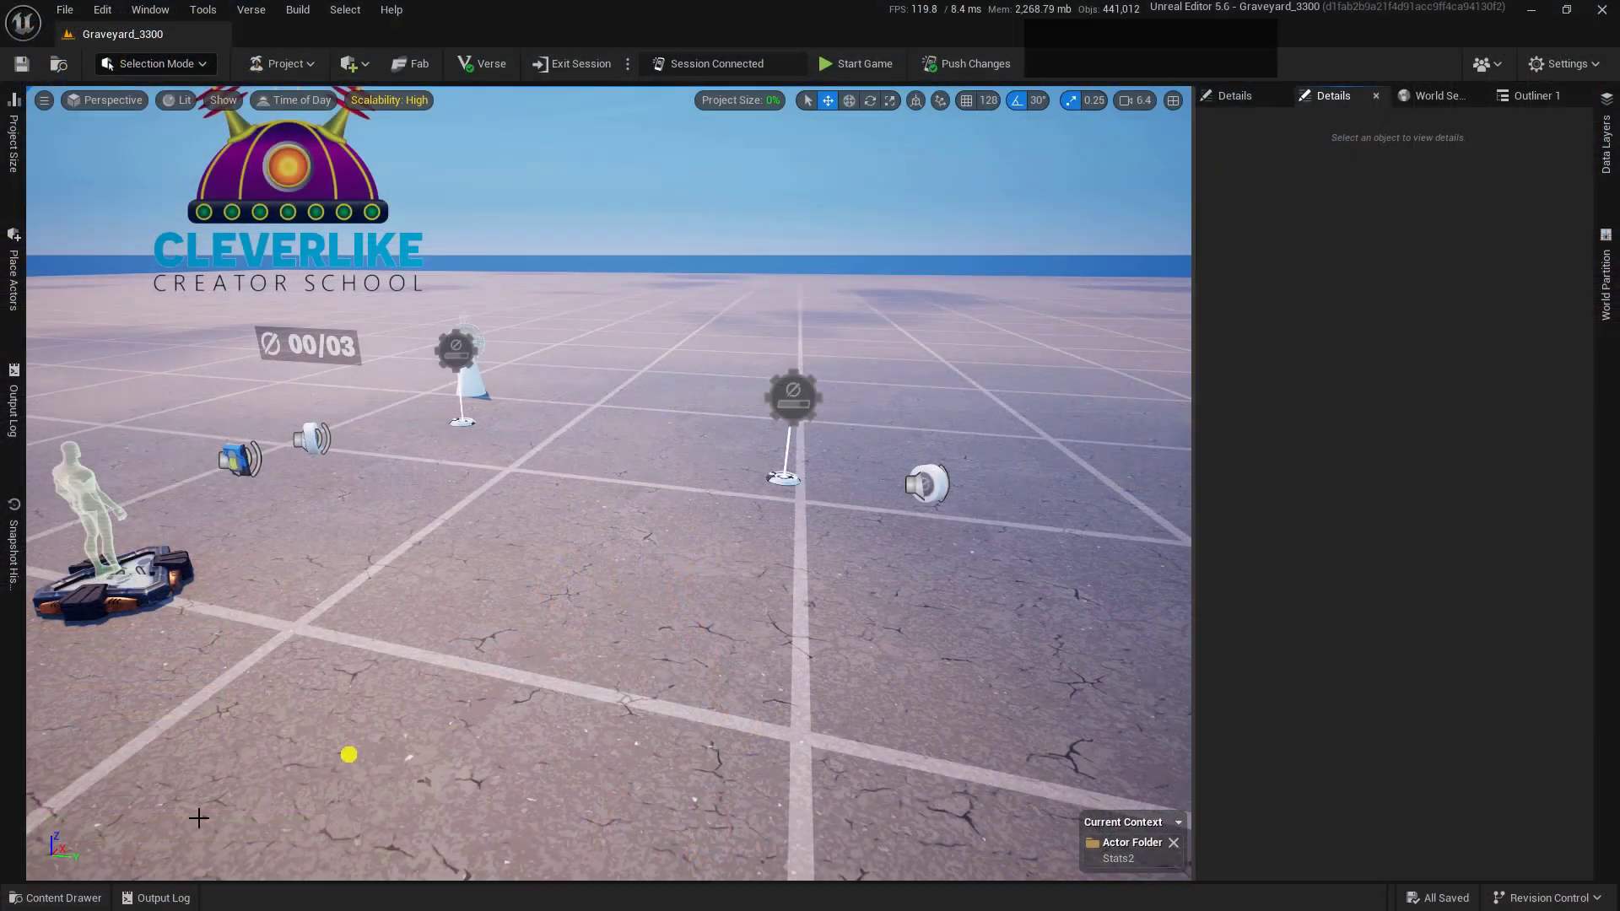
Add a Stat Counter device above and behind the MyLevels Stat Creator, rotated about 180° and scaled to 4.0
left_click(52, 897)
left_click_drag(279, 725, 1247, 433)
key("e")
key("r")
left_click_drag(843, 400, 901, 274, "ctrl")
key("w")
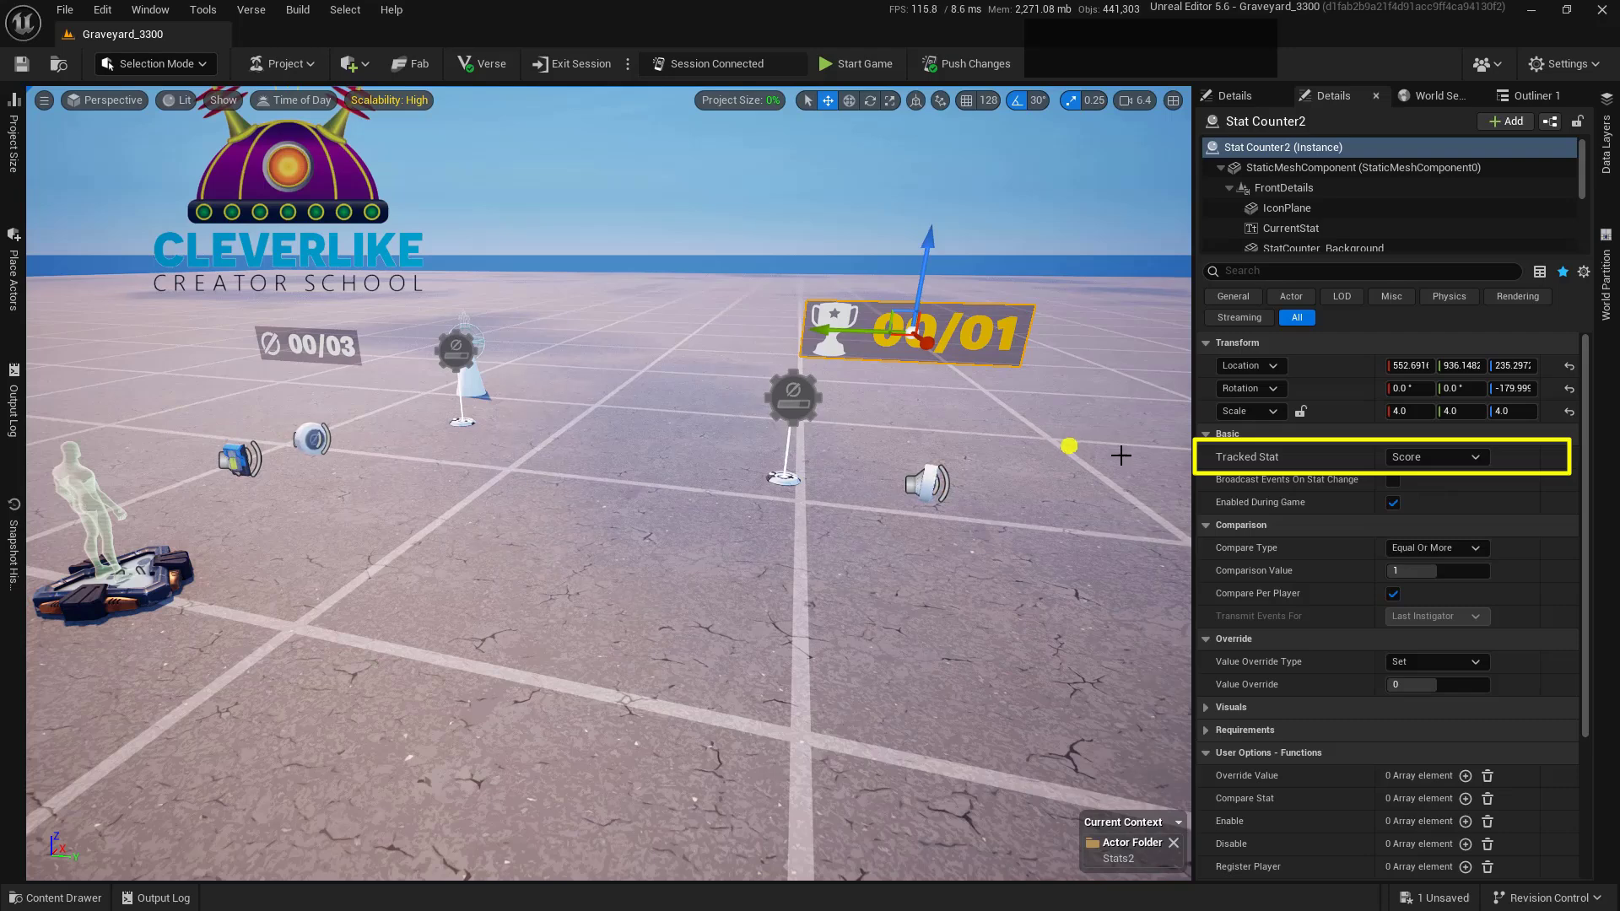
Set the new Stat Counter's Tracked Stat to MyLevels and its Comparison Value to 3, matching the Stat Creator's Max Value
left_click(1474, 457)
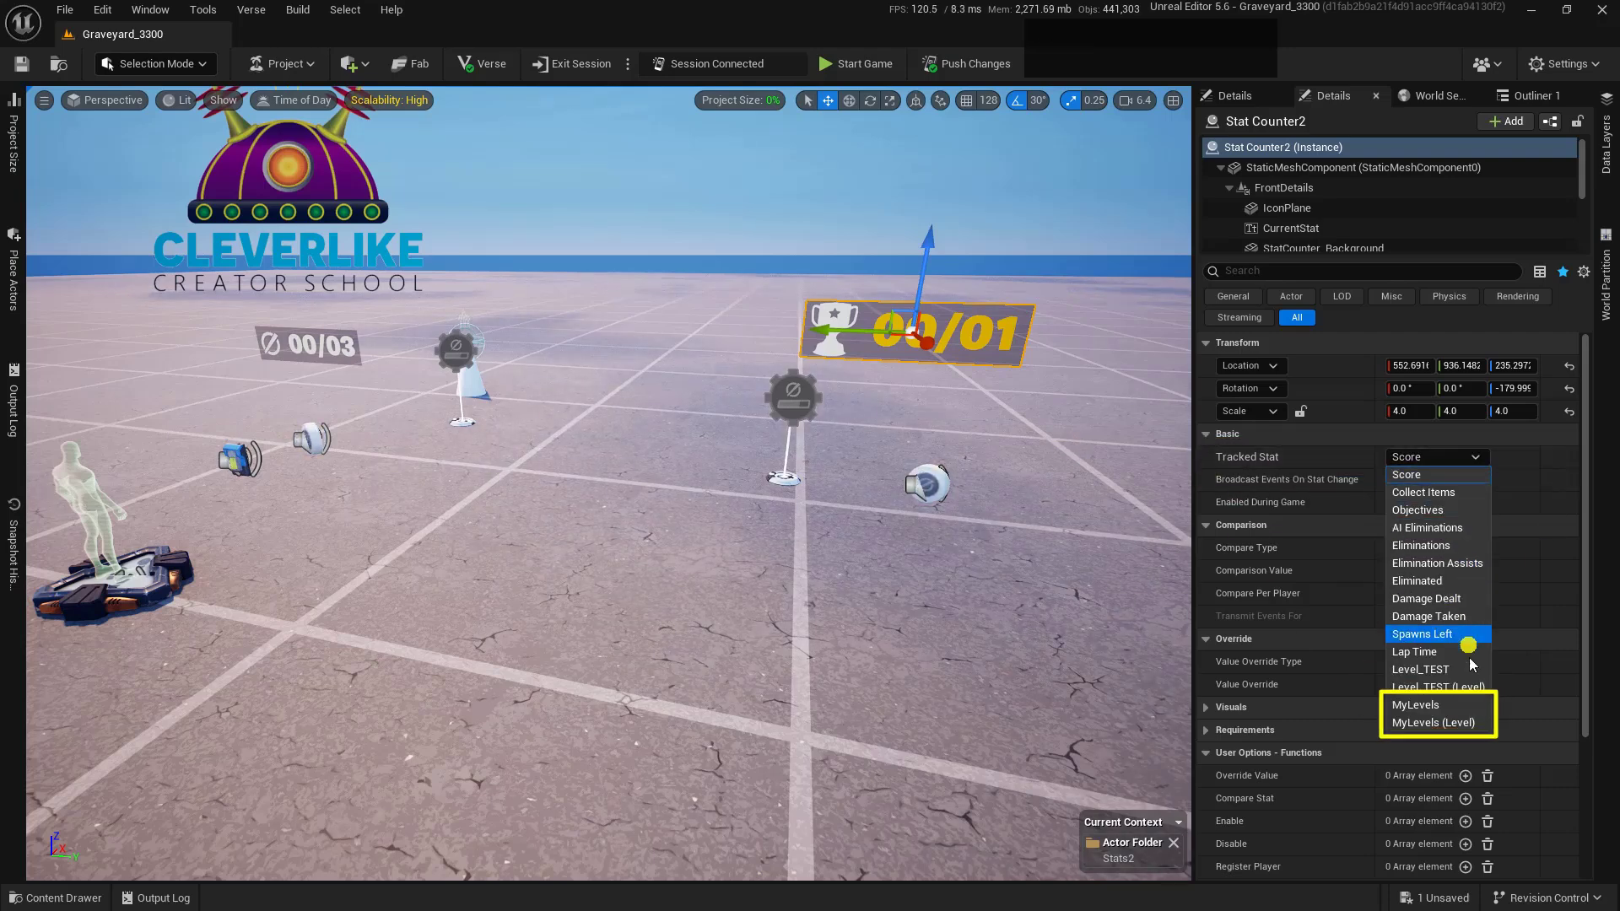
left_click(1472, 707)
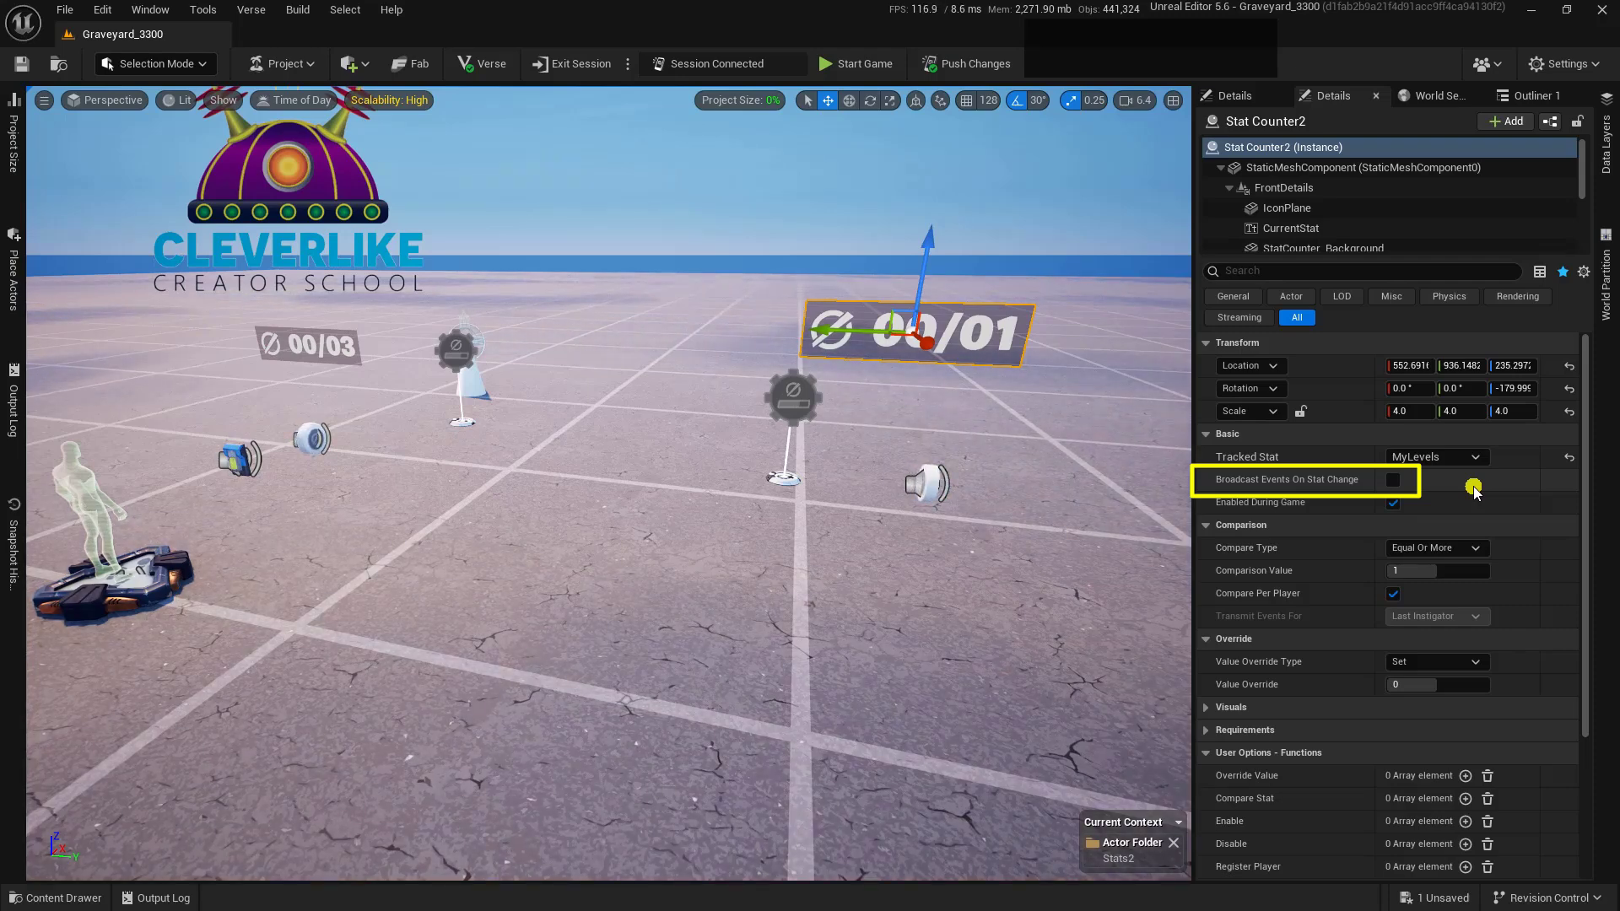
left_click(802, 404)
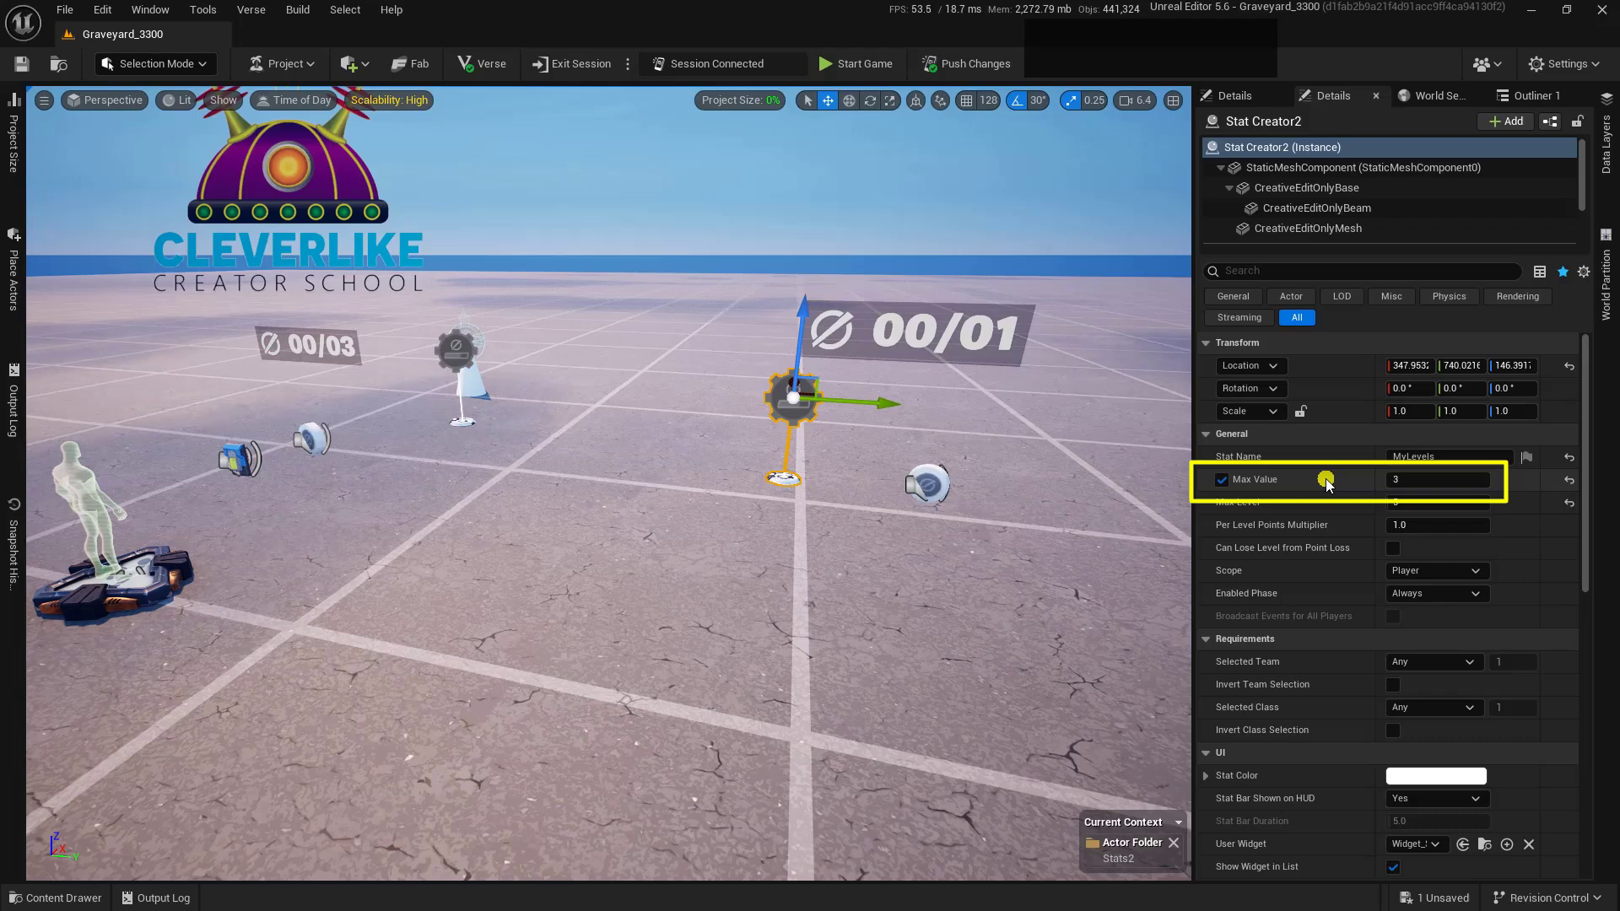
left_click(955, 328)
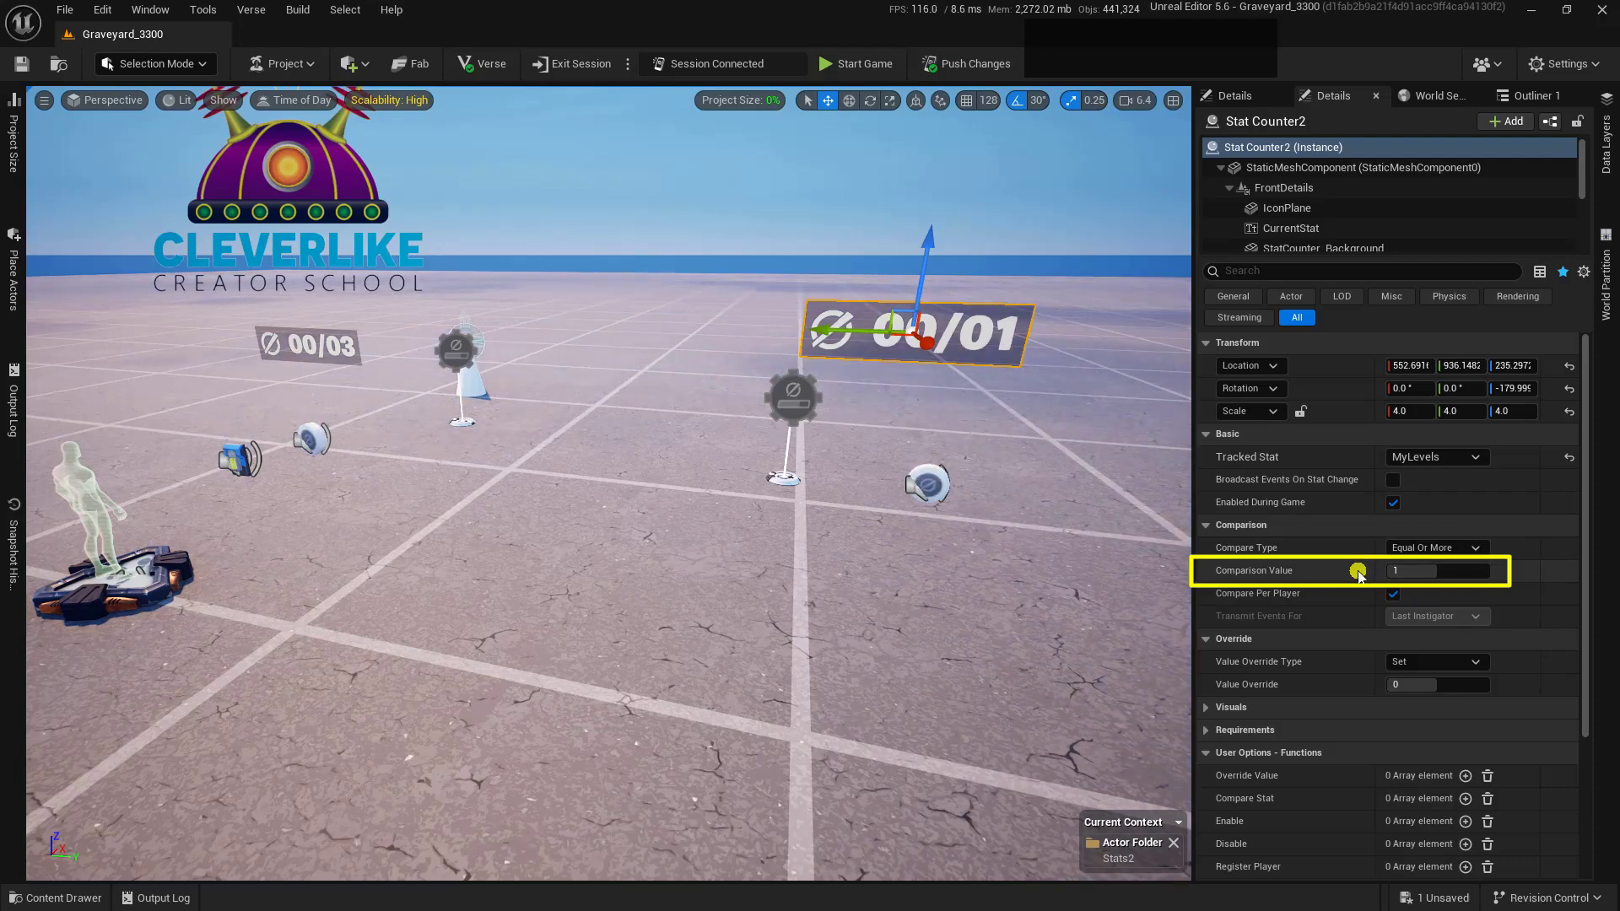
left_click(797, 397)
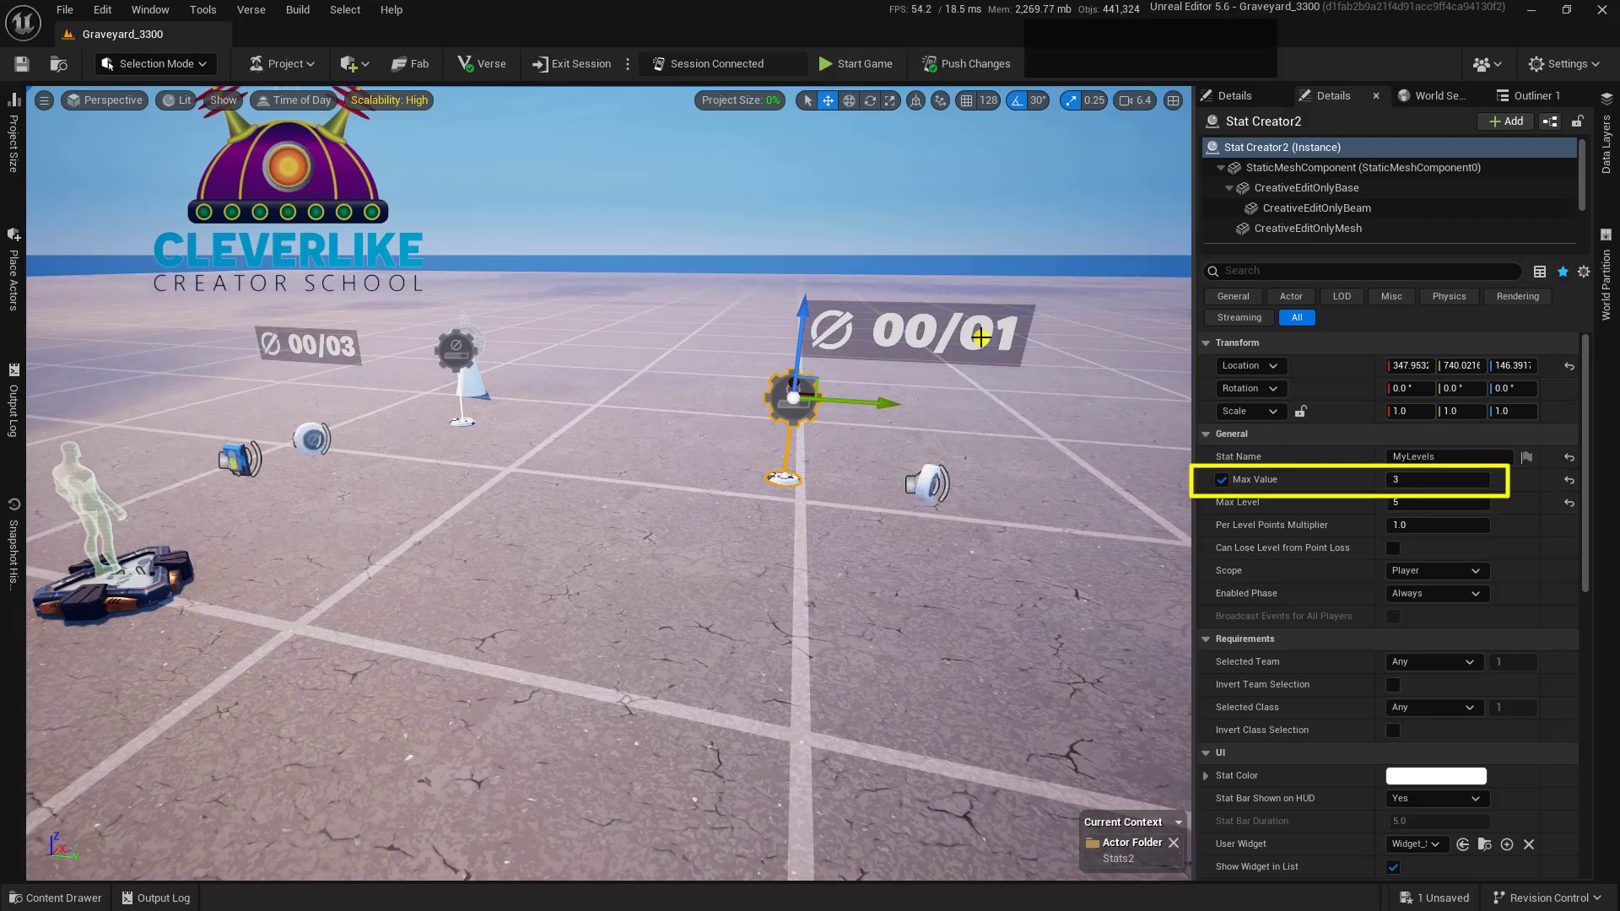
left_click(916, 333)
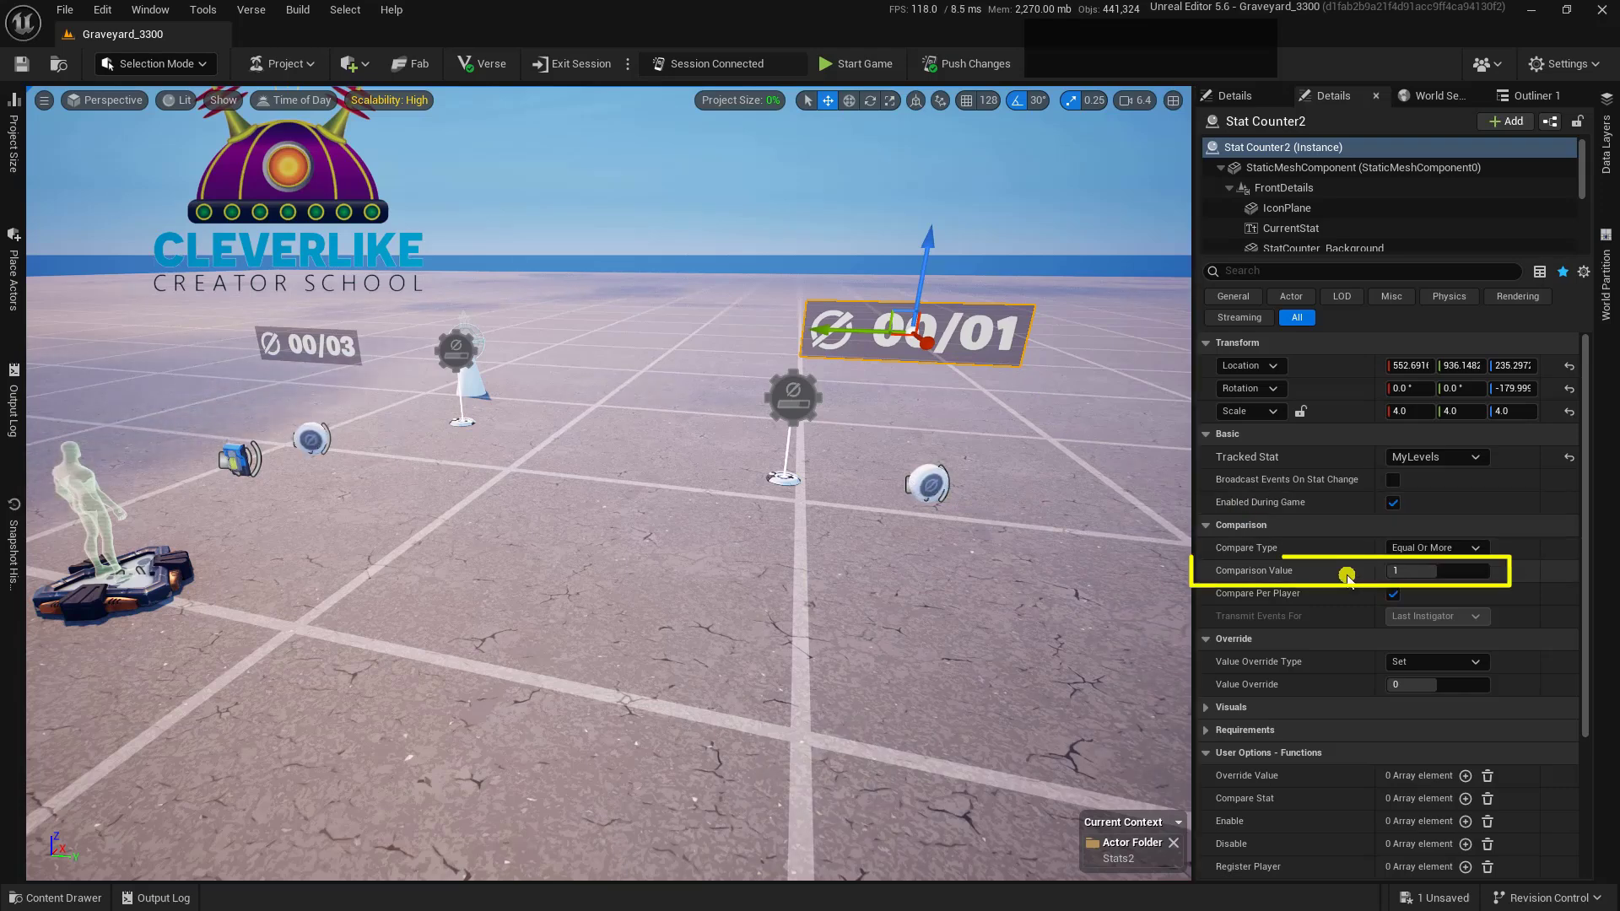
left_click(1431, 570)
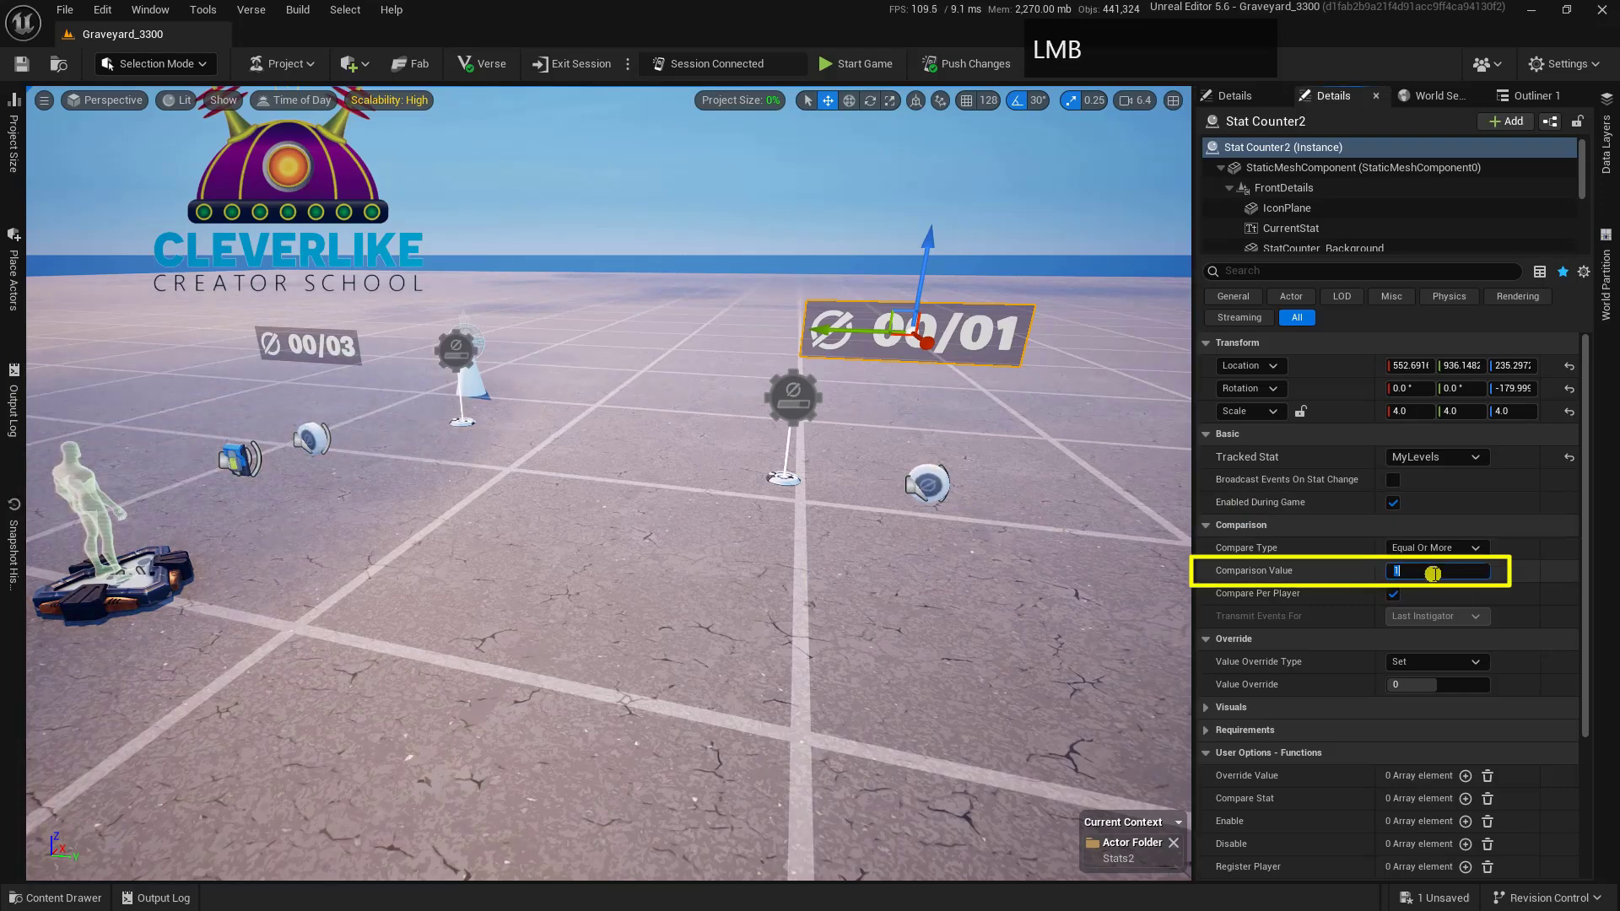
type("3")
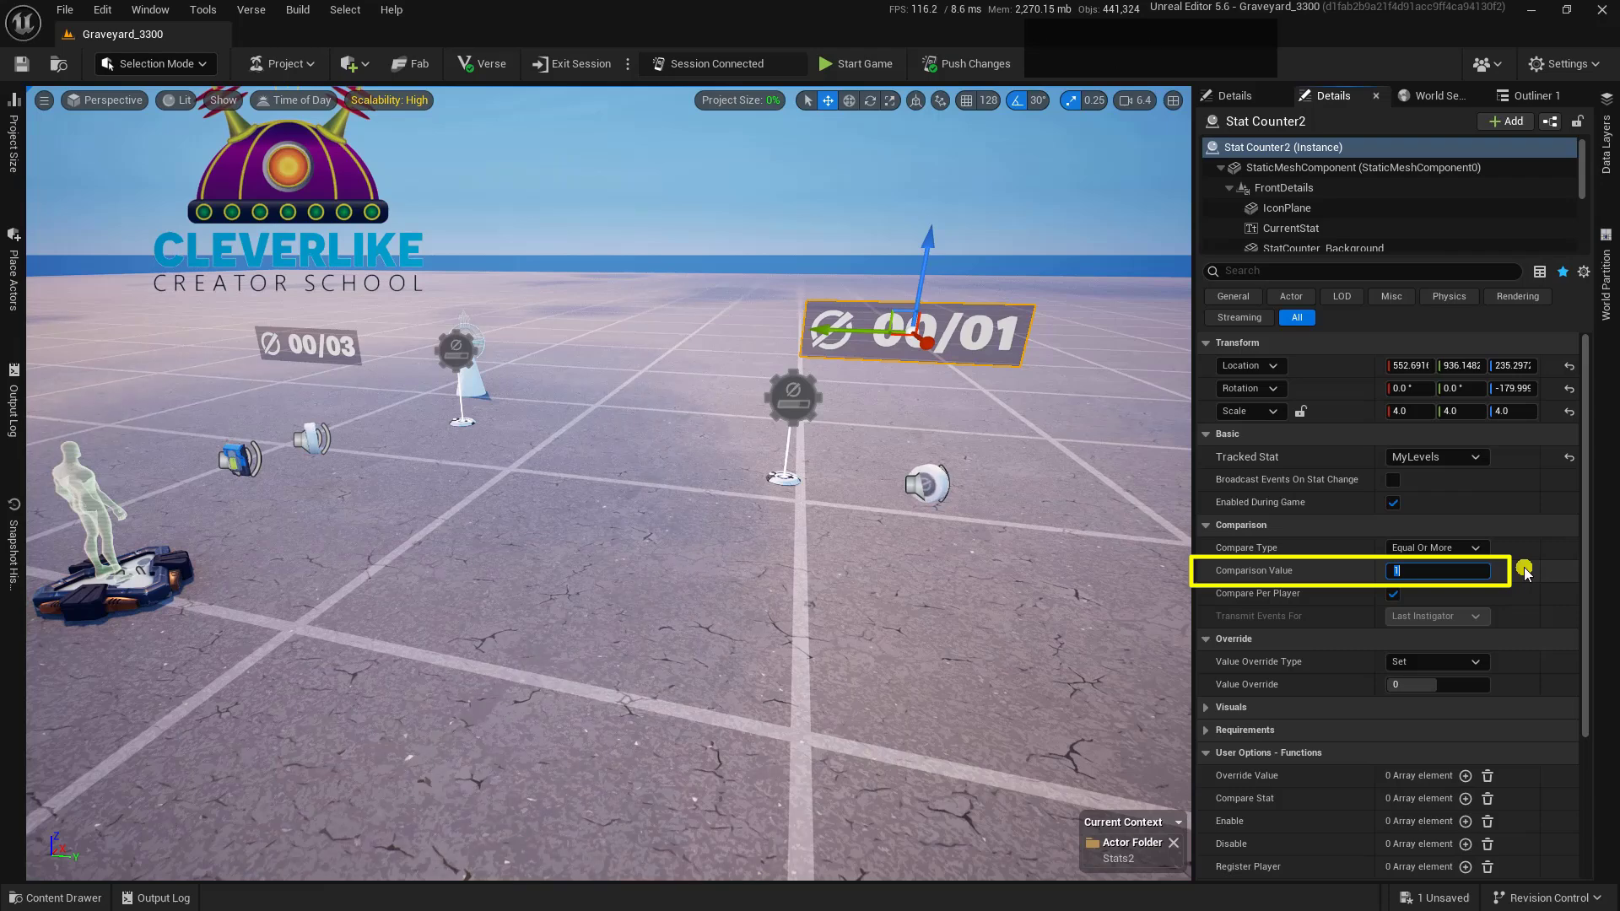
key("Return")
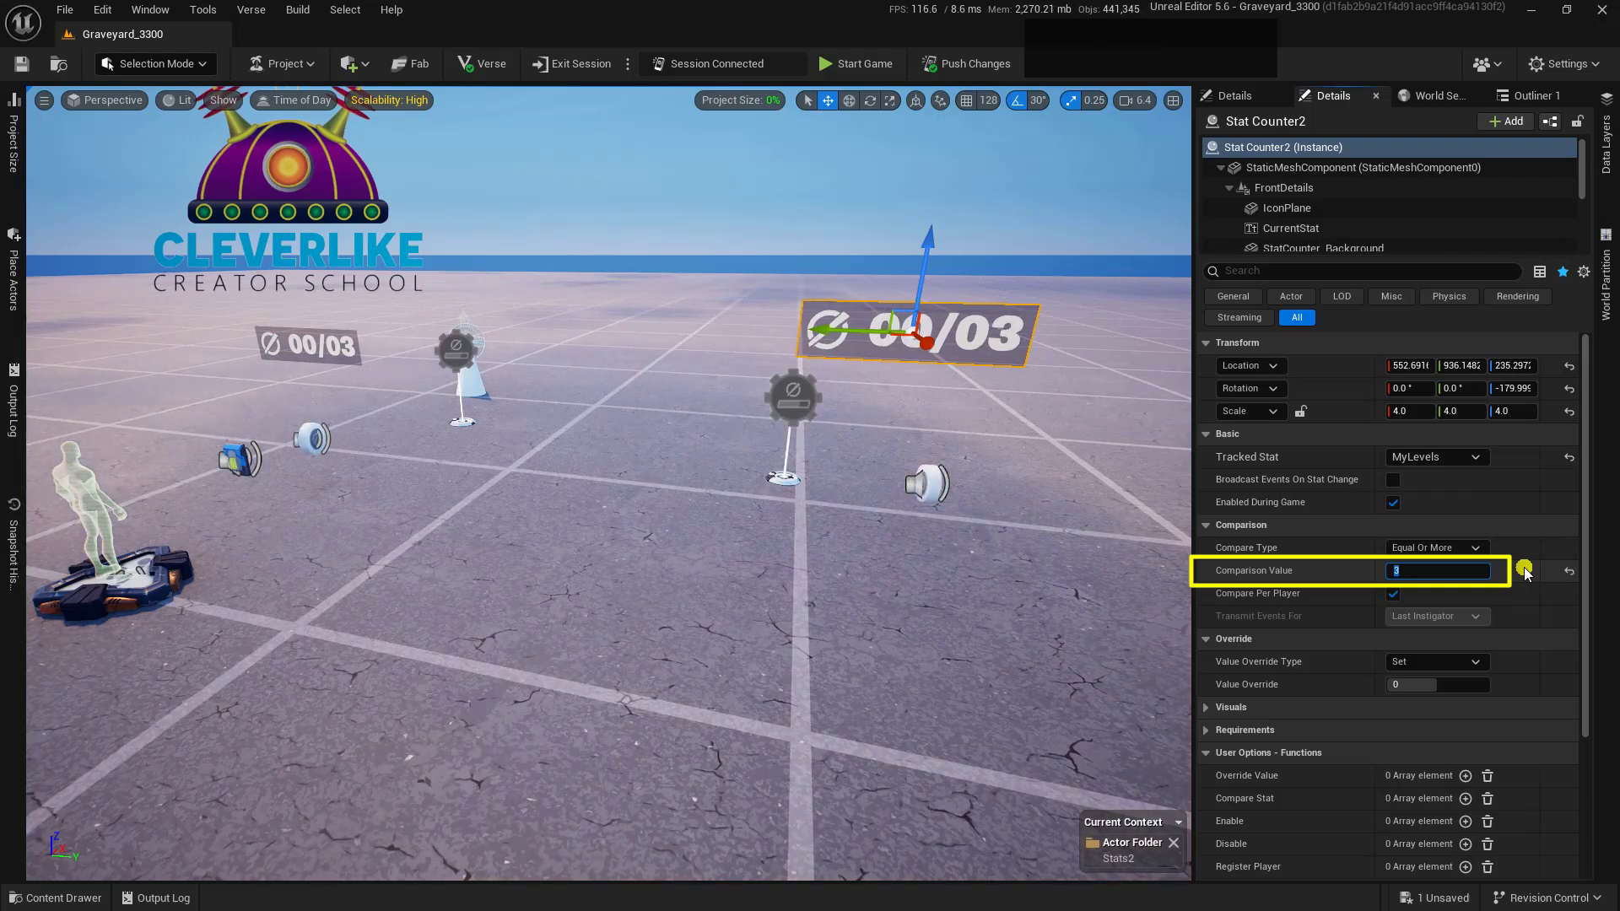
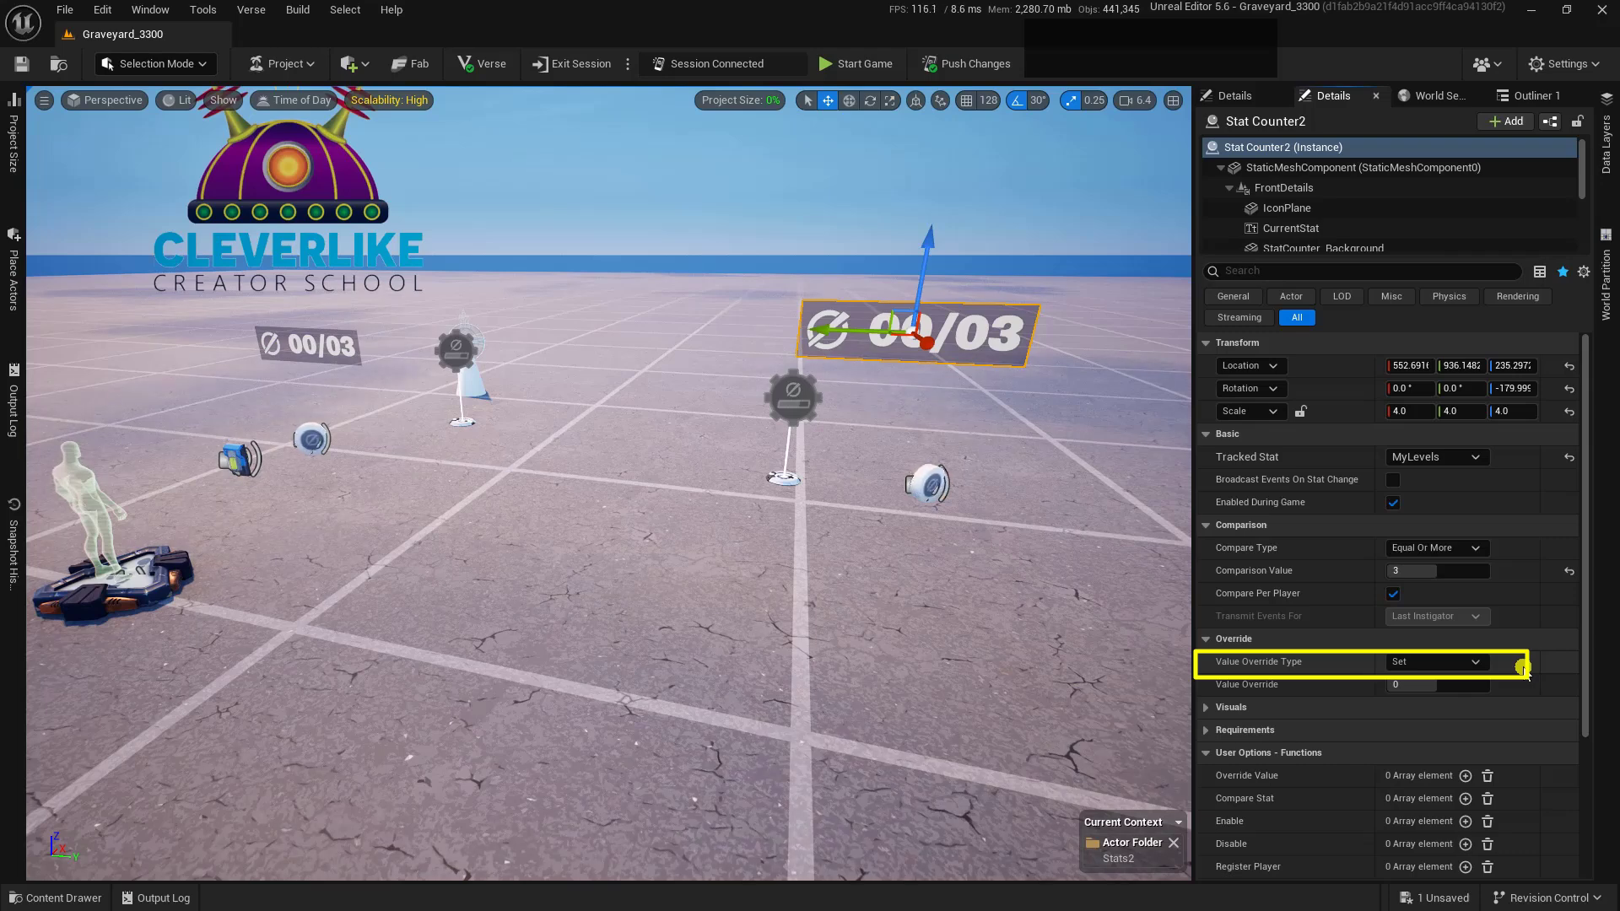
Set the Stat Counter's Value Override Type to Add and bind Override Value to the MyLevels Stat Powerup's On Item Picked Up event
left_click(1477, 663)
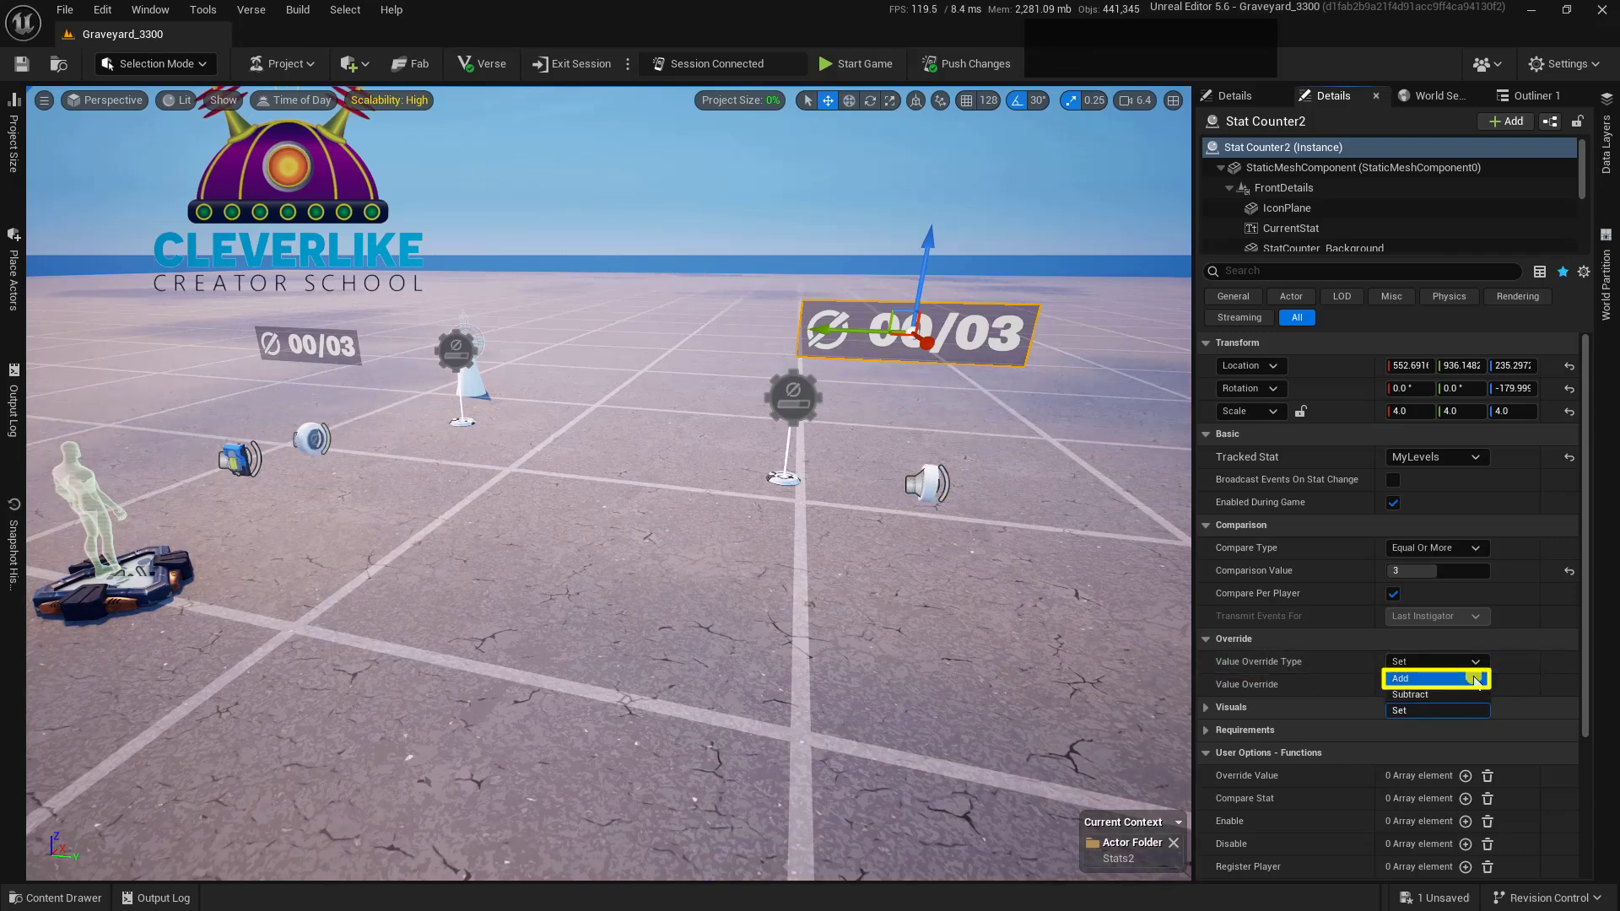
left_click(1474, 680)
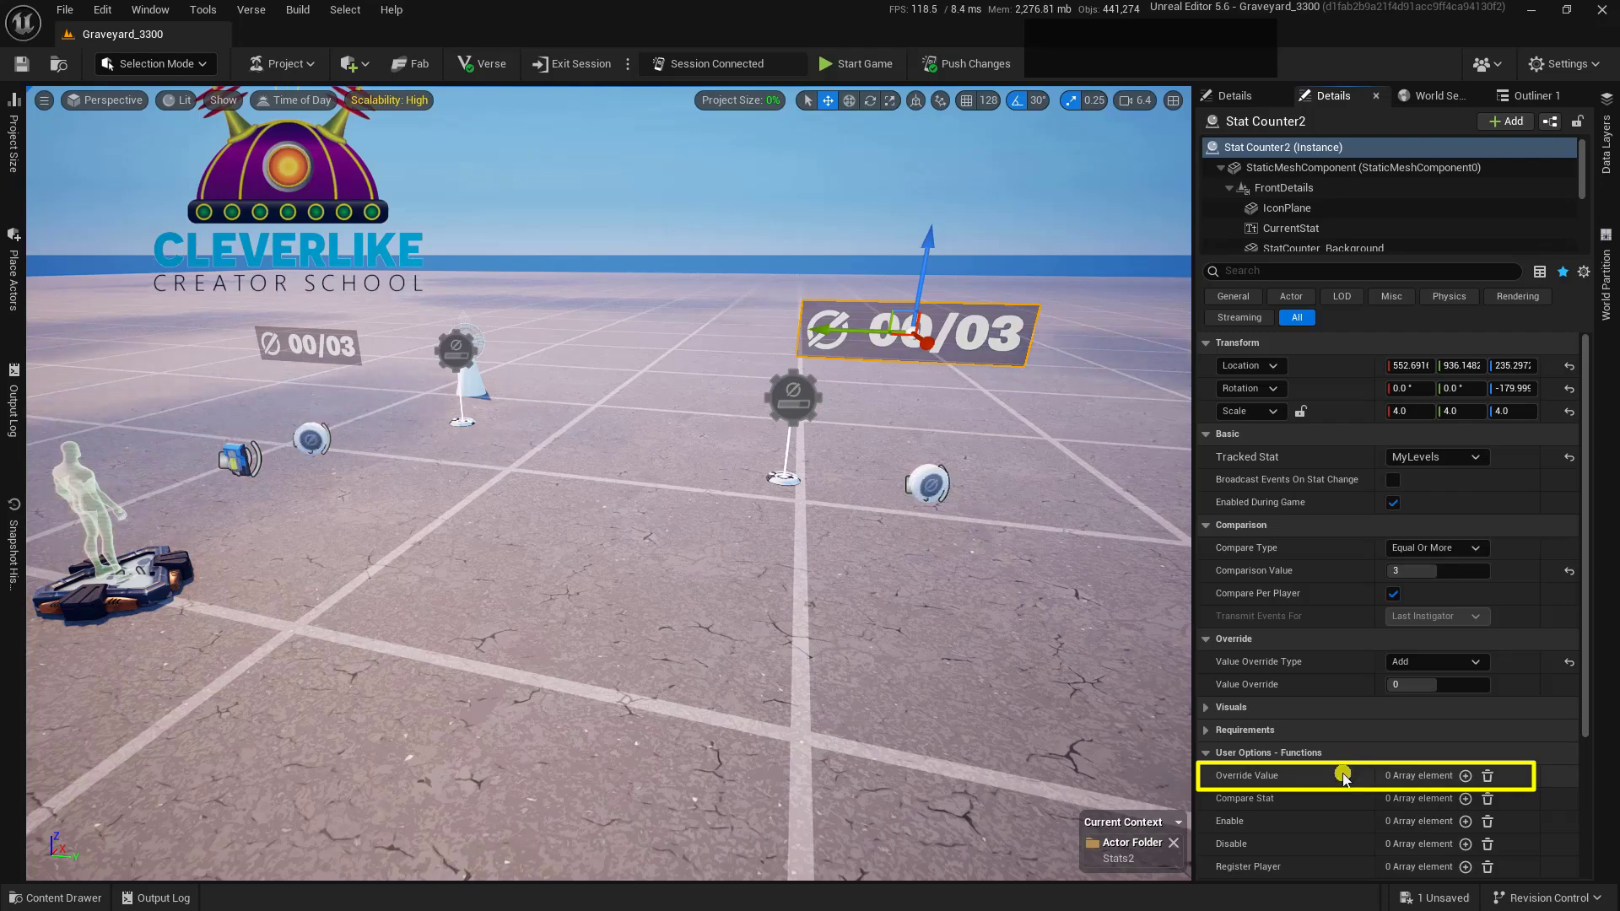
left_click(1464, 775)
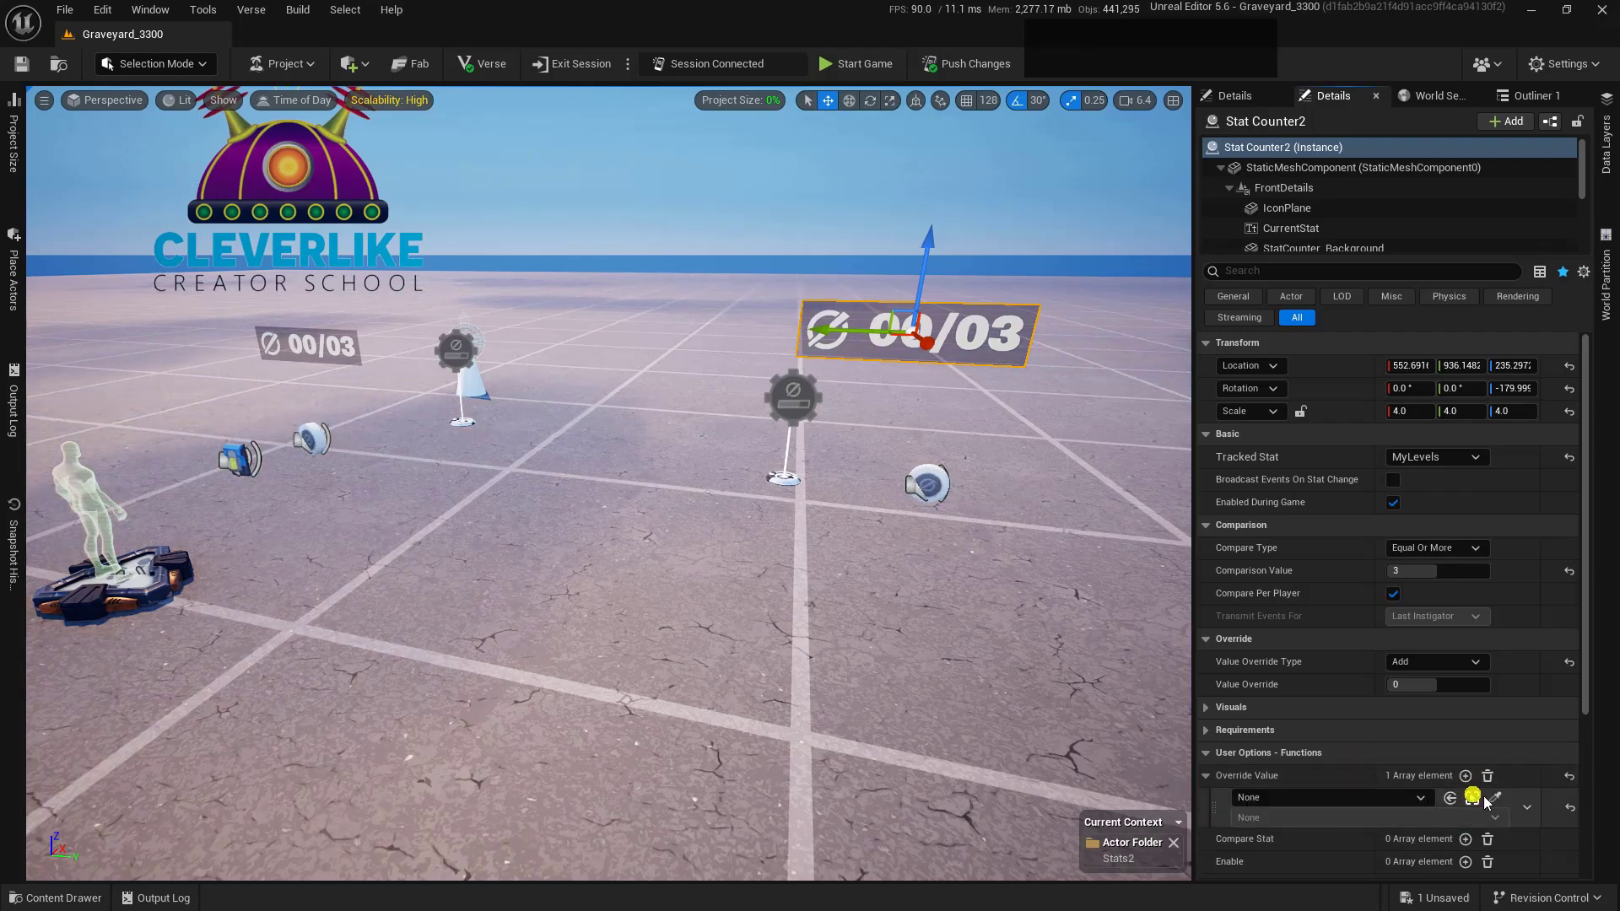
left_click(1491, 798)
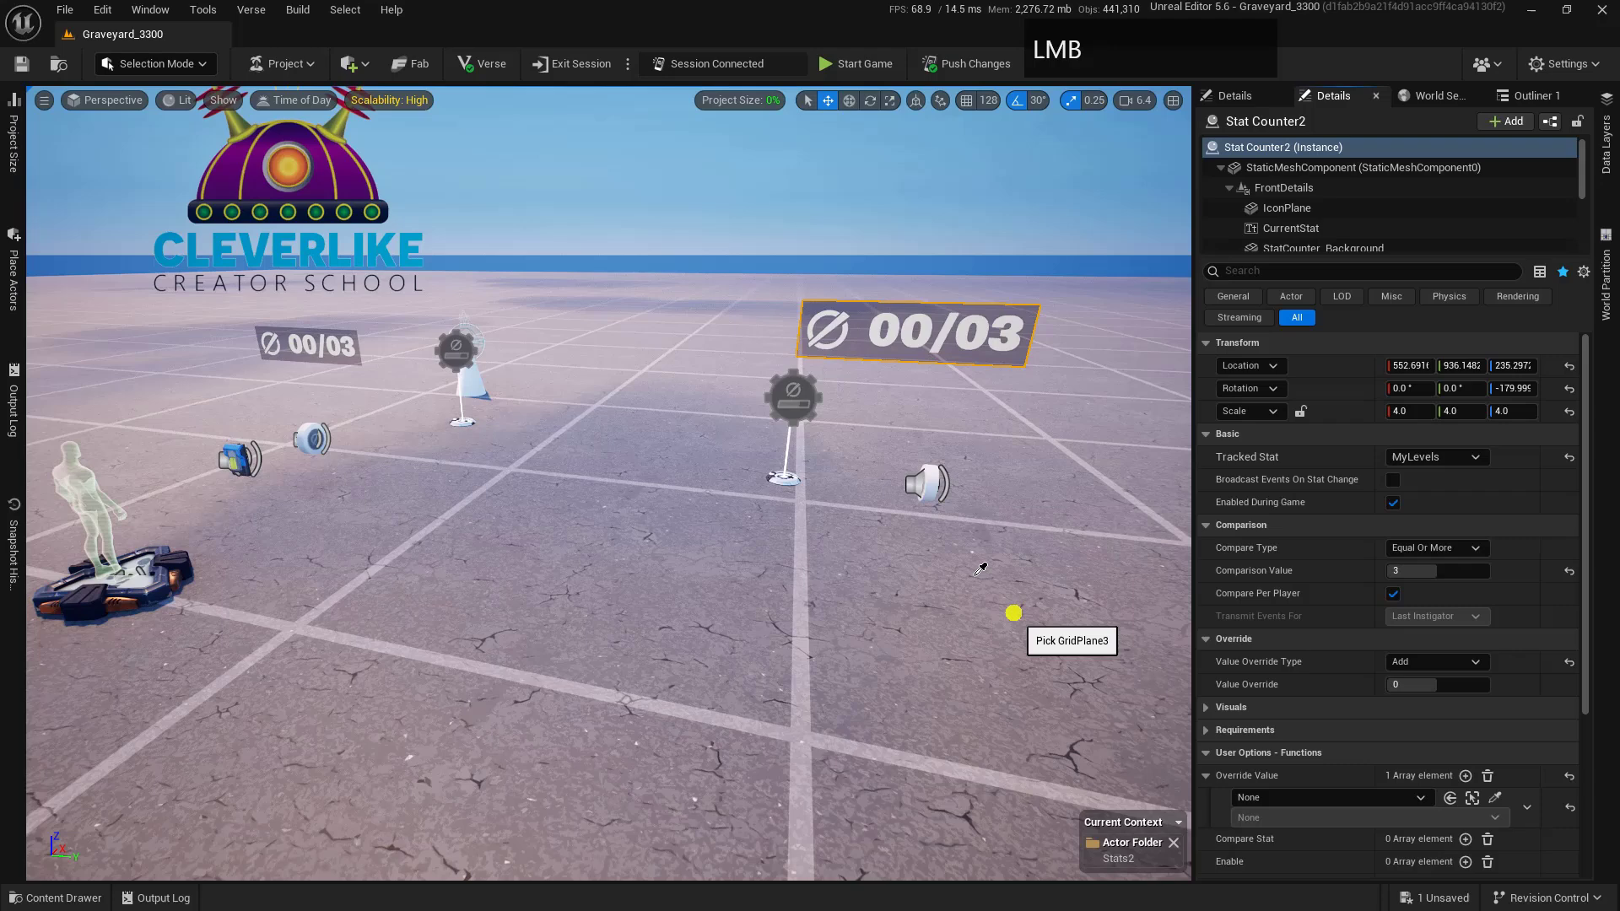
left_click(932, 475)
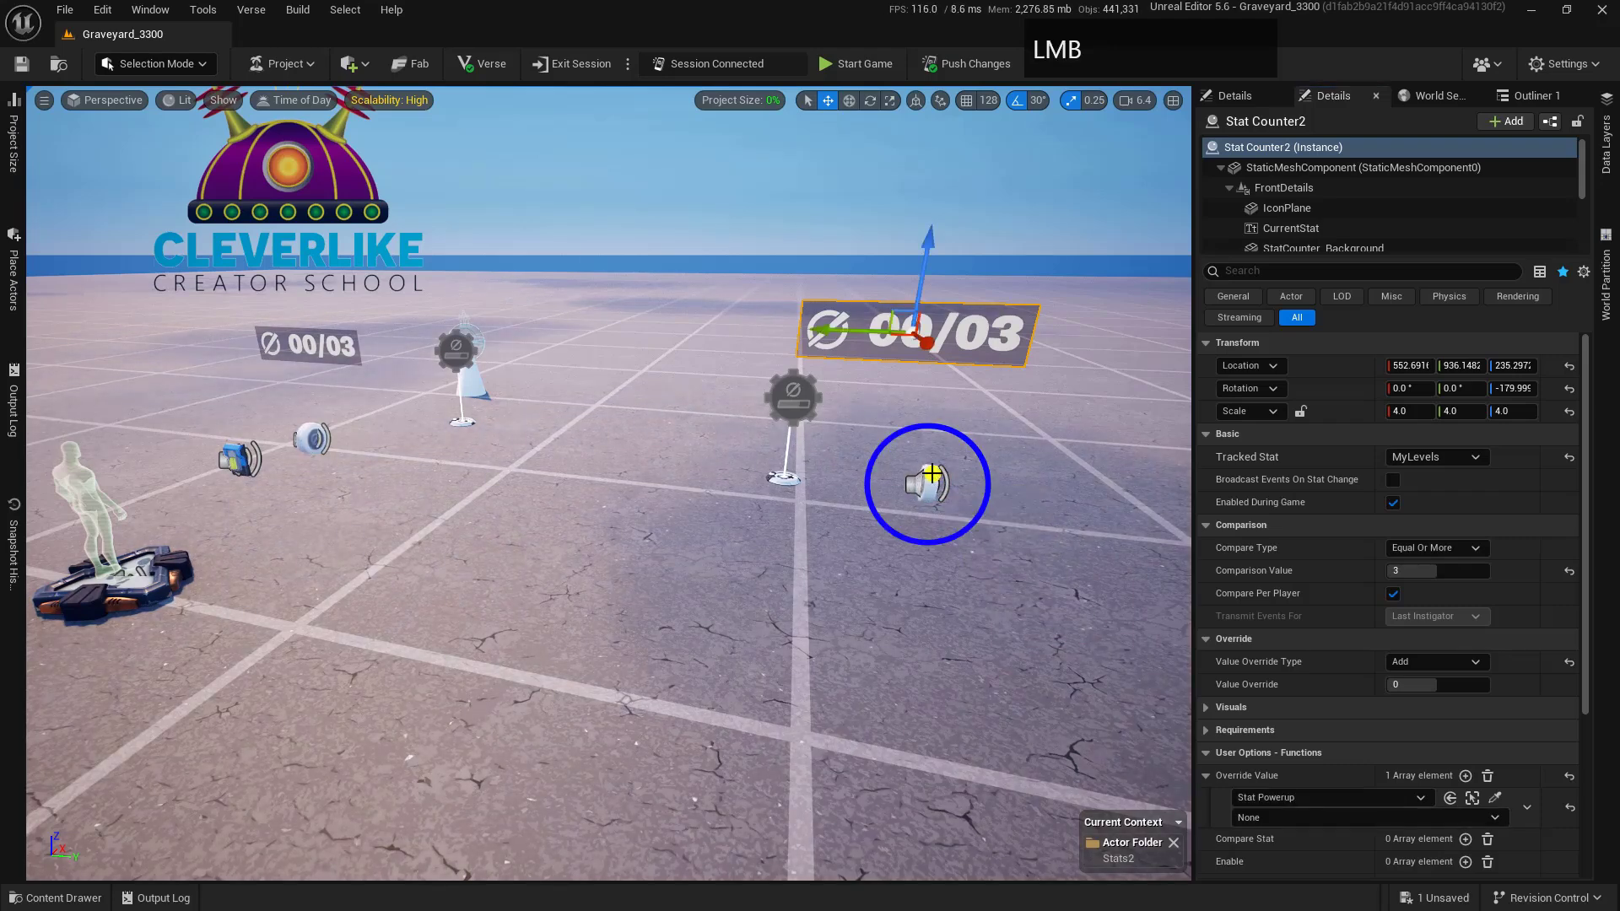
left_click(1331, 817)
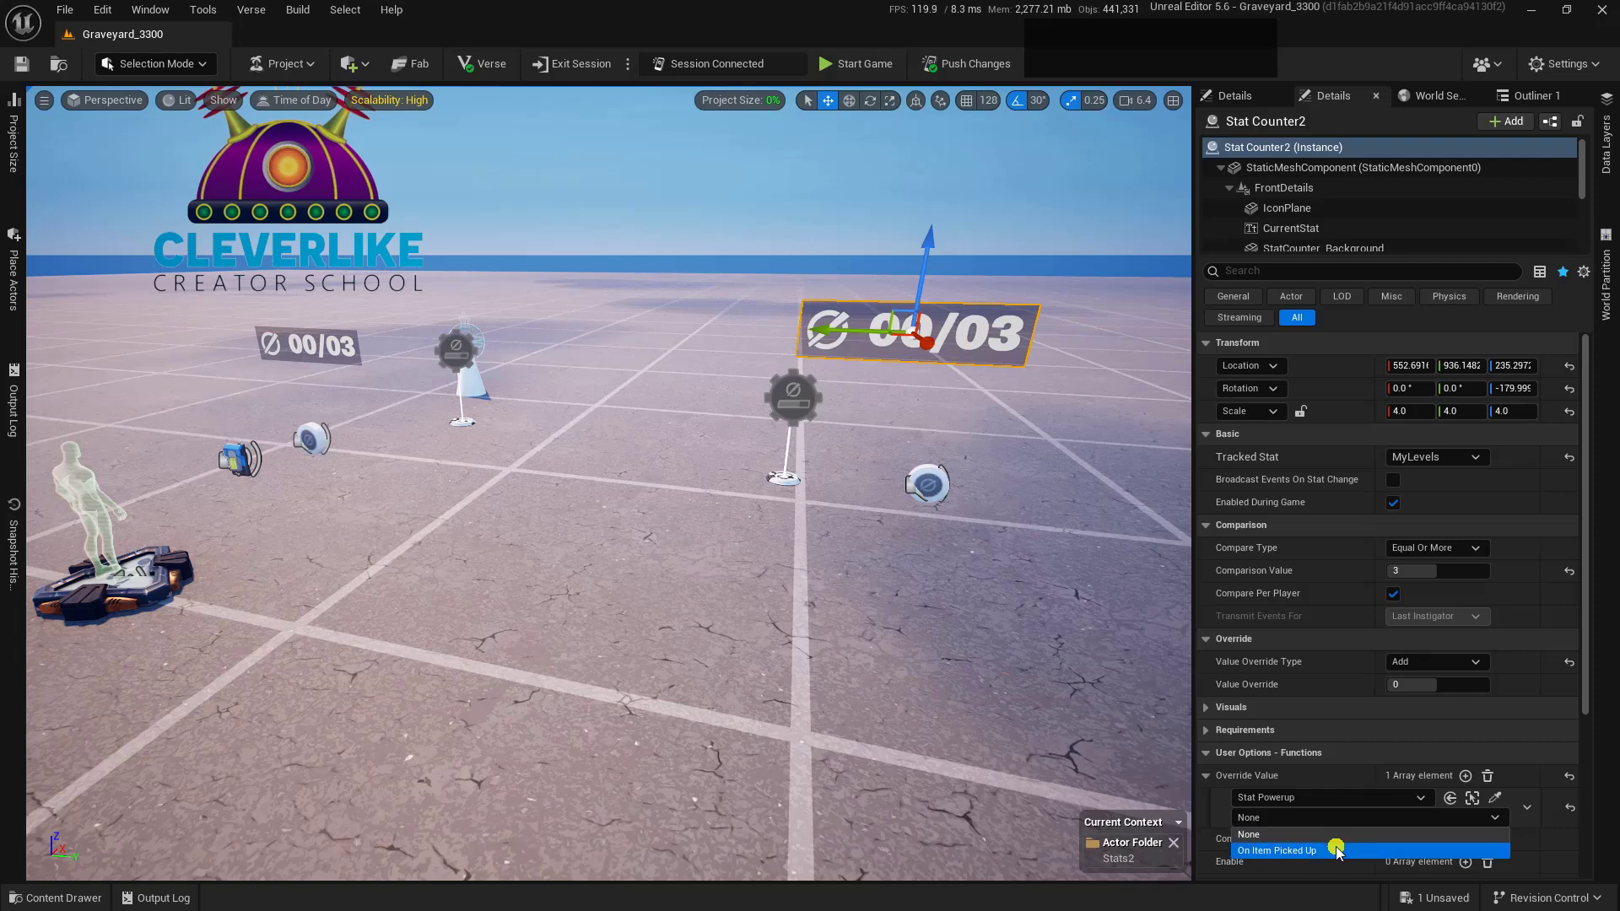
left_click(1337, 851)
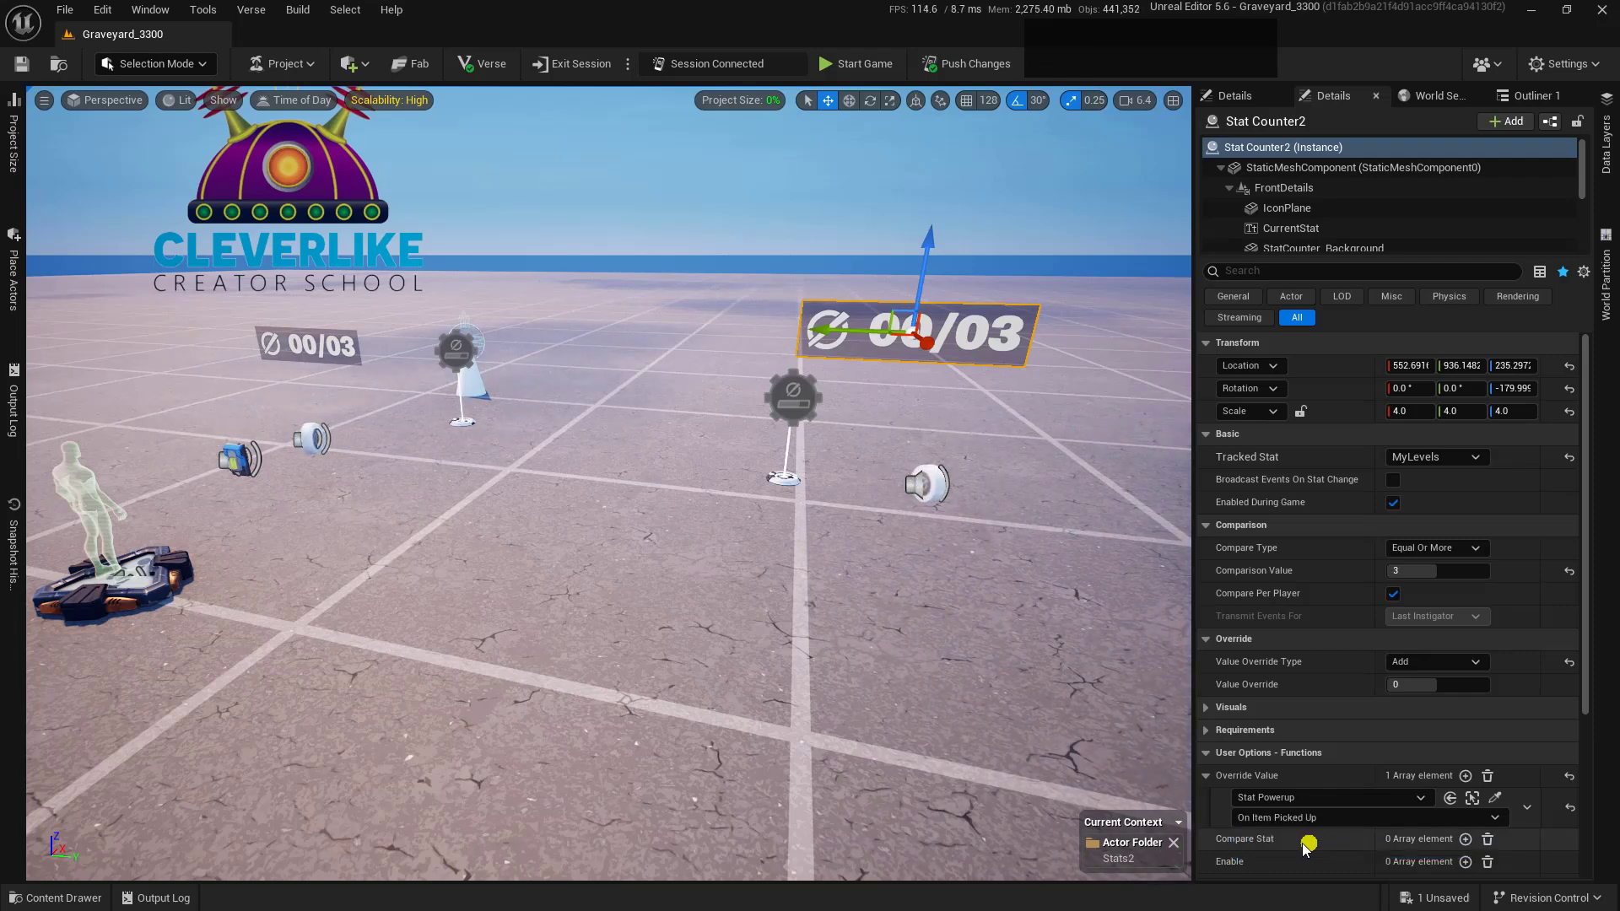
Bind the Stat Counter's Compare Stat function to the same Stat Powerup's On Item Picked Up event
left_click(1465, 838)
left_click(1494, 860)
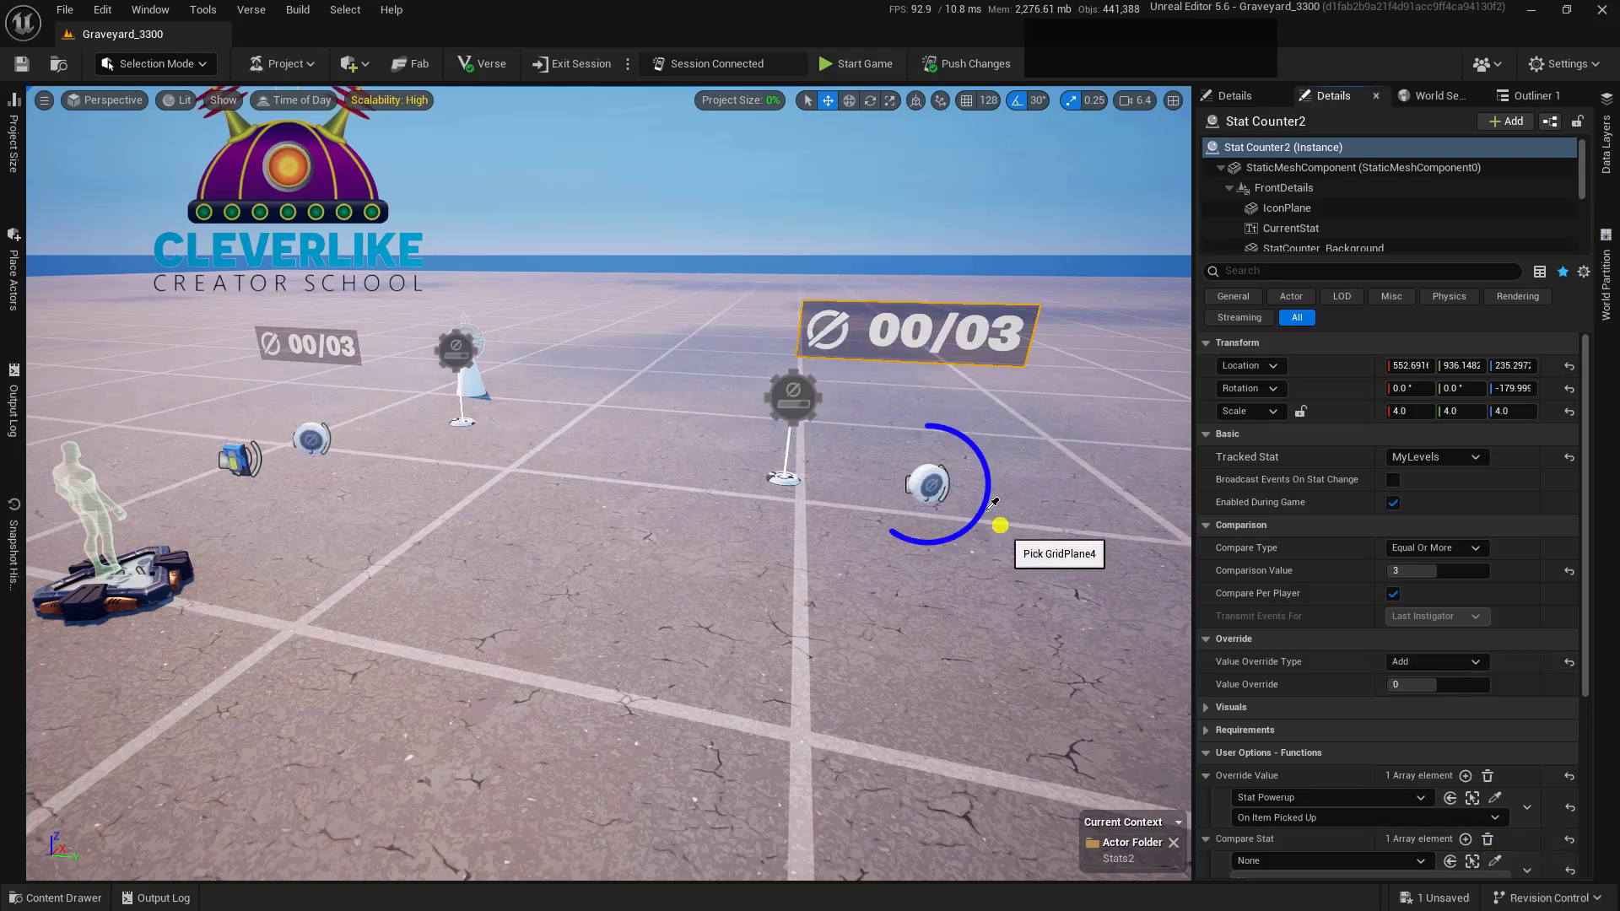
left_click(926, 482)
right_click_drag(1513, 763, 1489, 467)
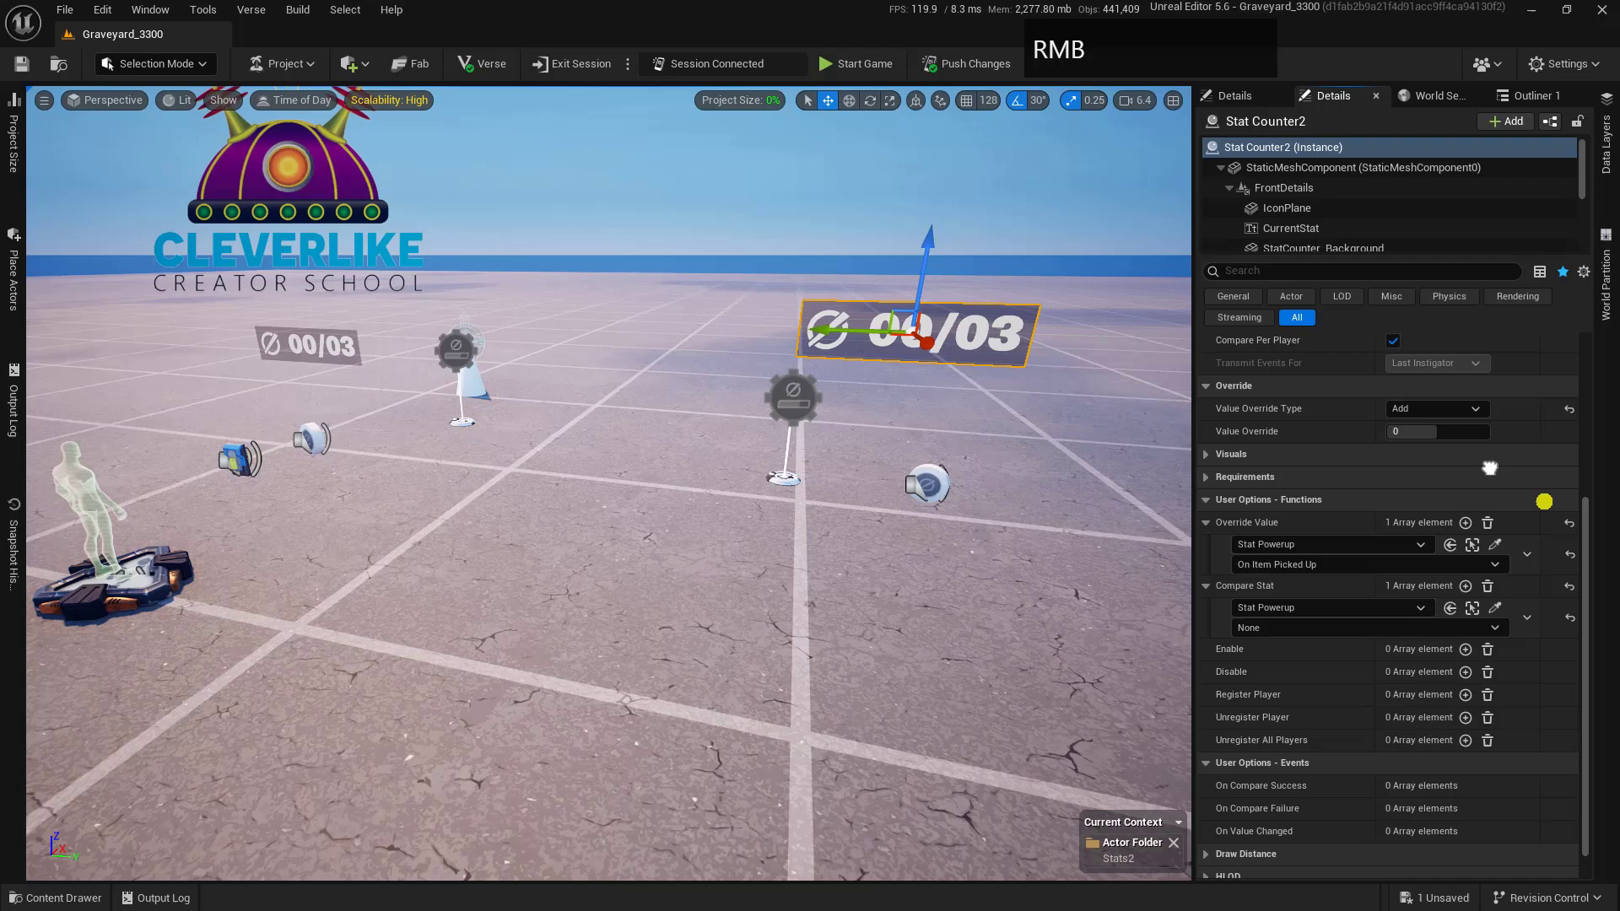
left_click(1398, 629)
left_click(1373, 662)
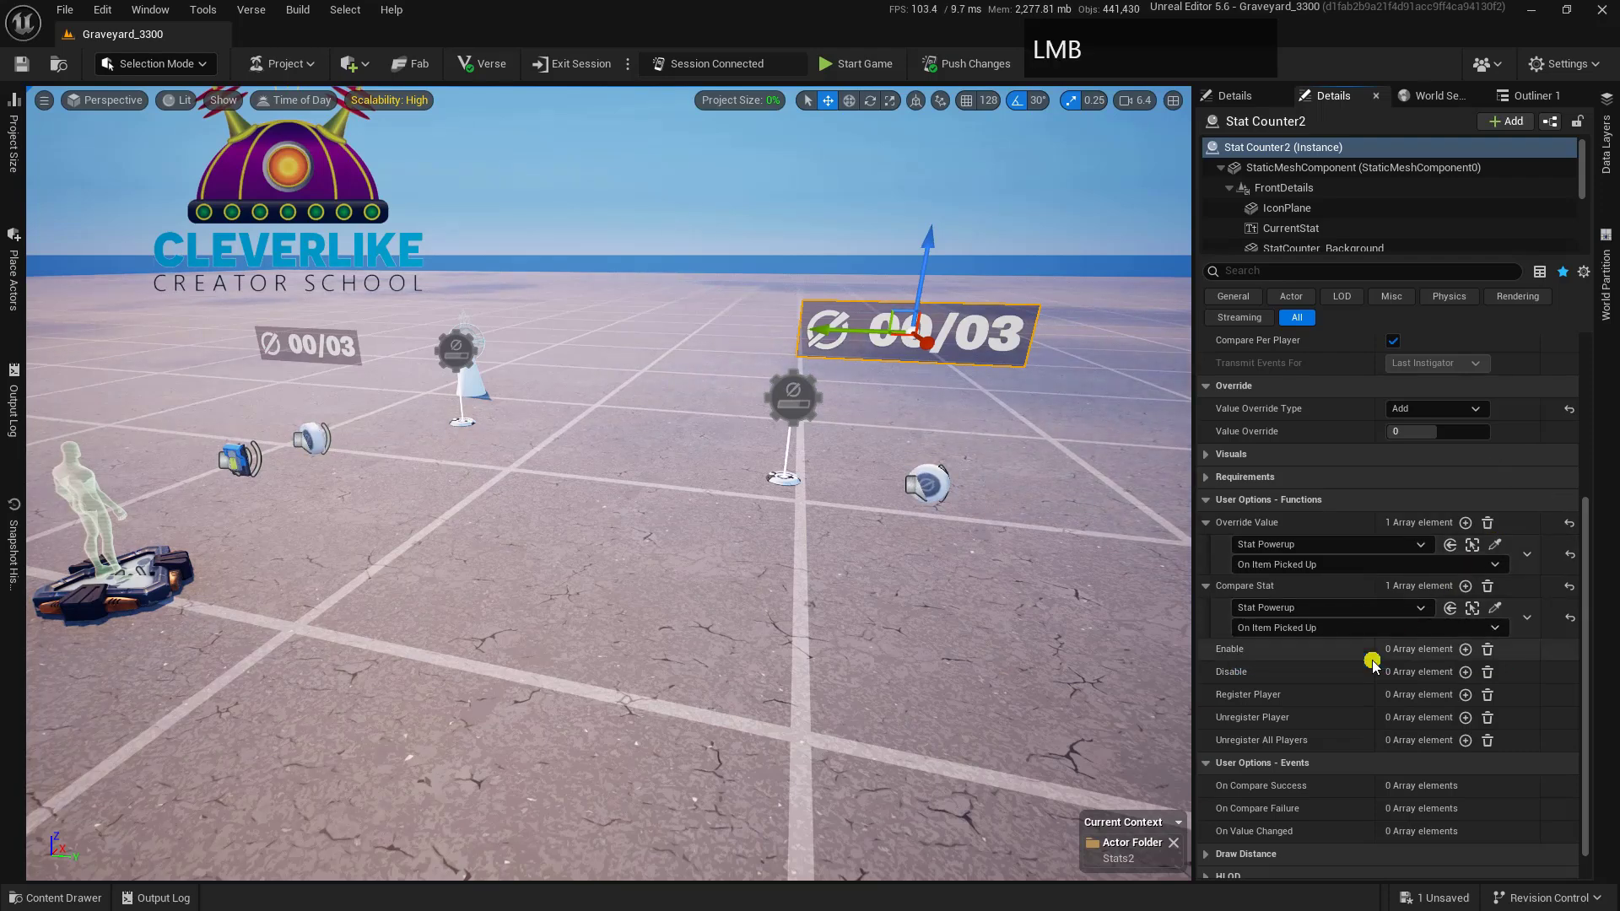
Review the MyLevels Stat Powerup, Stat Counter and Stat Creator settings, and push the changes to the session
left_click(928, 485)
left_click(943, 333)
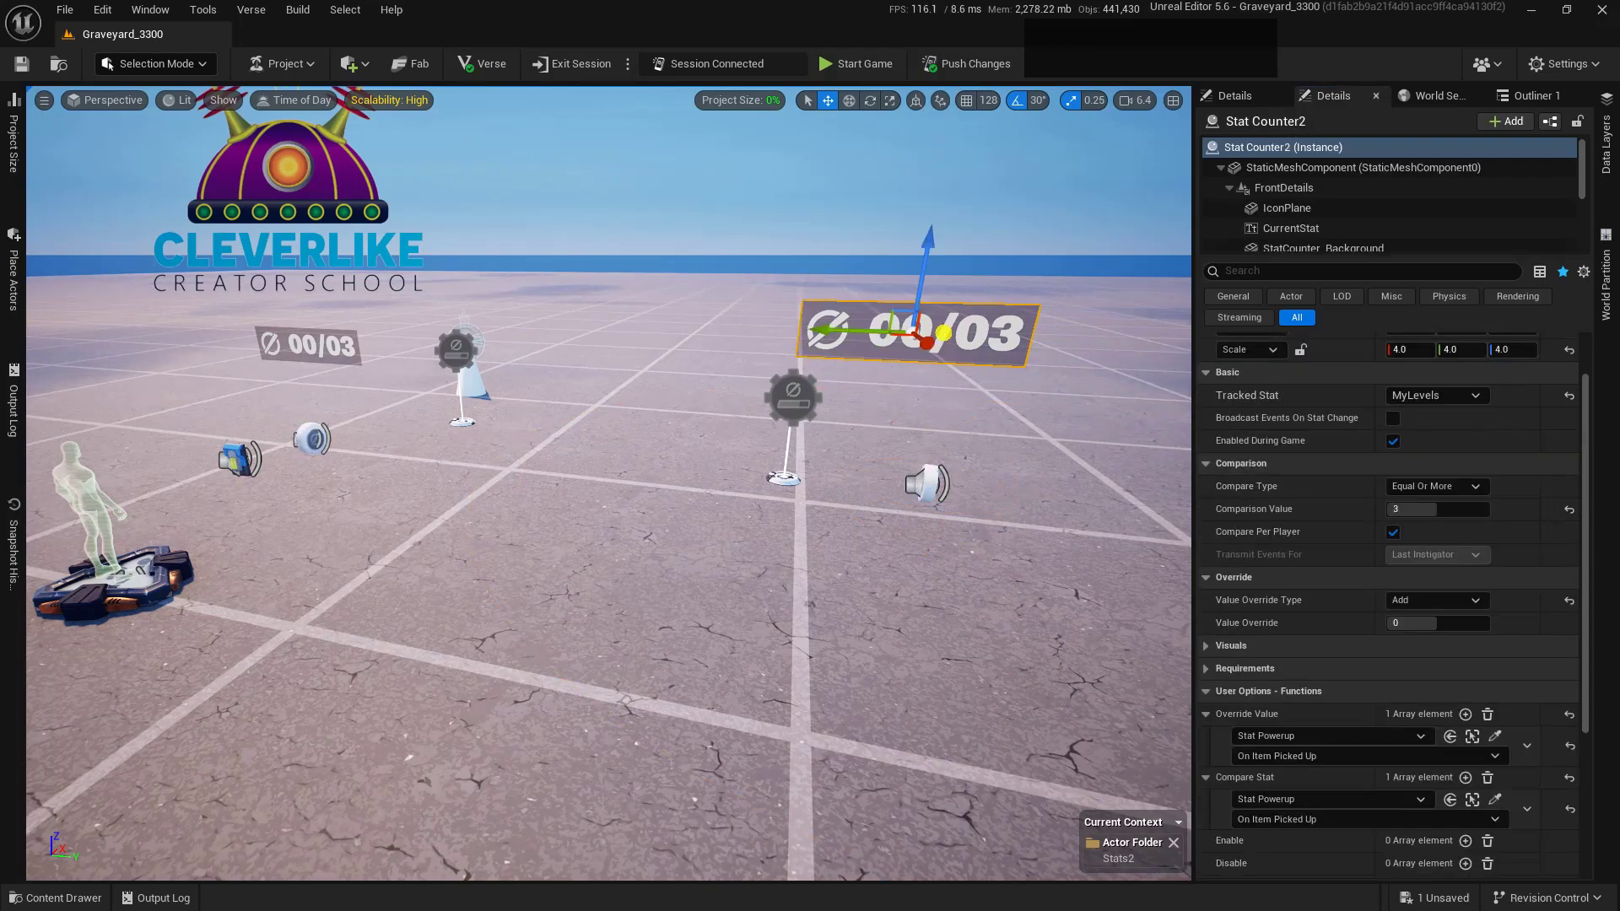
left_click(801, 403)
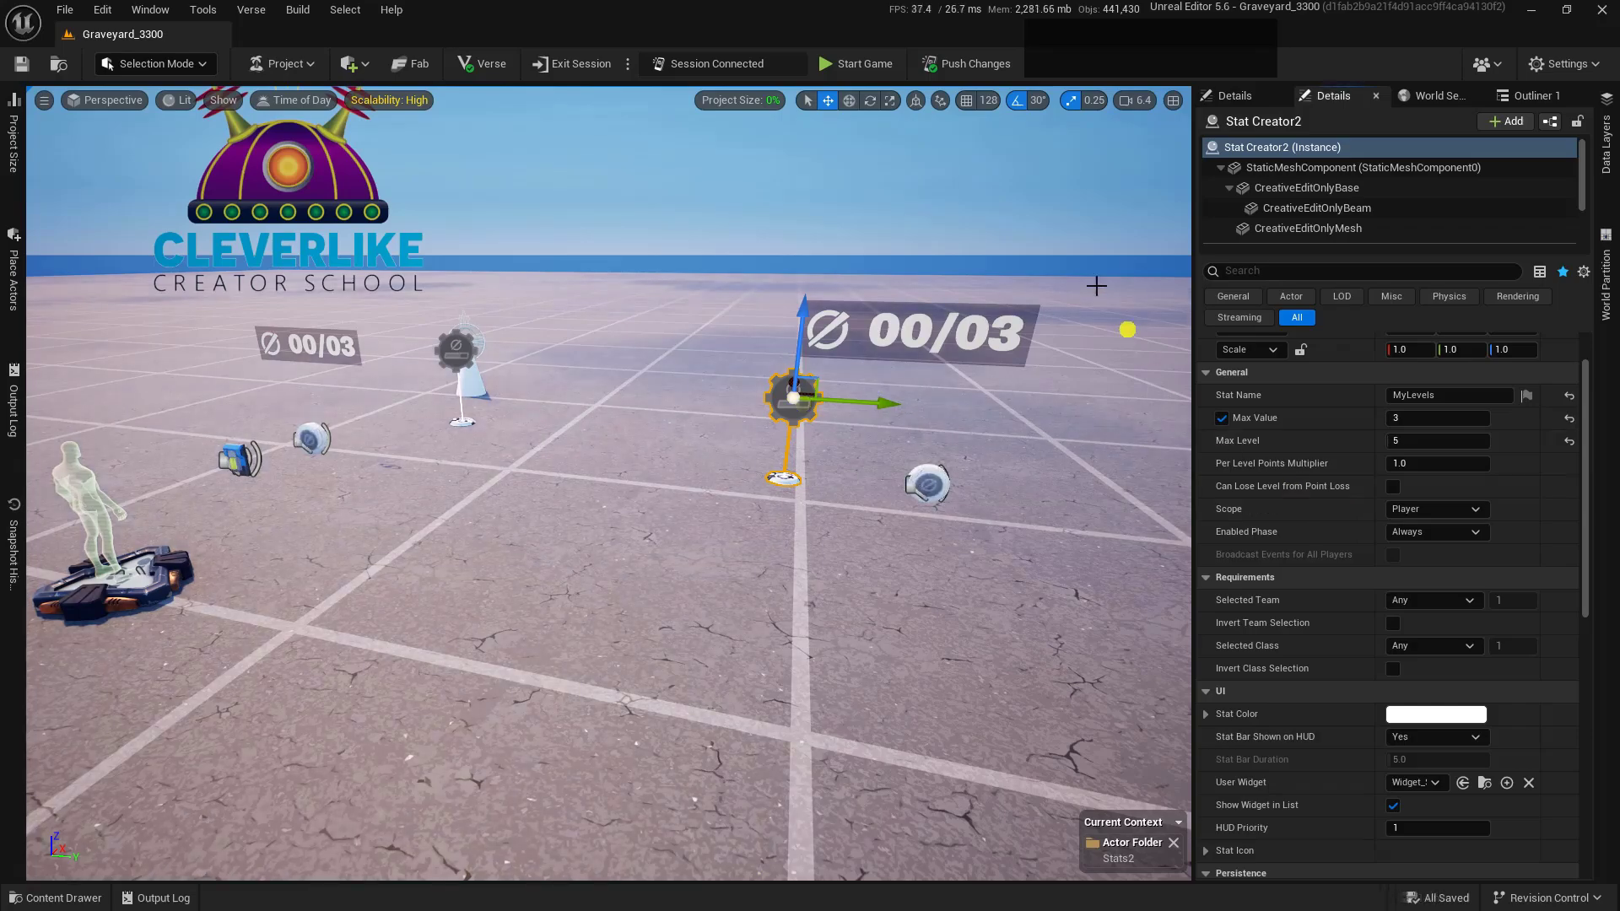
left_click(978, 65)
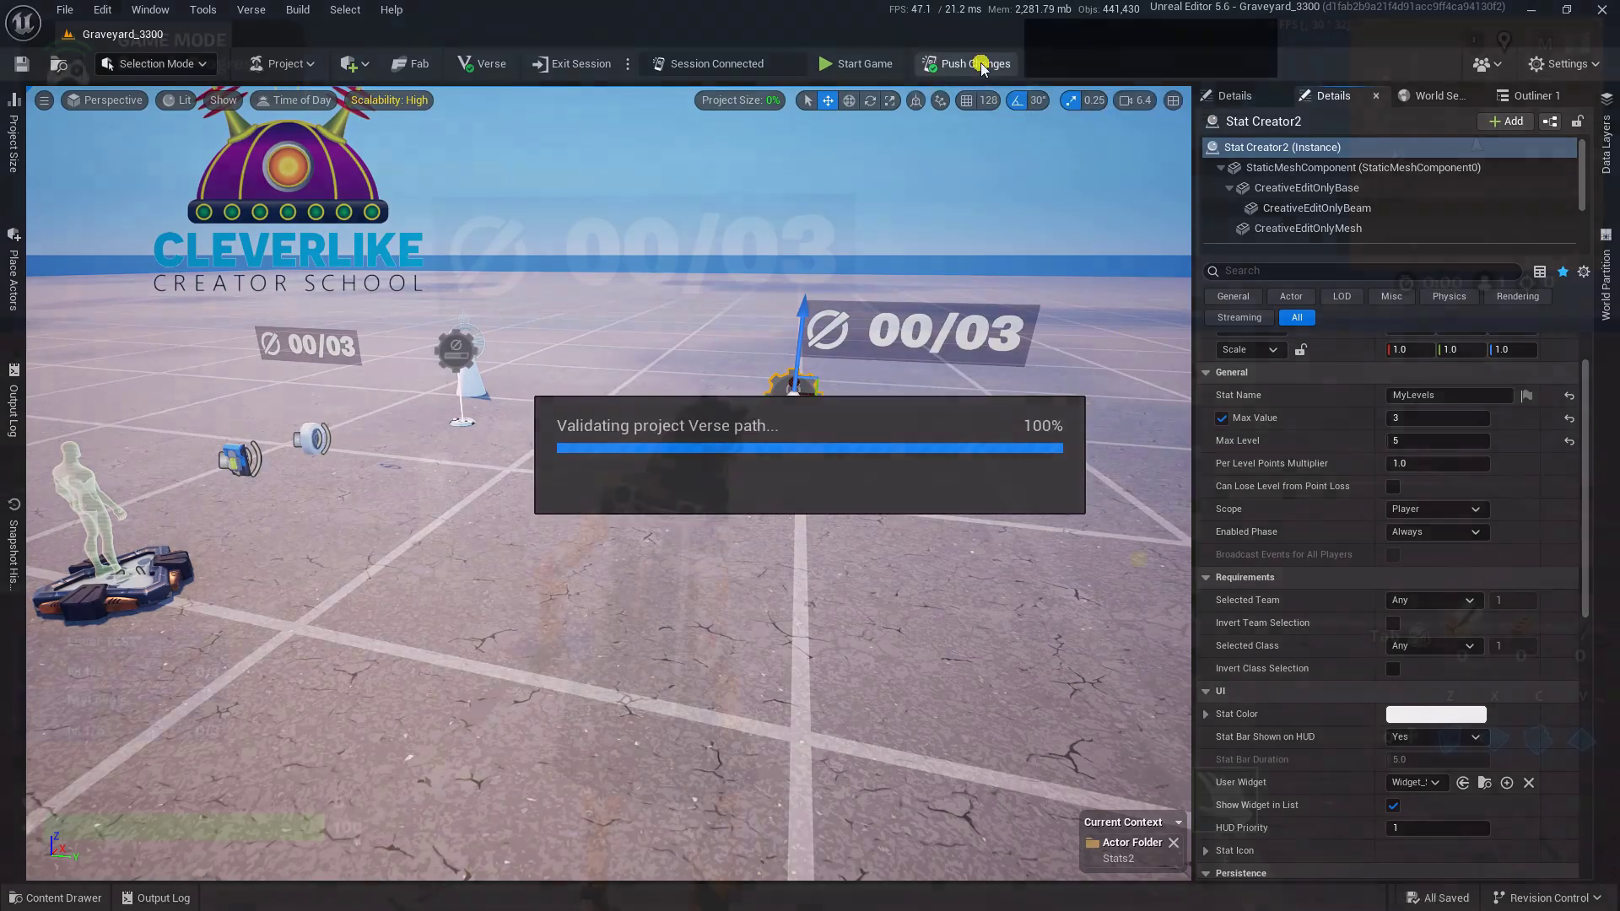
Collect the MyLevels Stat Powerup repeatedly in the game up to level 5 to test the Stat Counter display
key("a+w")
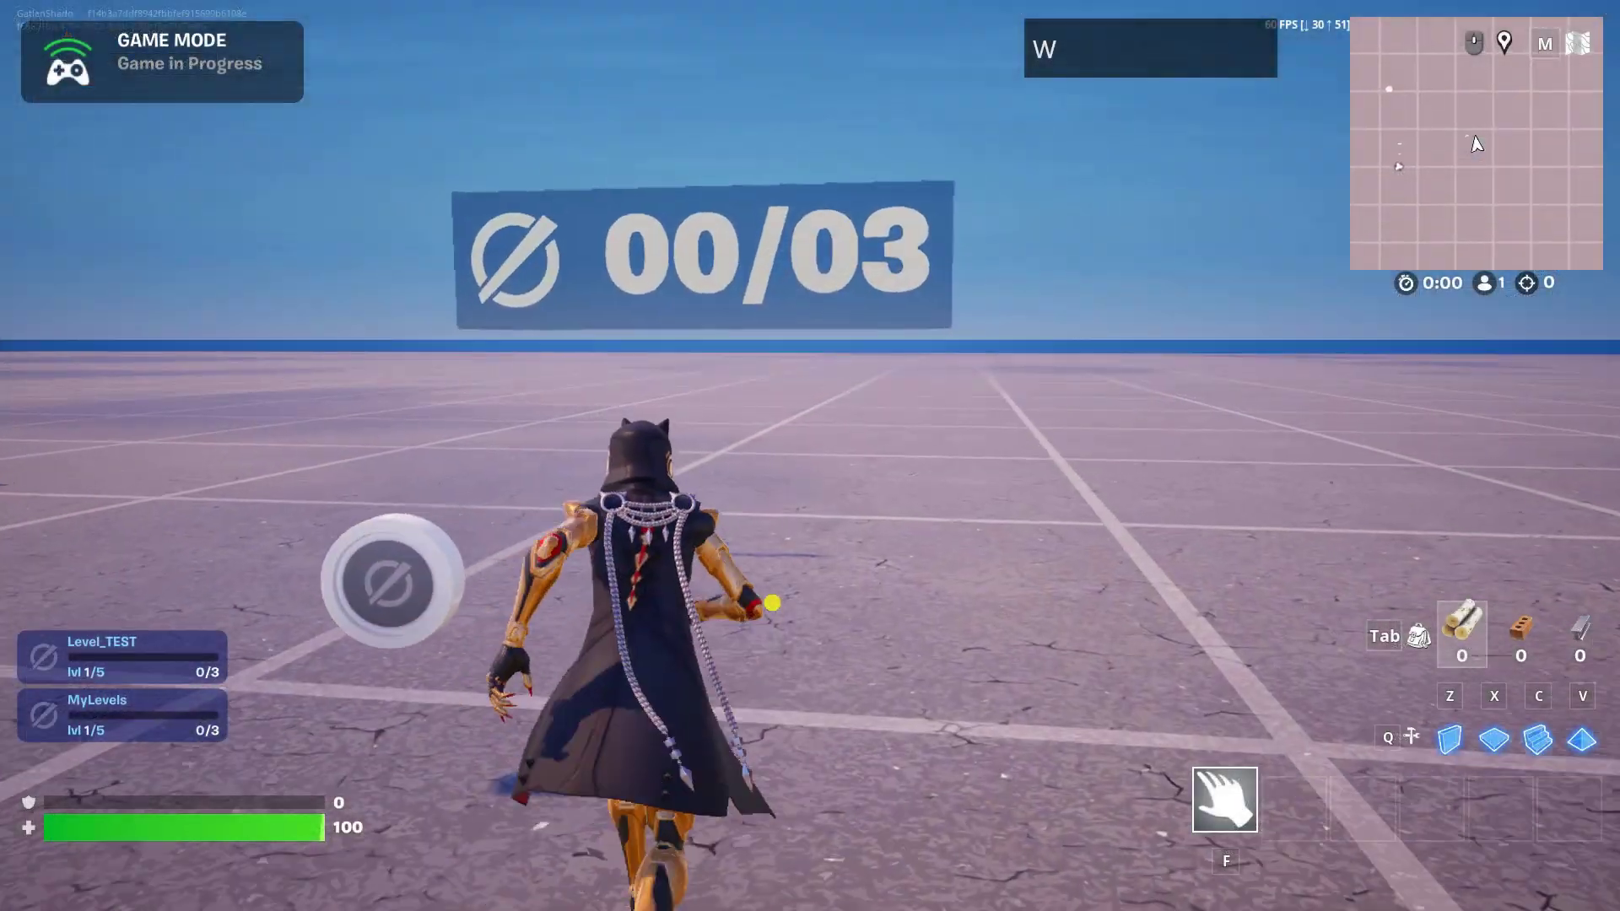
key("w+a")
key("d")
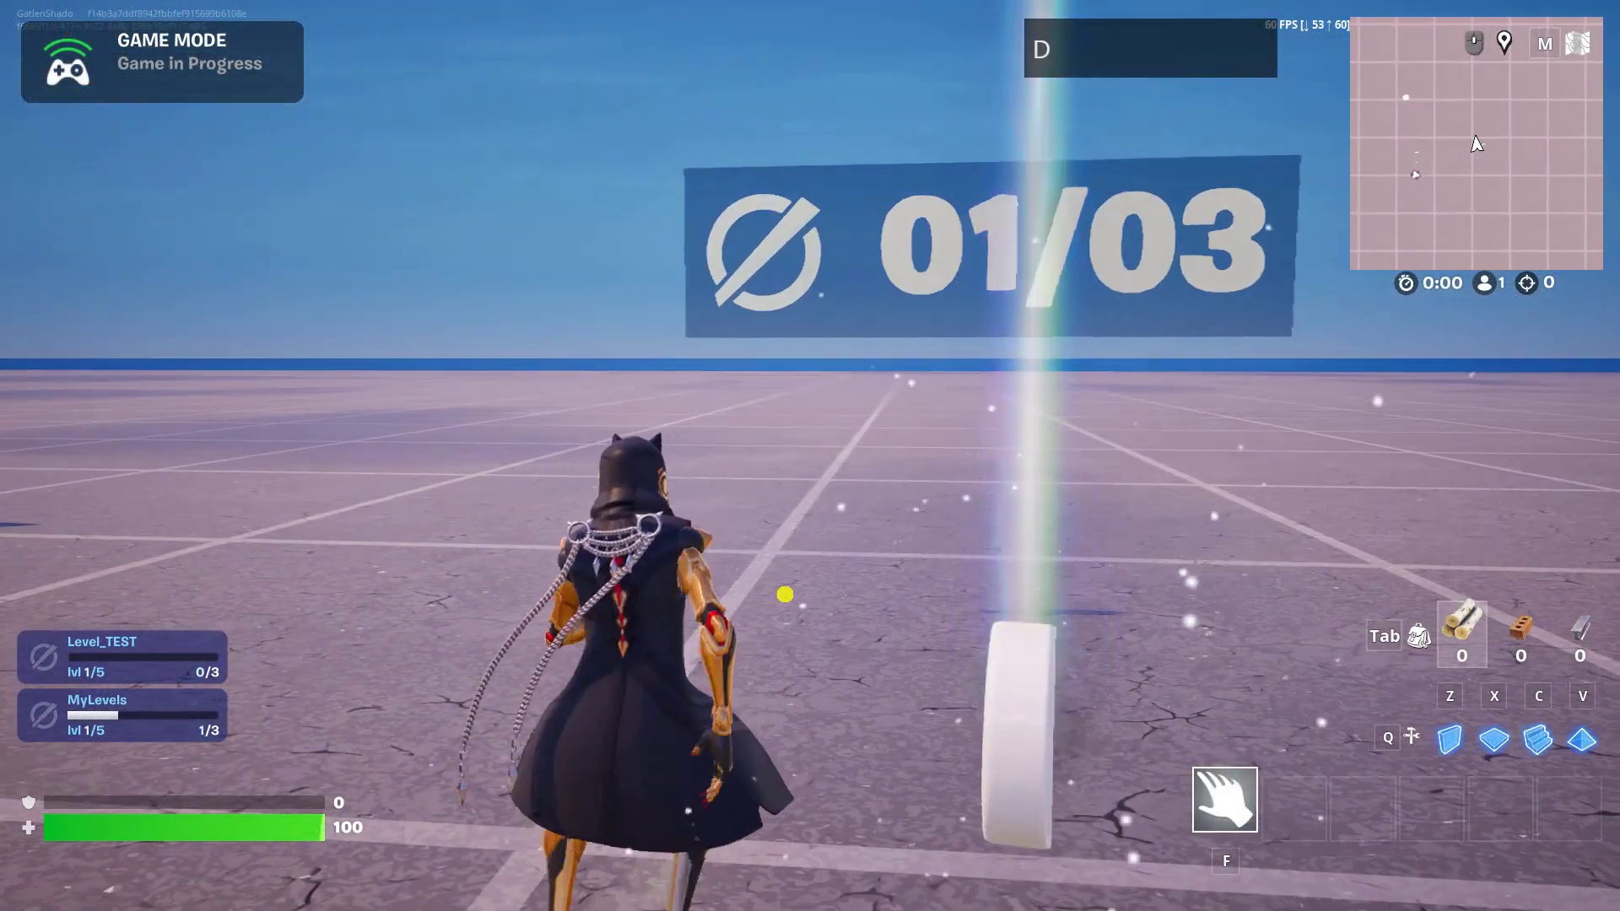
key("d+a")
key("a+d")
key("d")
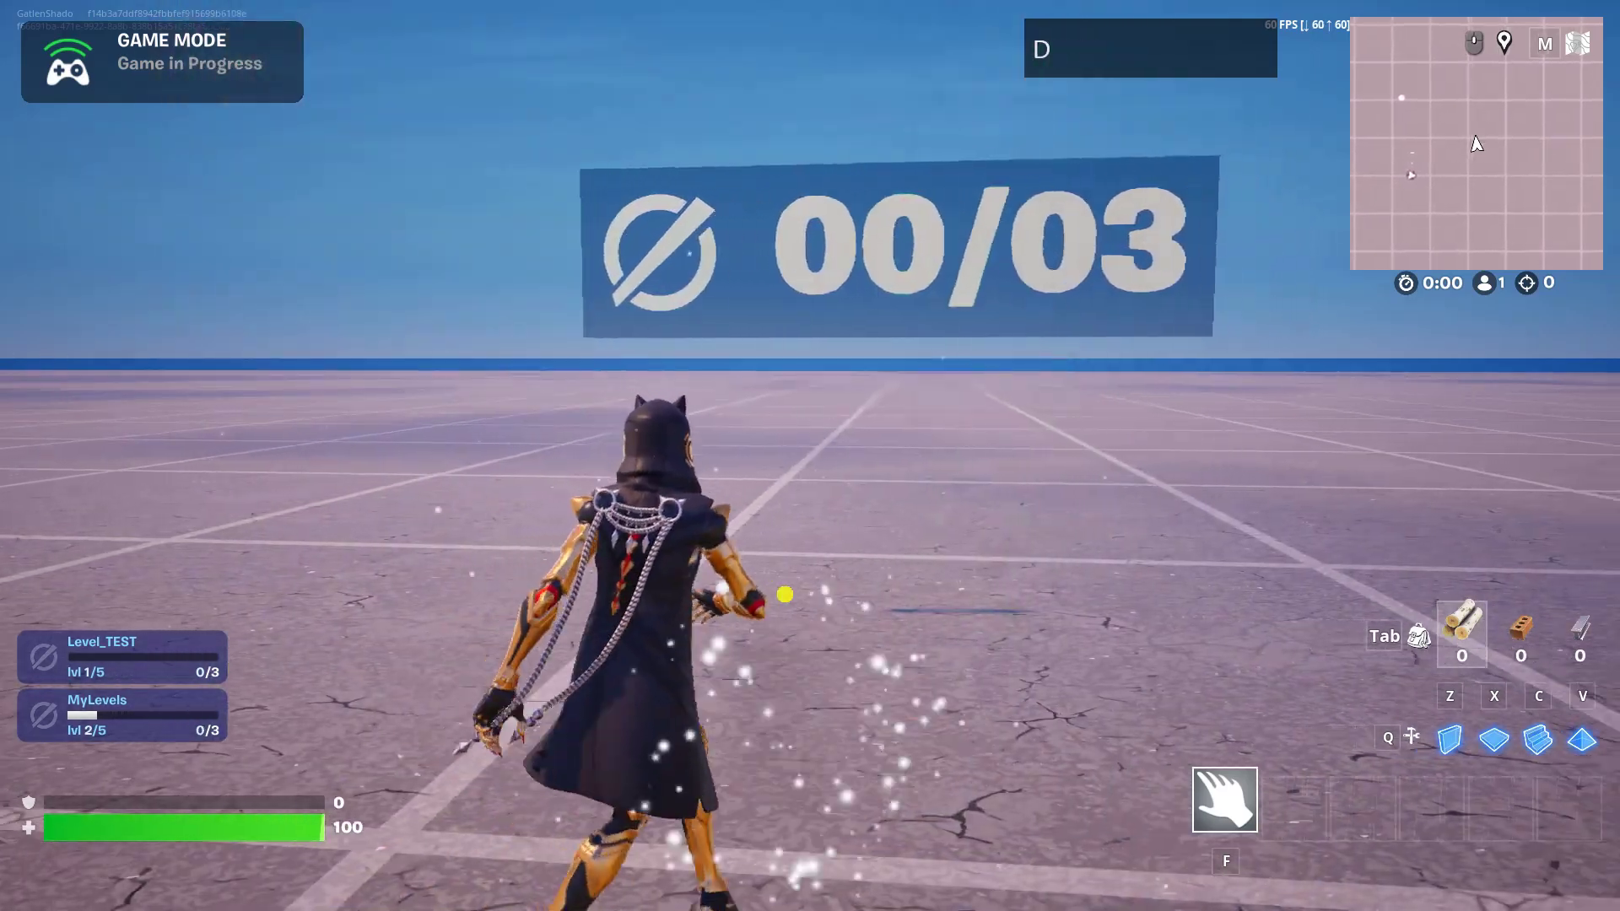
key("d+a")
key("a")
key("a+d")
key("d")
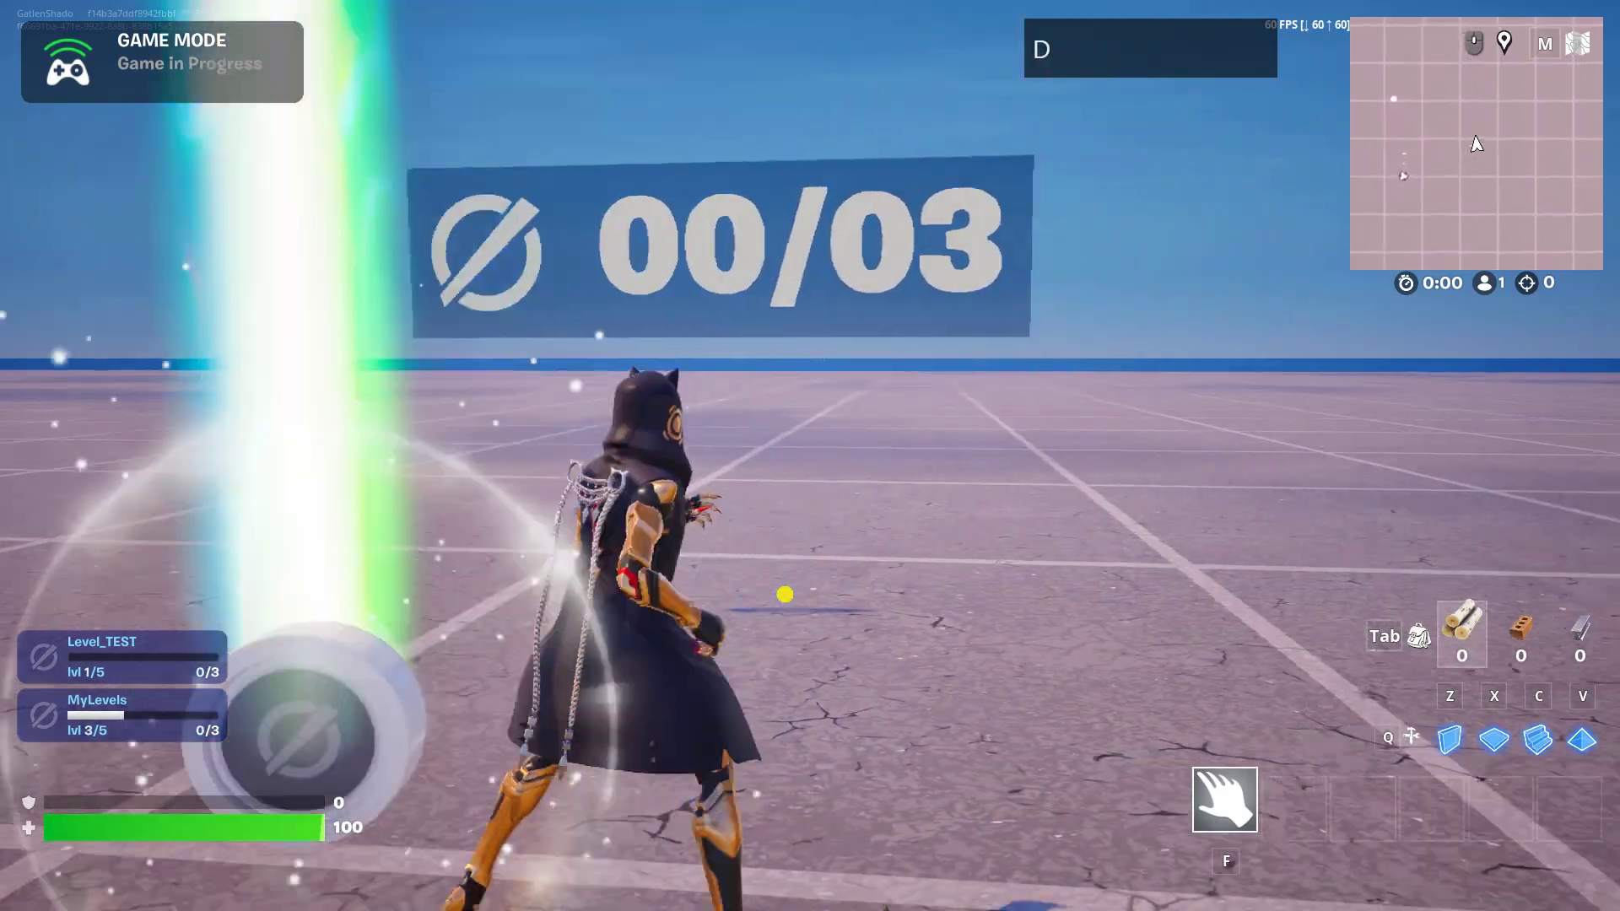
key("a")
key("d")
key("a")
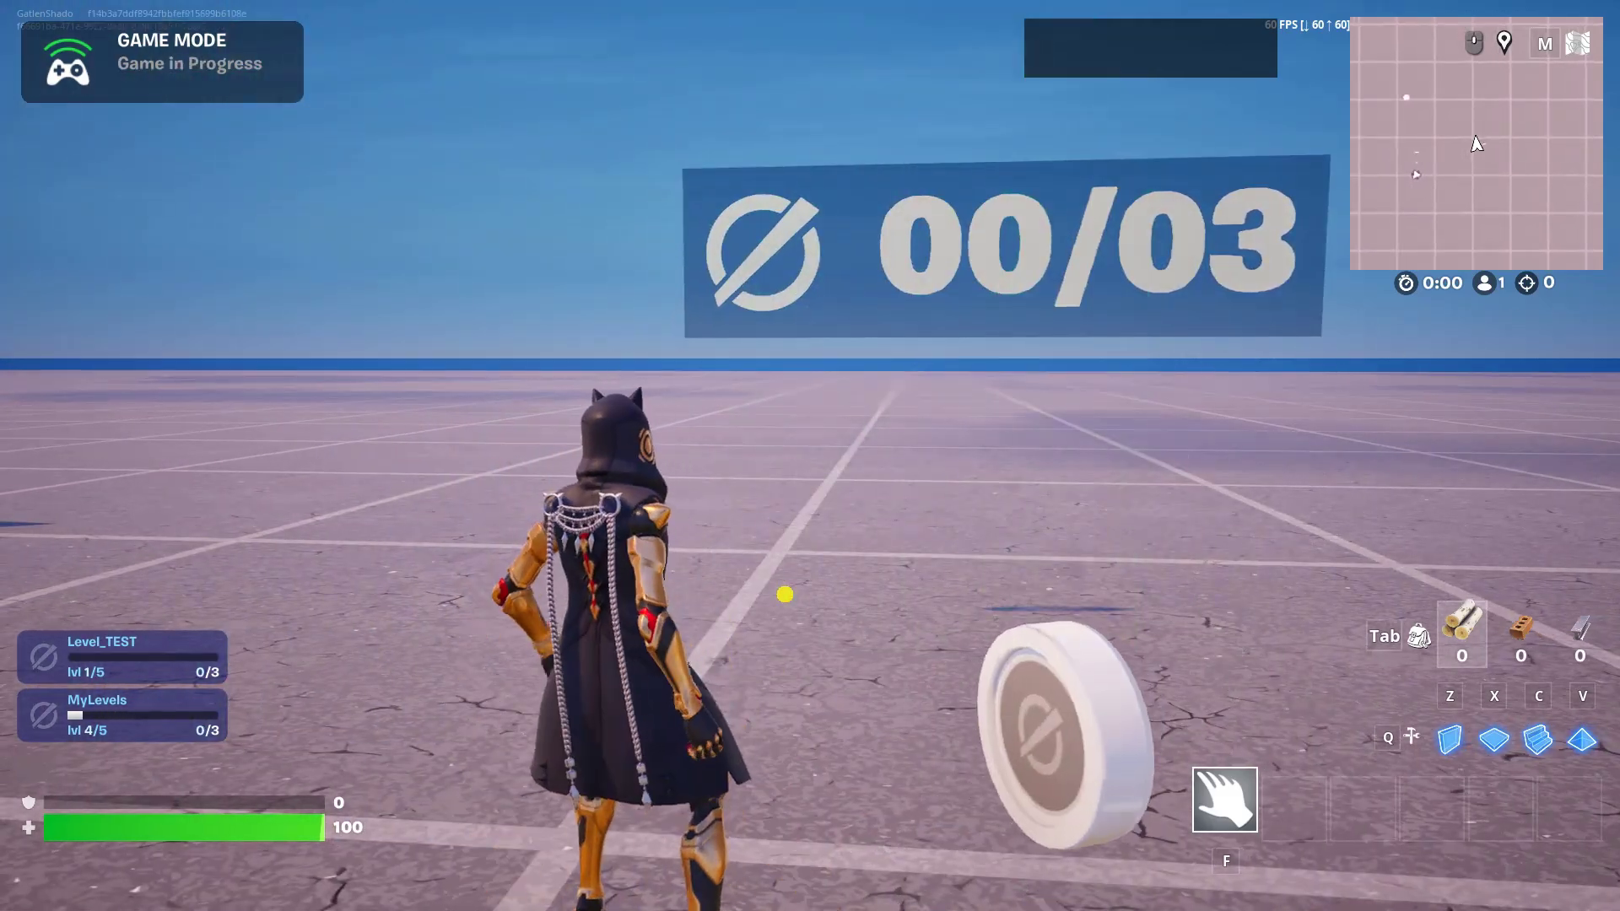
key("d")
key("a")
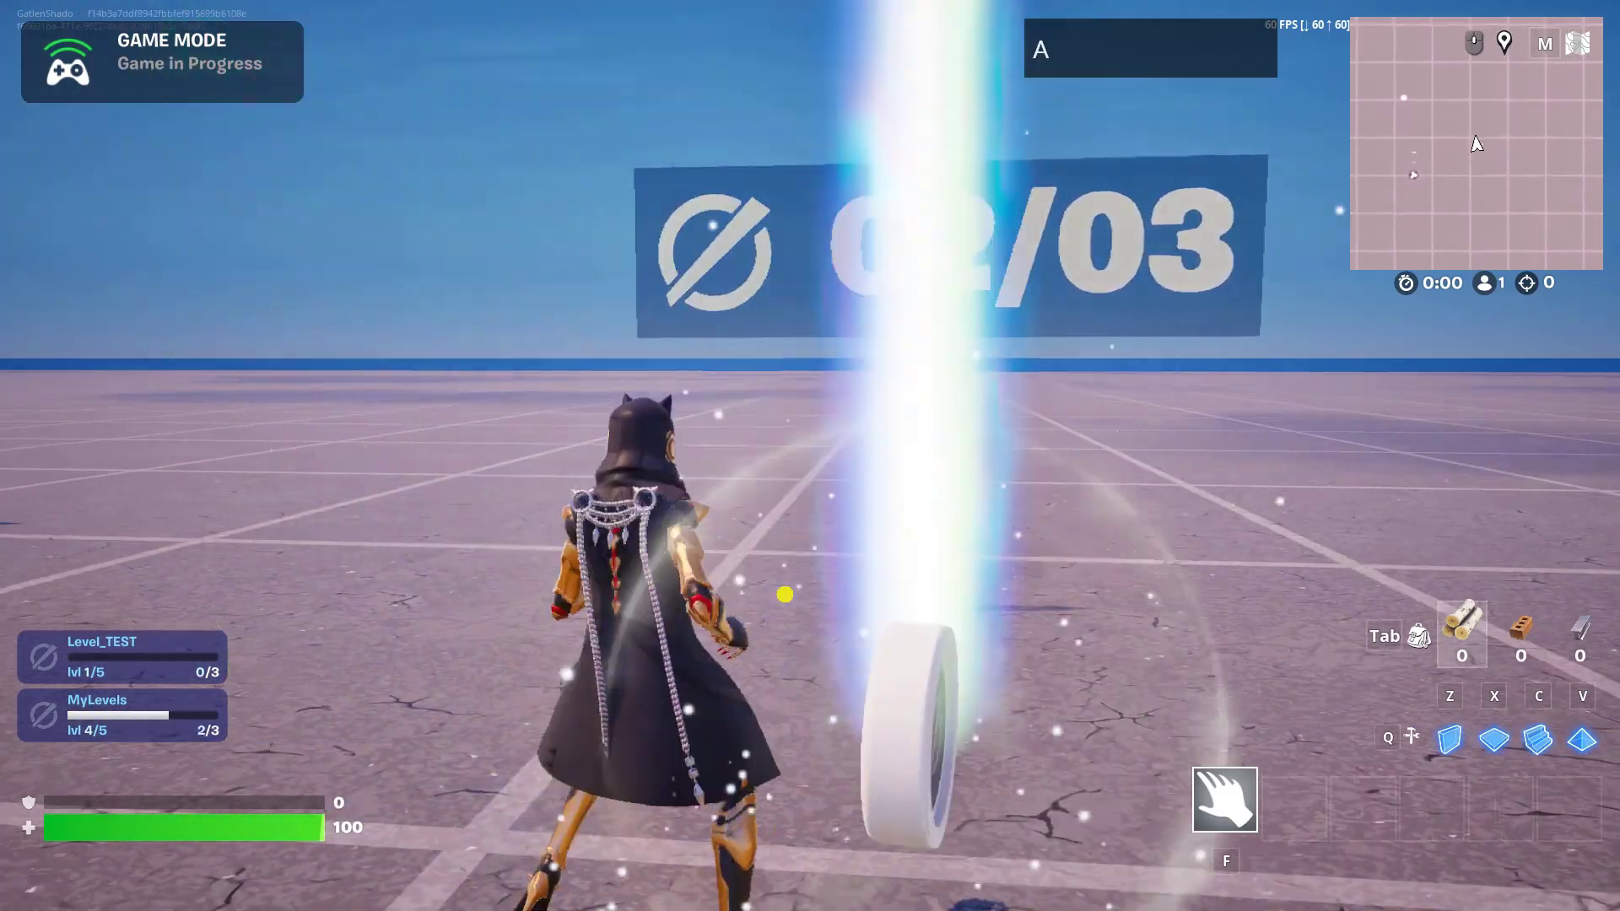
key("d")
key("a")
key("d")
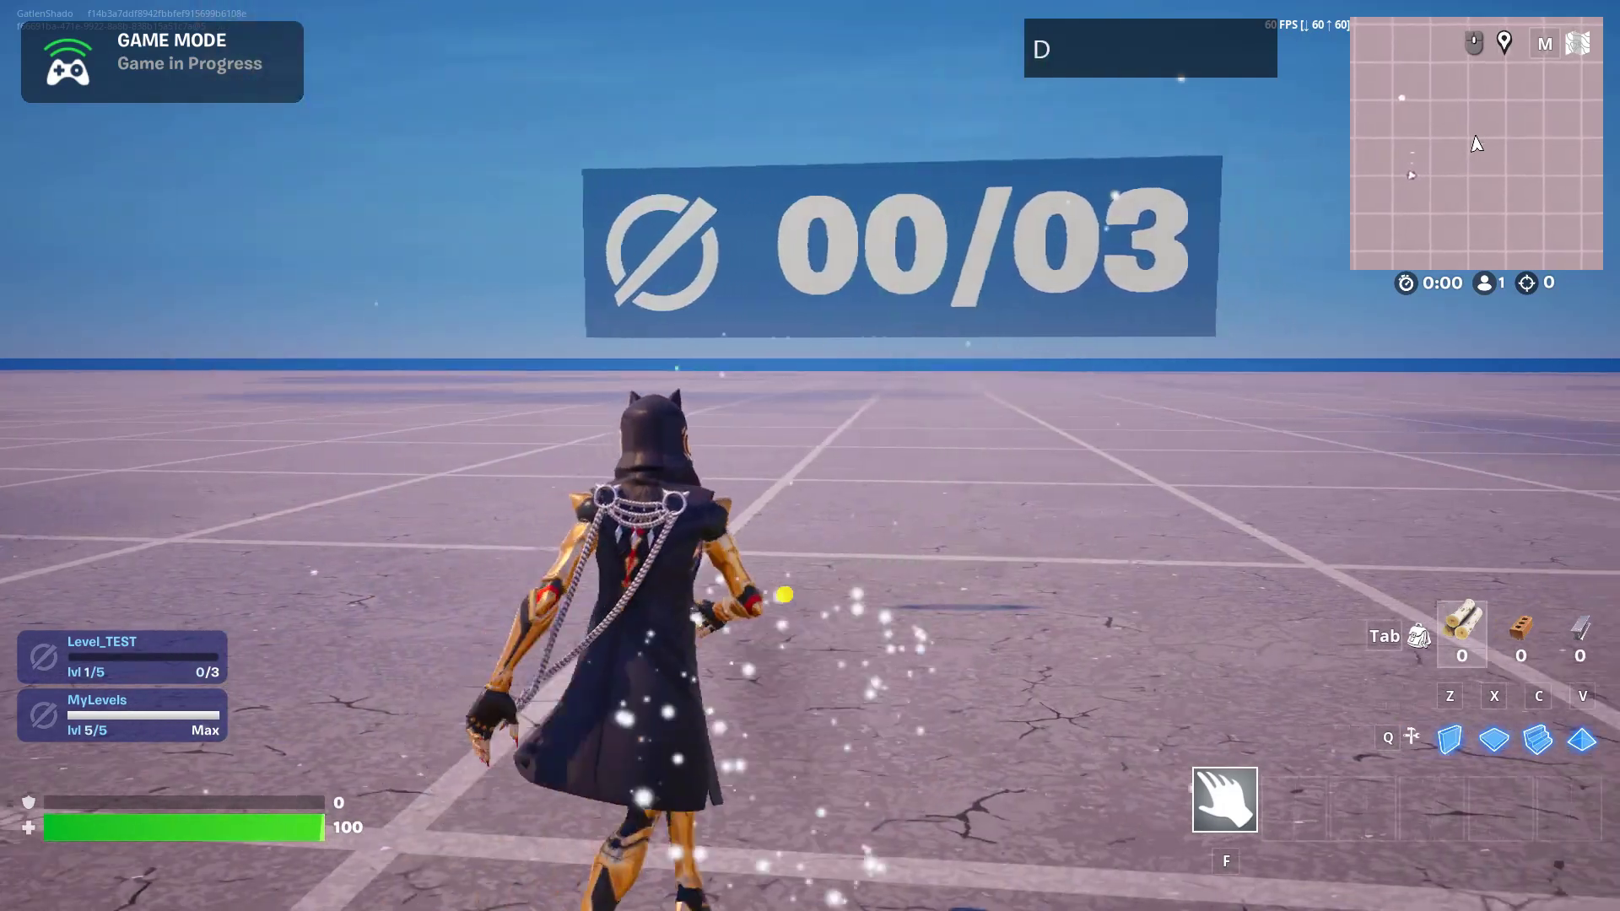
key("s")
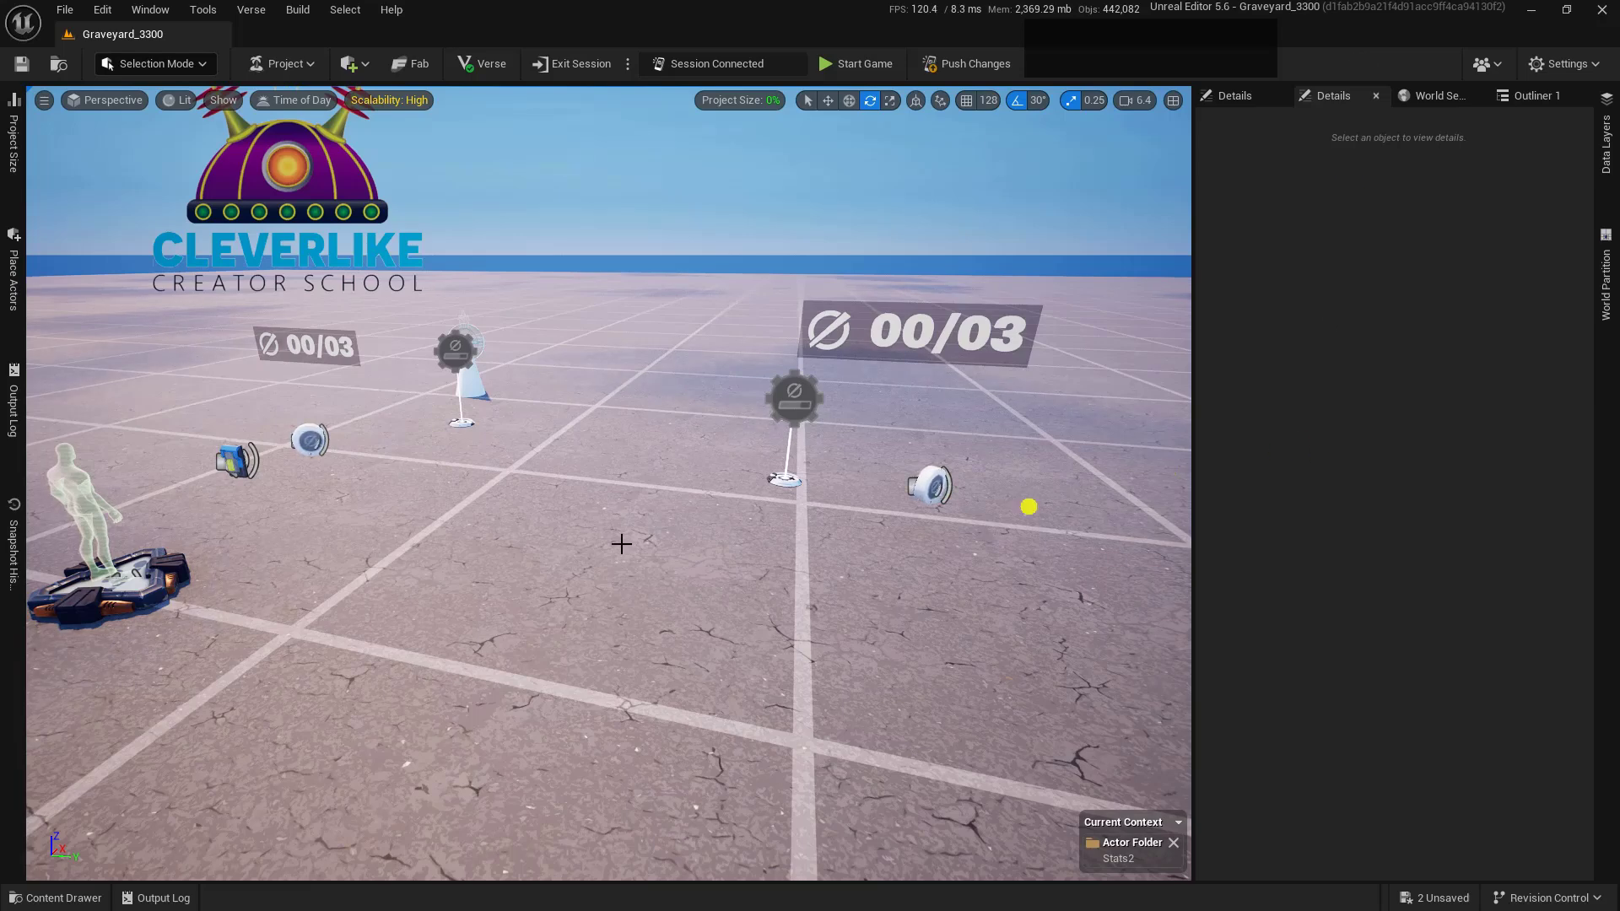
Add a Button device in front of the MyLevels Stat Creator, rotated about 180°
left_click(56, 898)
left_click_drag(277, 770, 329, 561)
key("e")
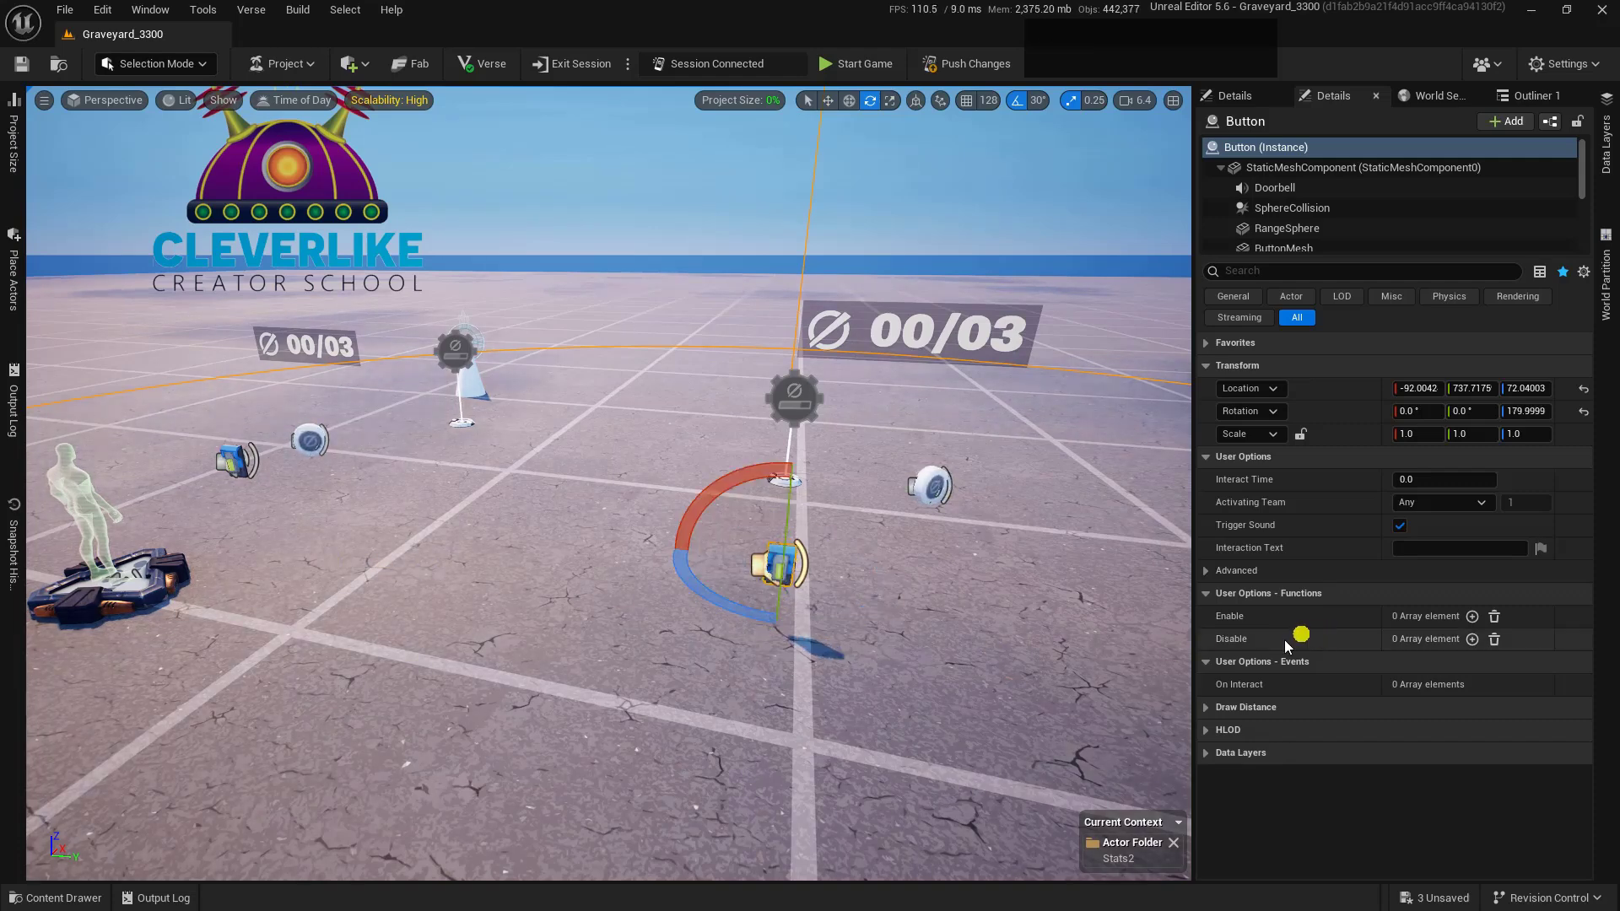
key("alt")
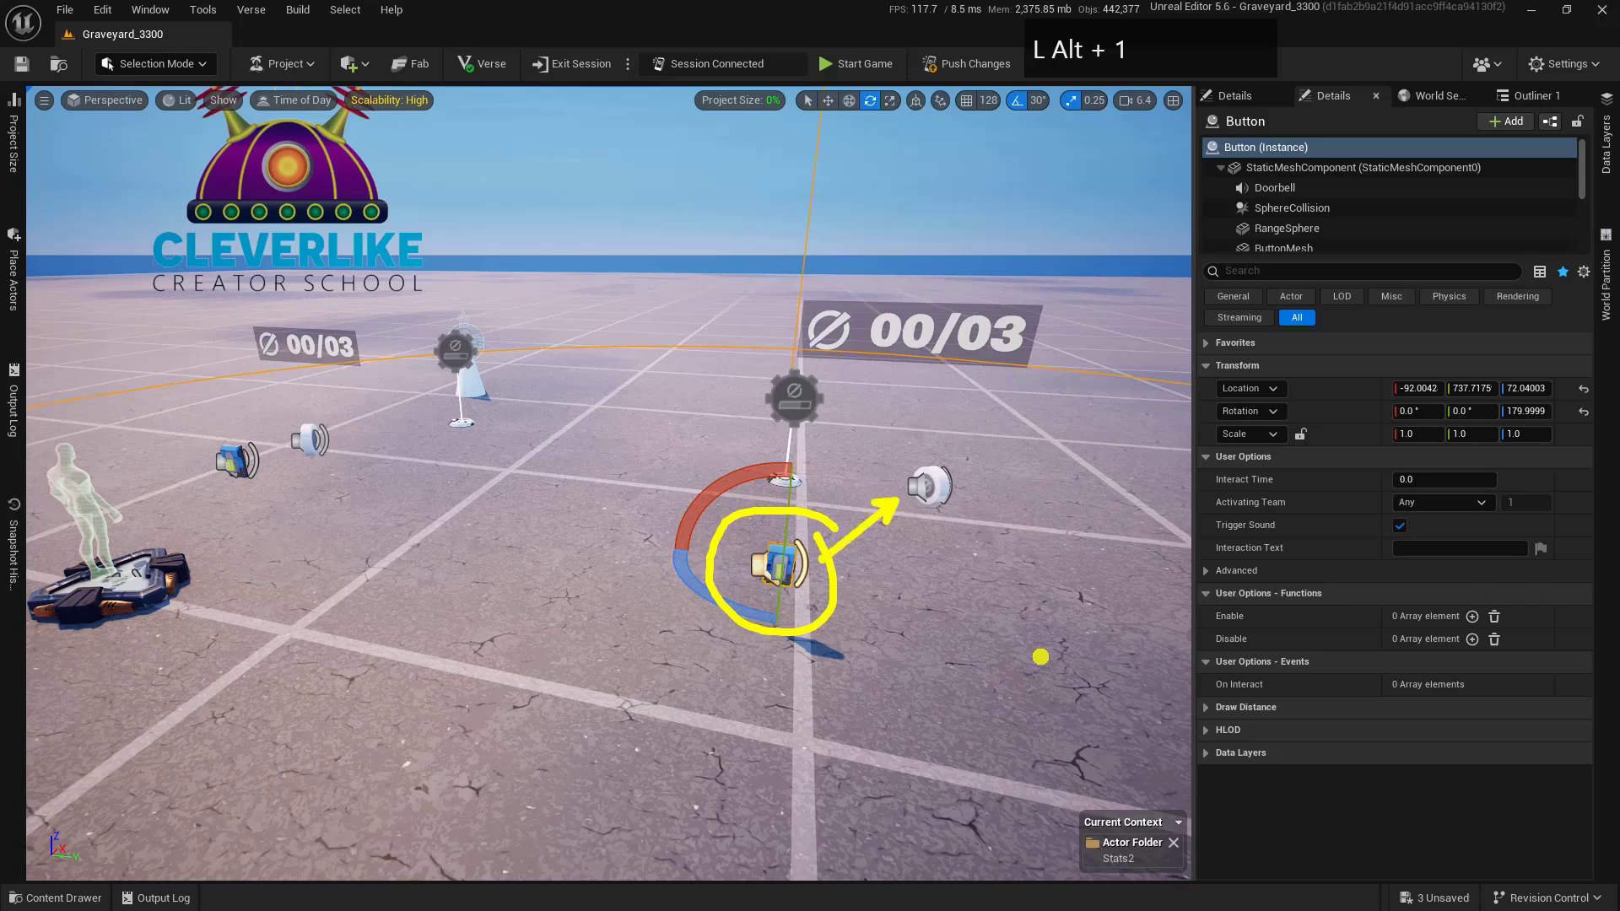
Examine the settings and the FX component of the MyLevels Stat Powerup beside the new Button
key("Escape")
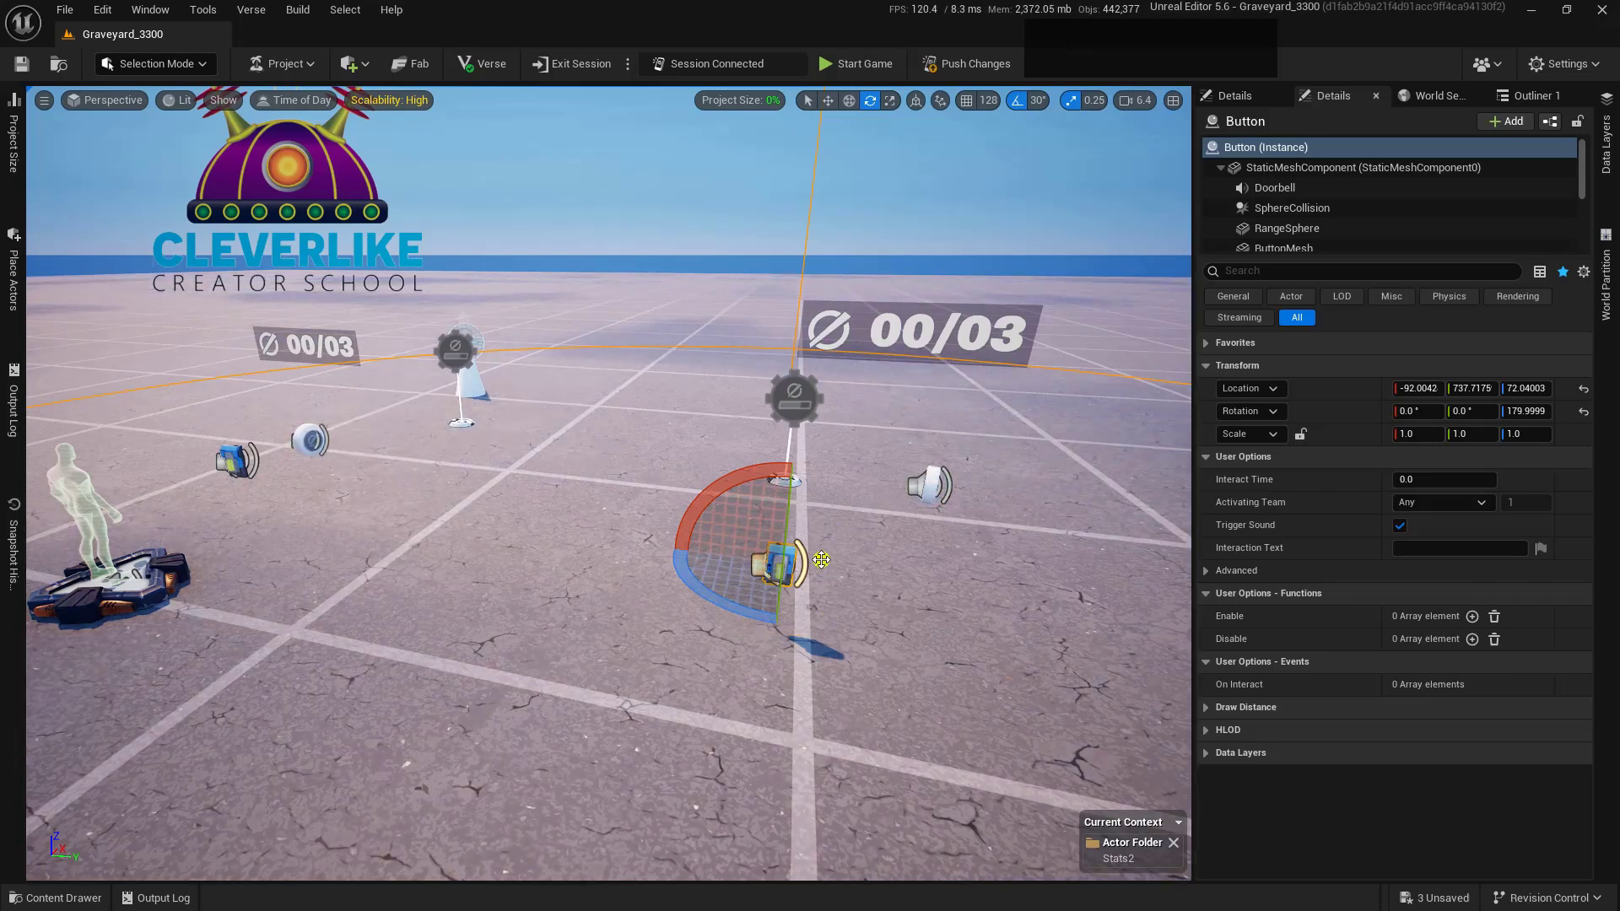
left_click(932, 484)
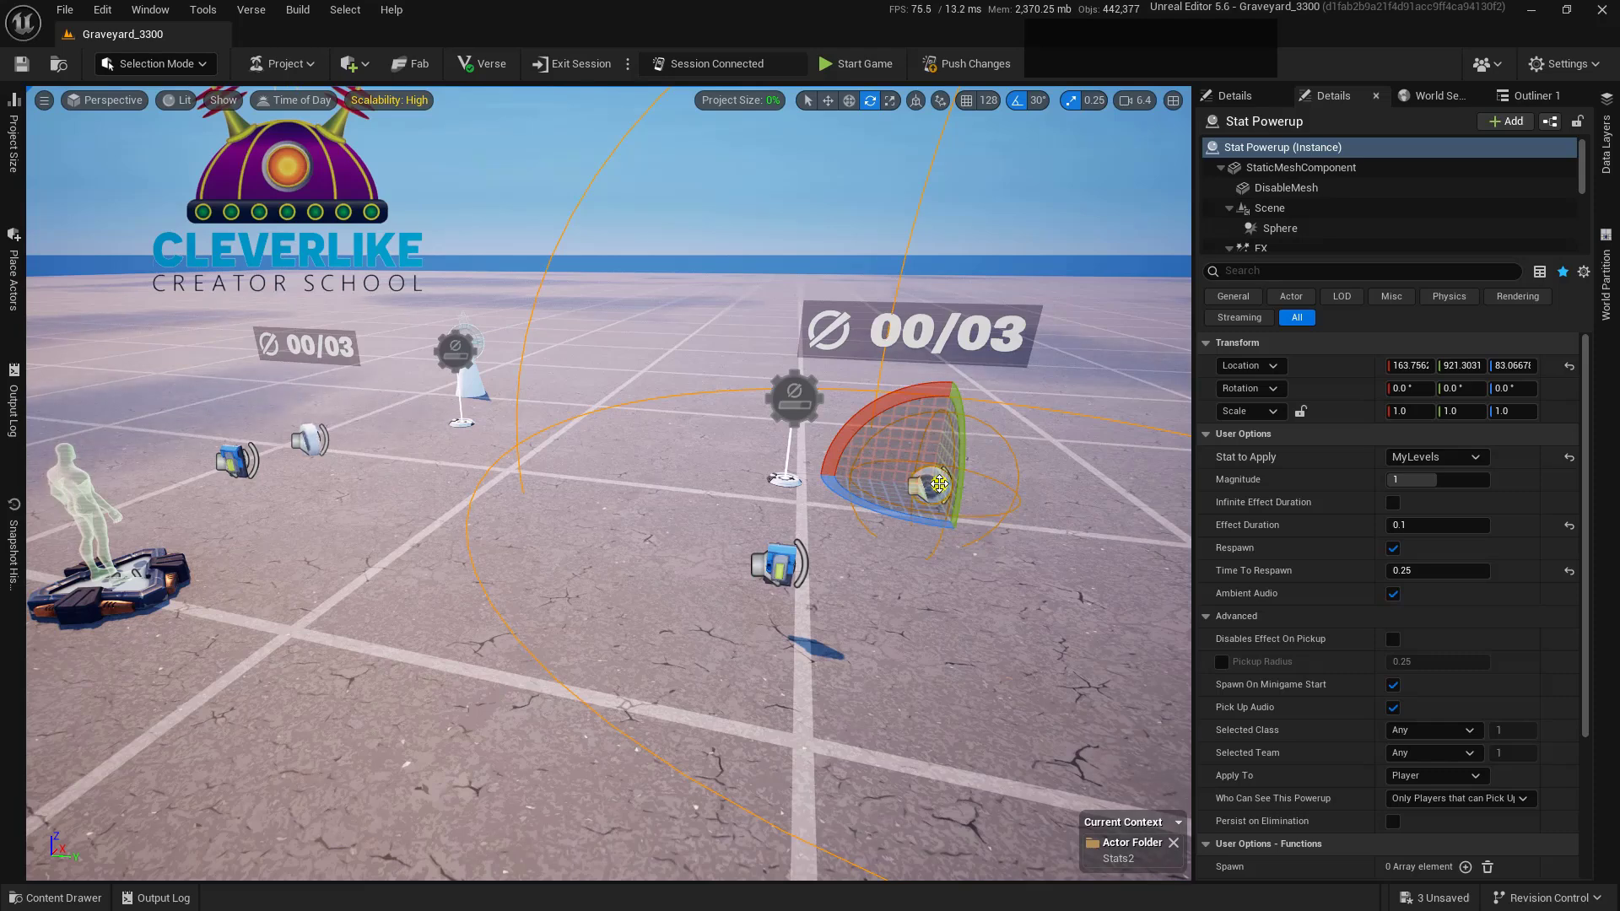
scroll(1282, 202, "down", 2)
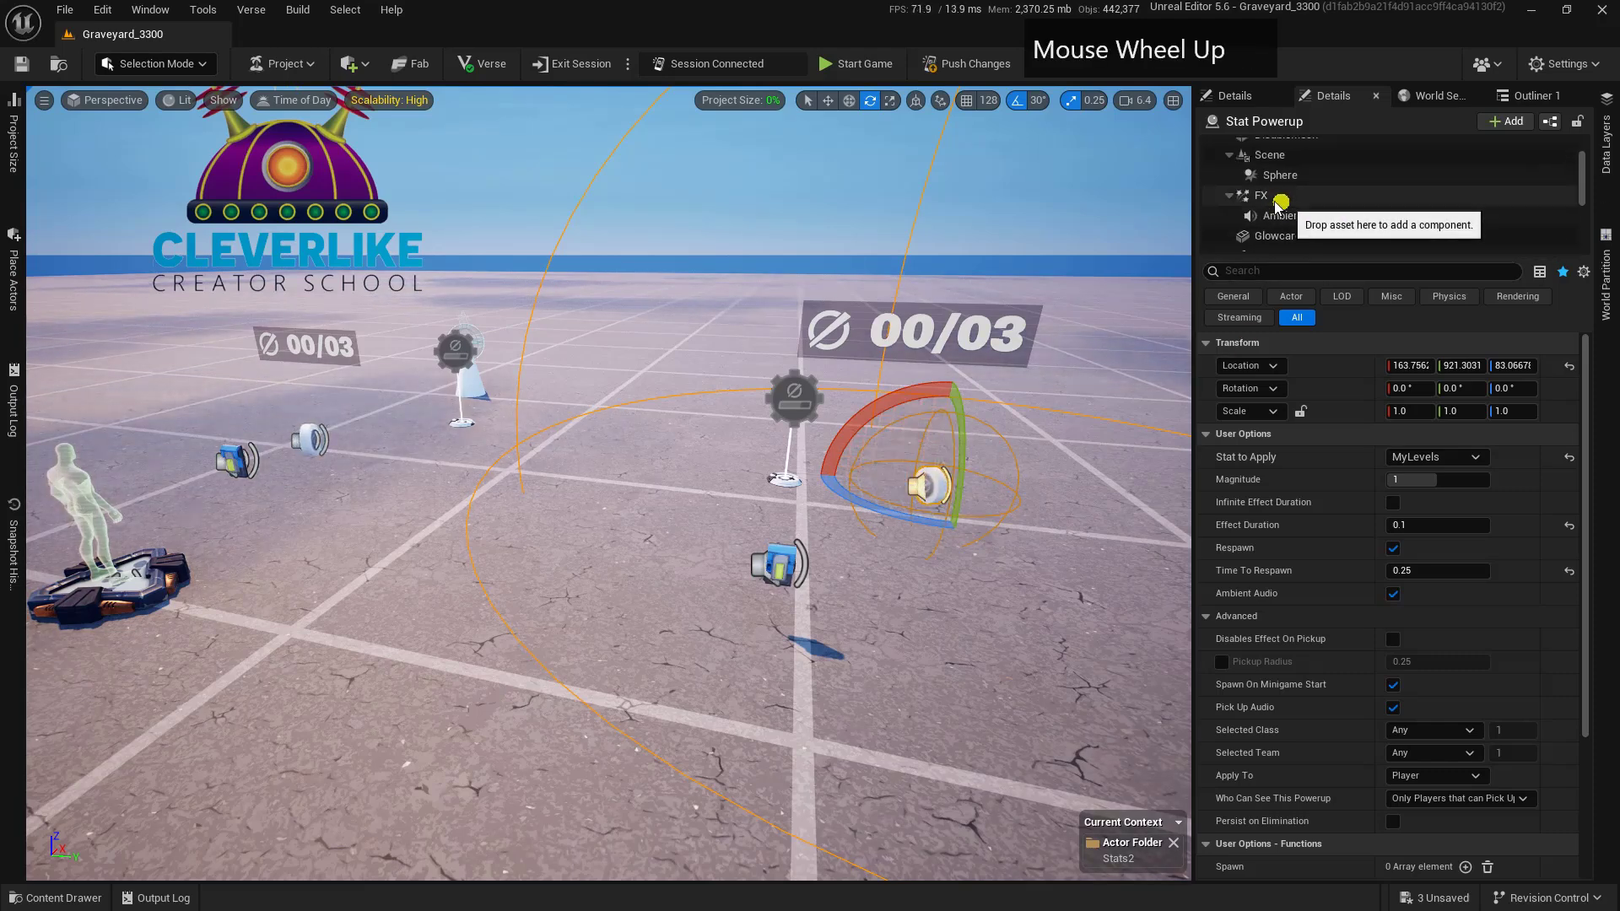
left_click(1265, 196)
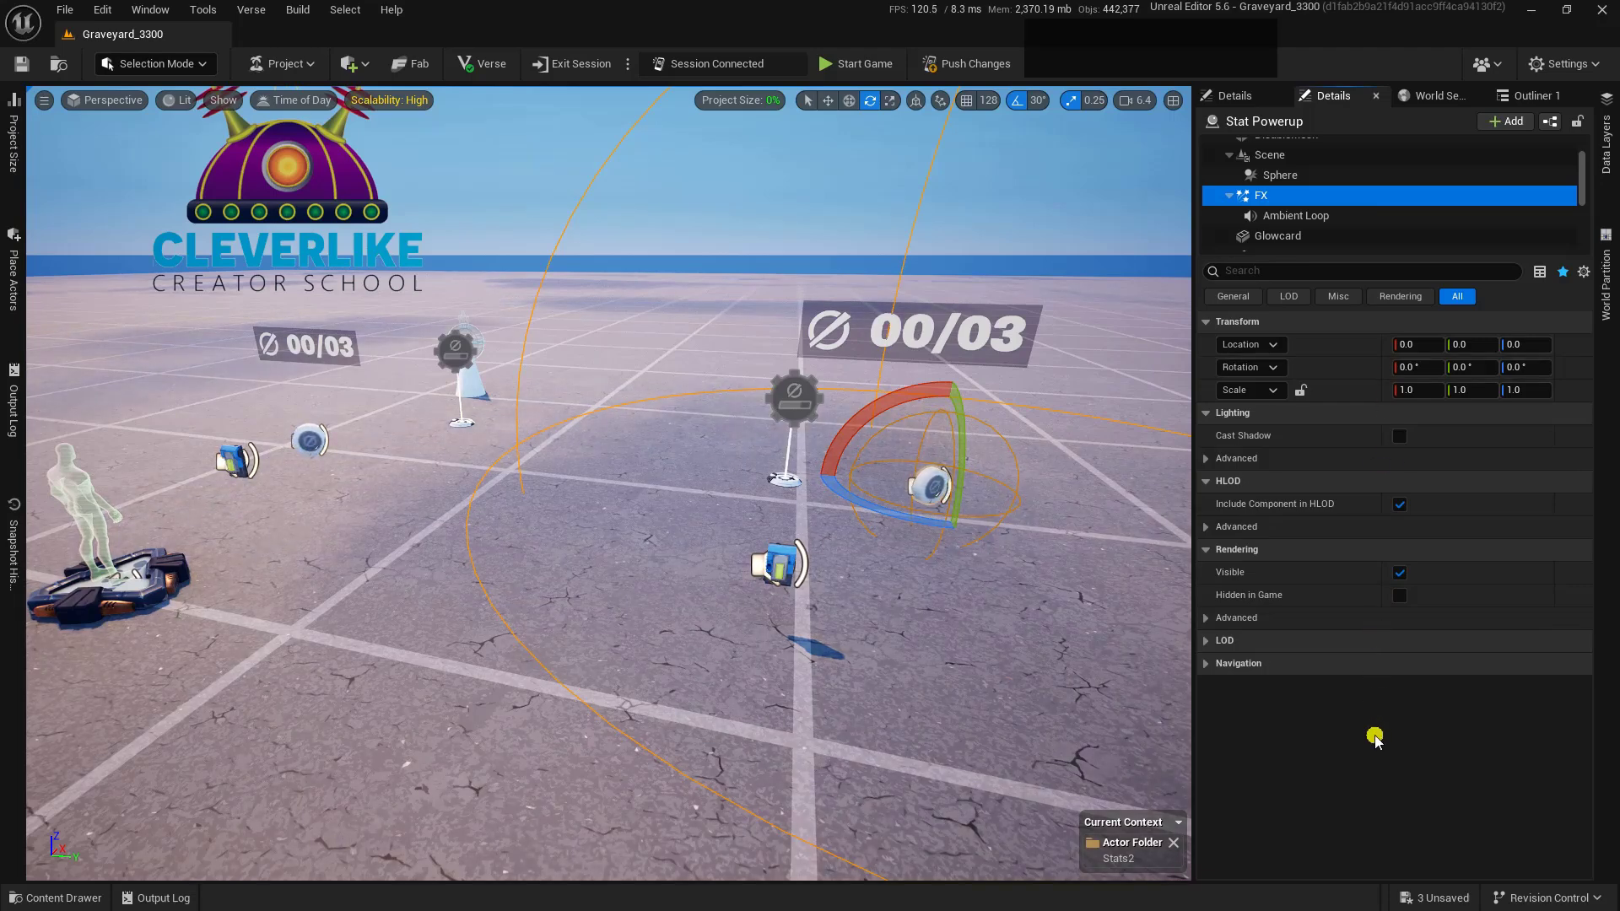
key("alt+1")
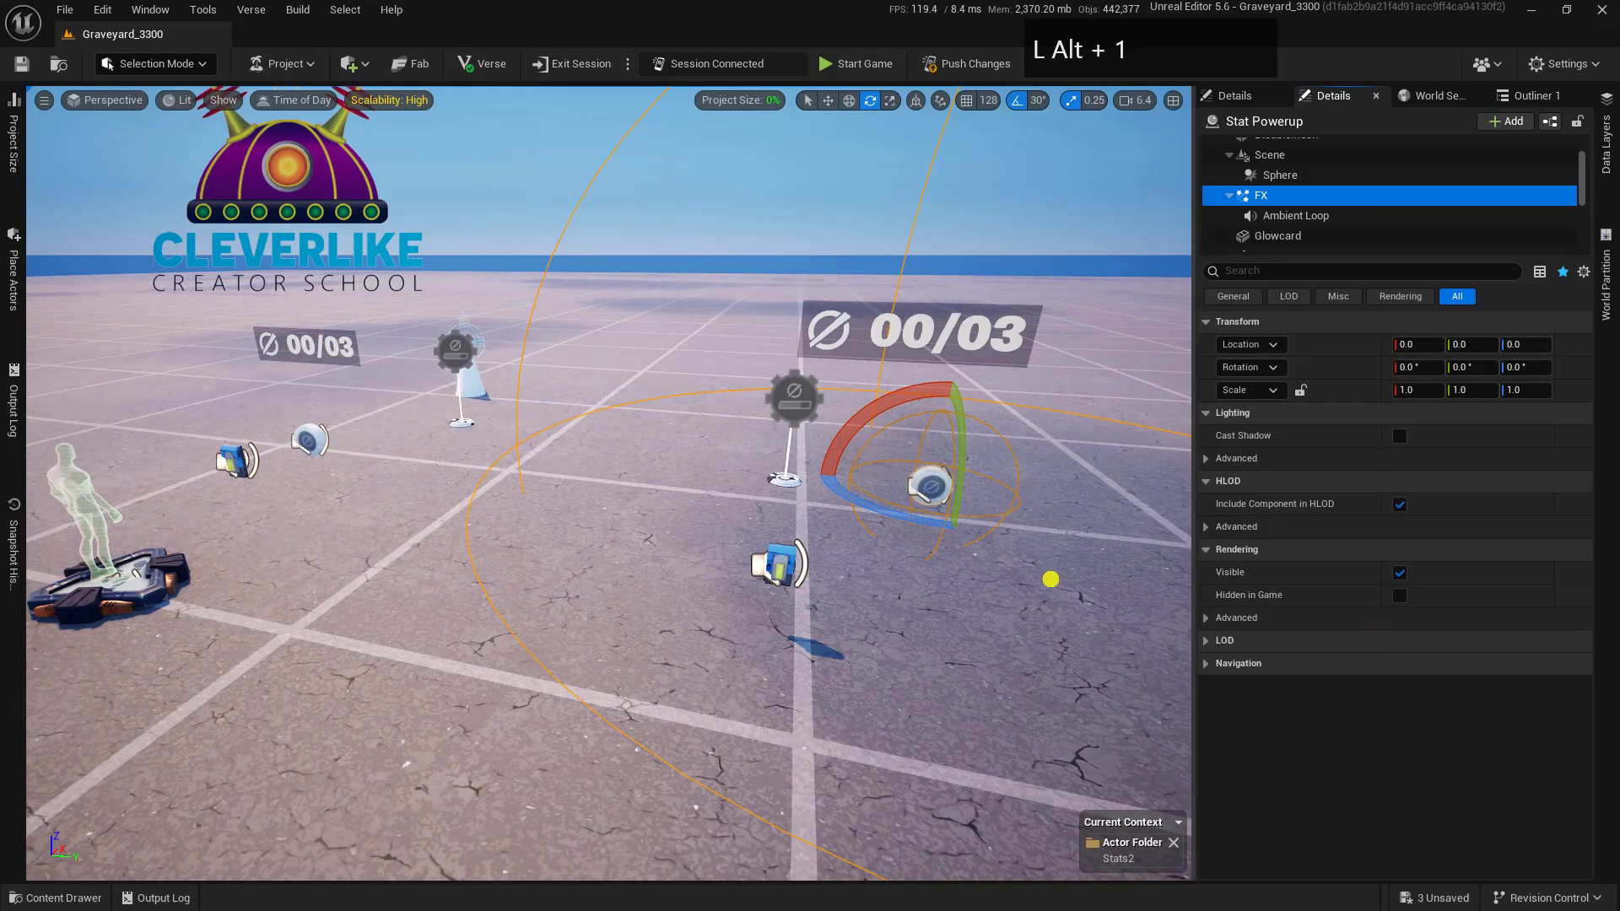
left_click_drag(919, 660, 933, 567)
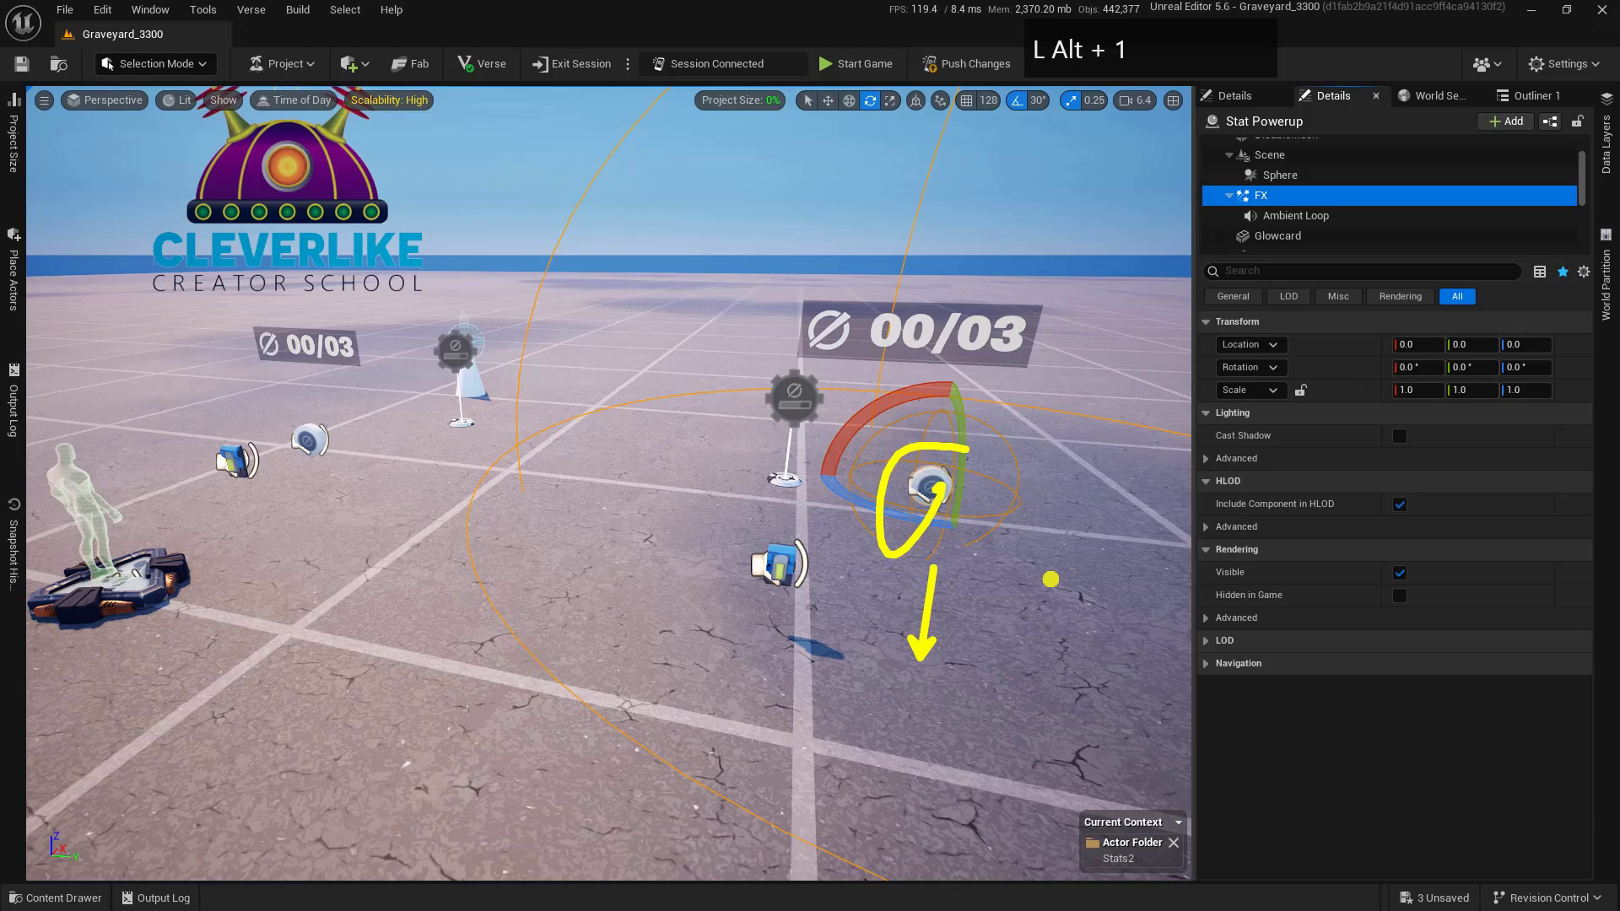
key("Escape")
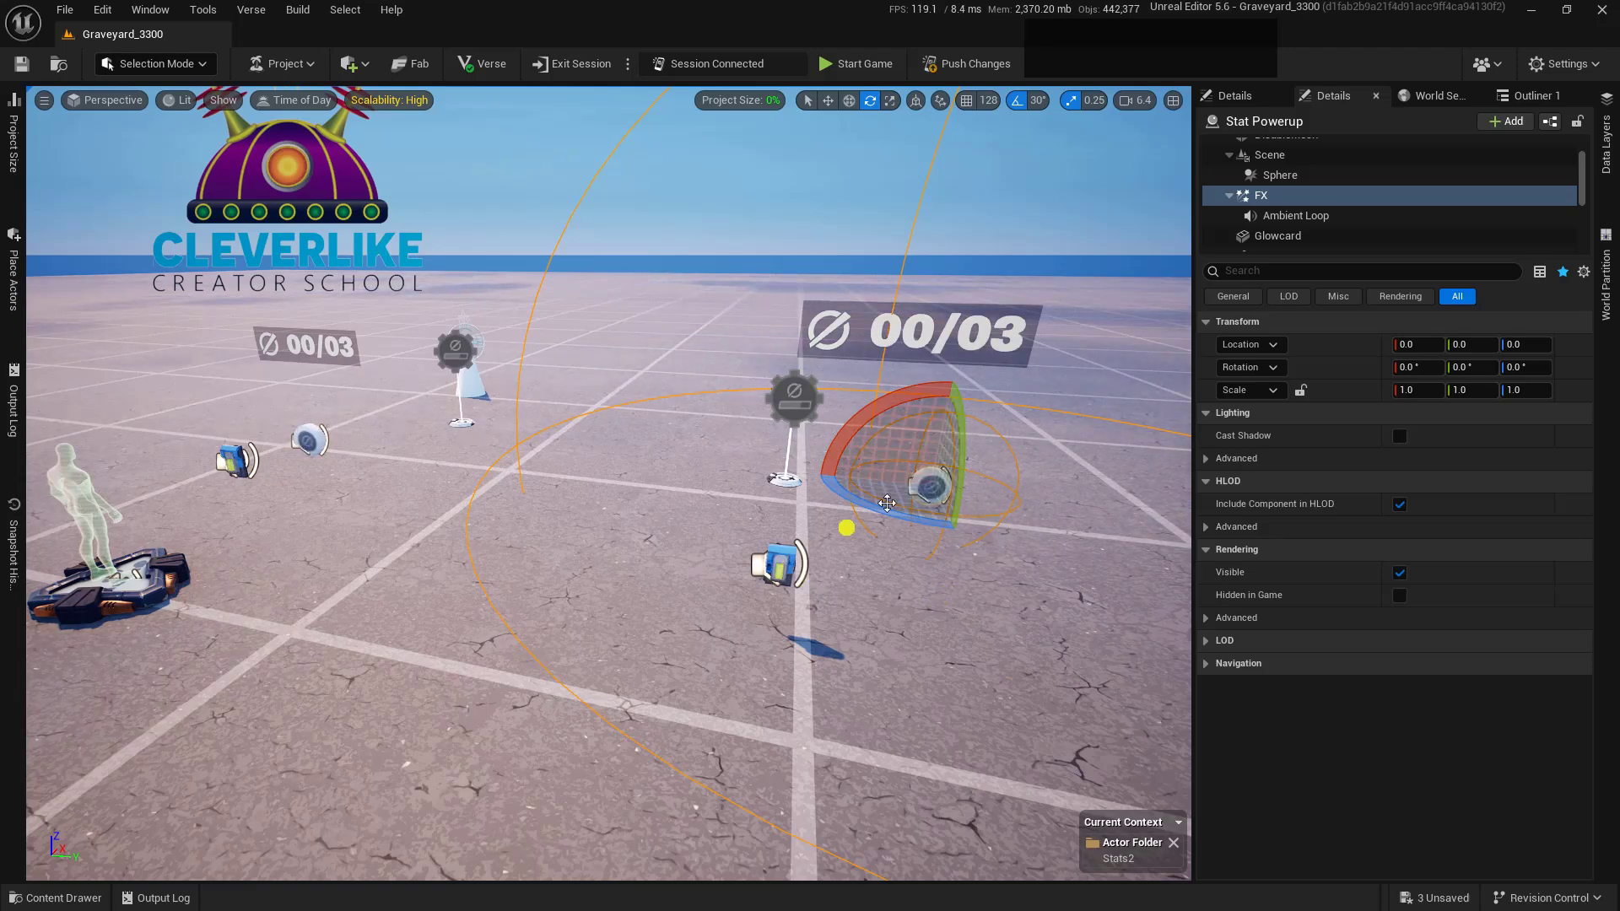
left_click(919, 488)
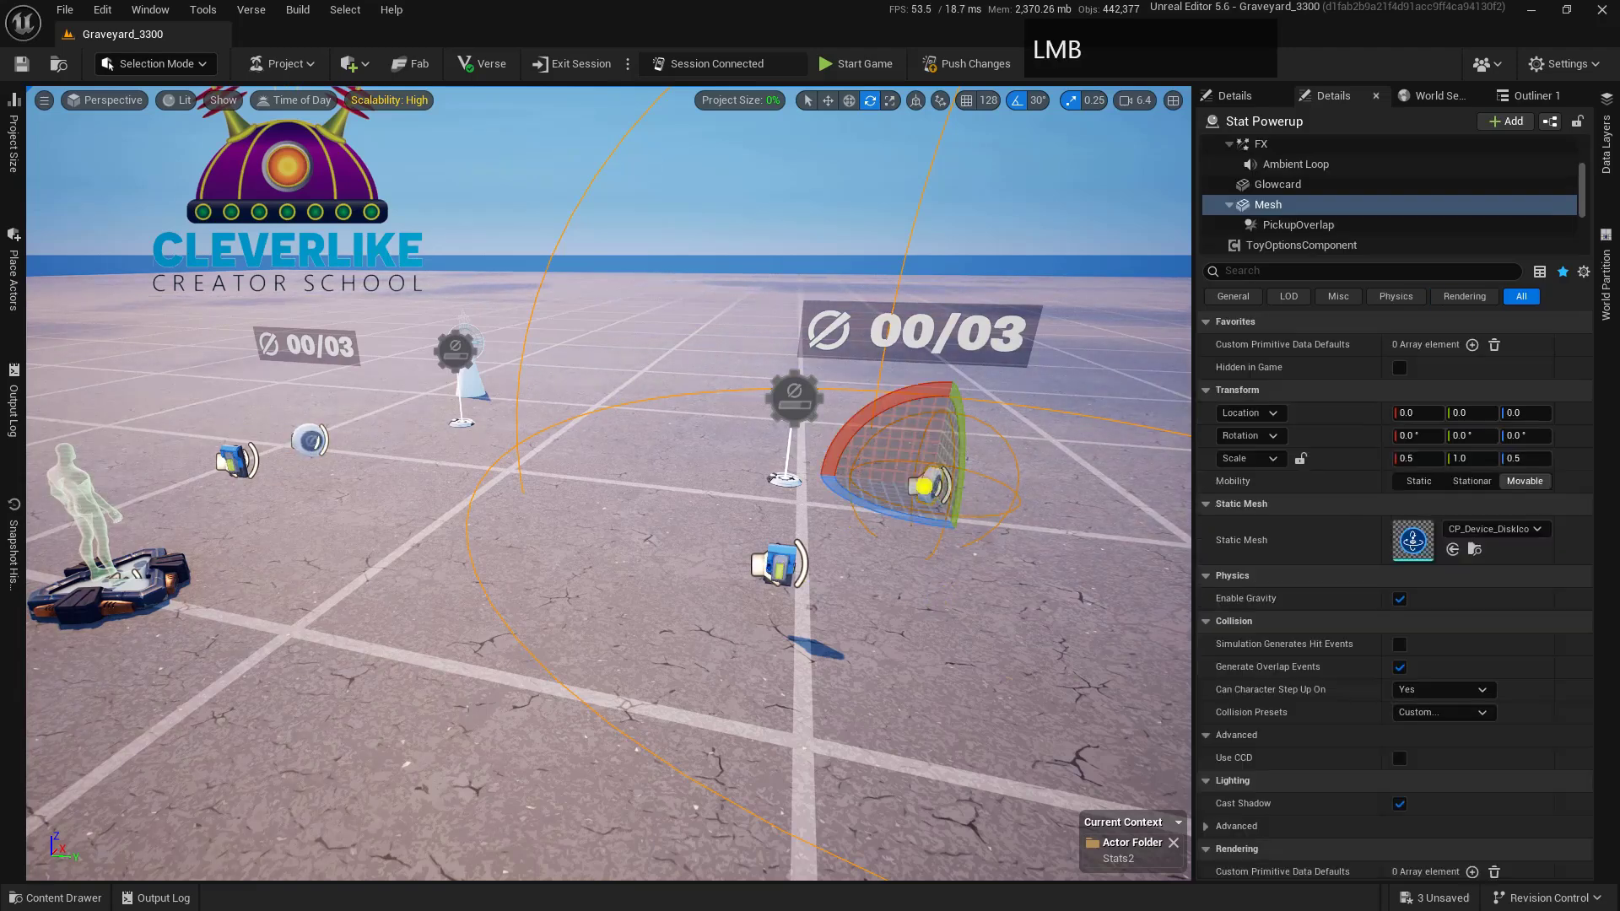
Compare the new Button's user options and events with the MyLevels Stat Powerup's stat and magnitude settings
left_click(777, 565)
key("alt+1")
left_click_drag(814, 513, 825, 533)
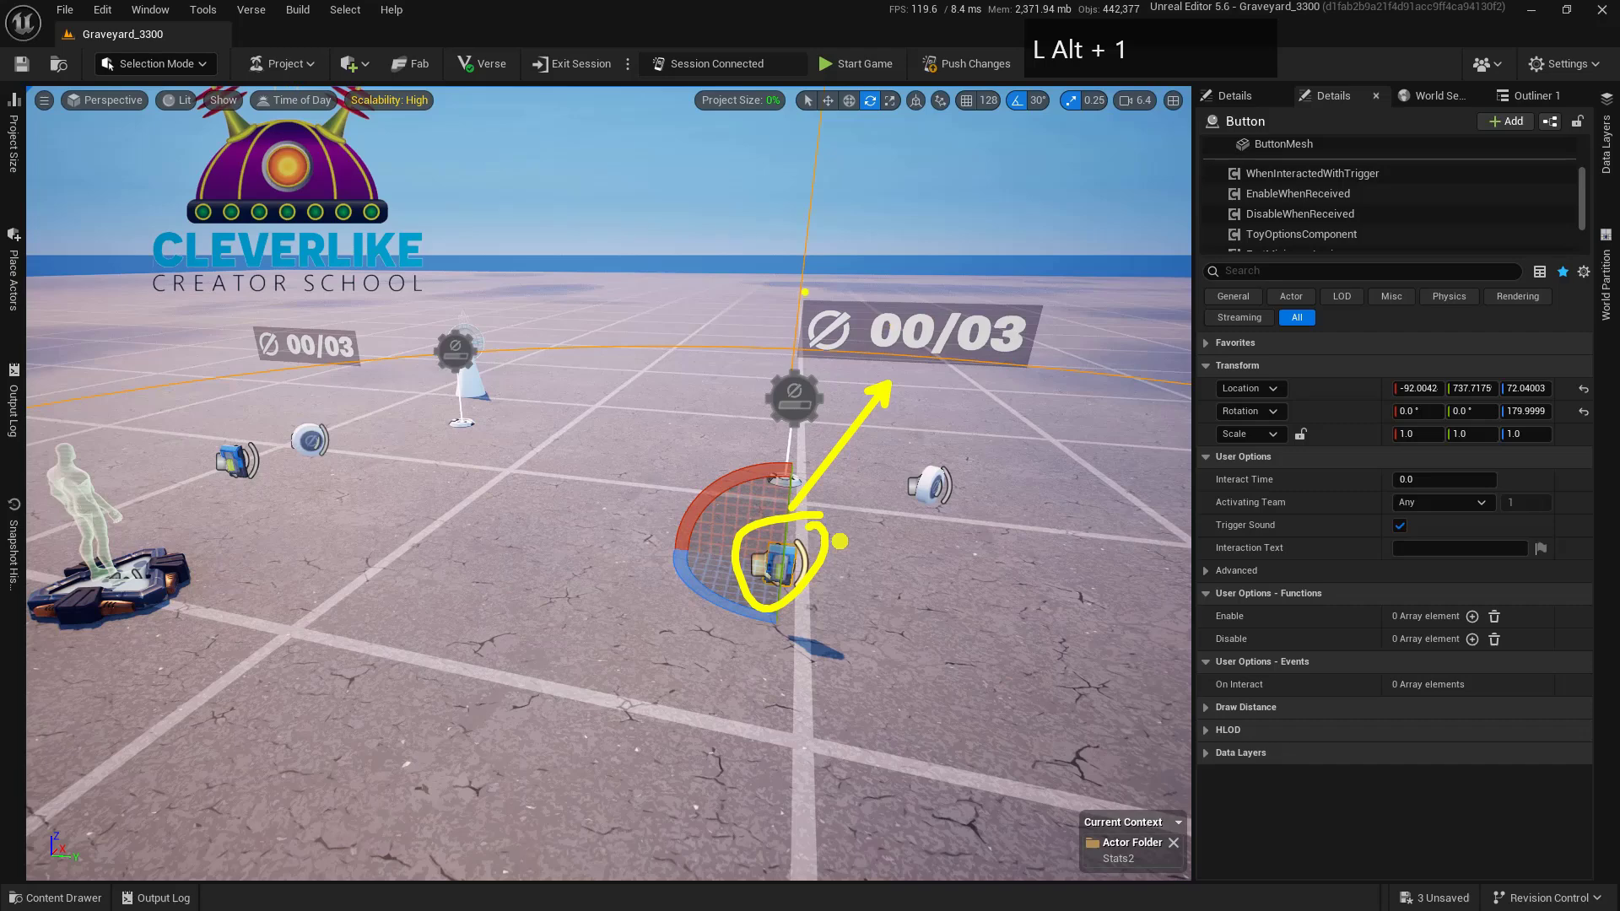
left_click_drag(963, 441, 996, 532)
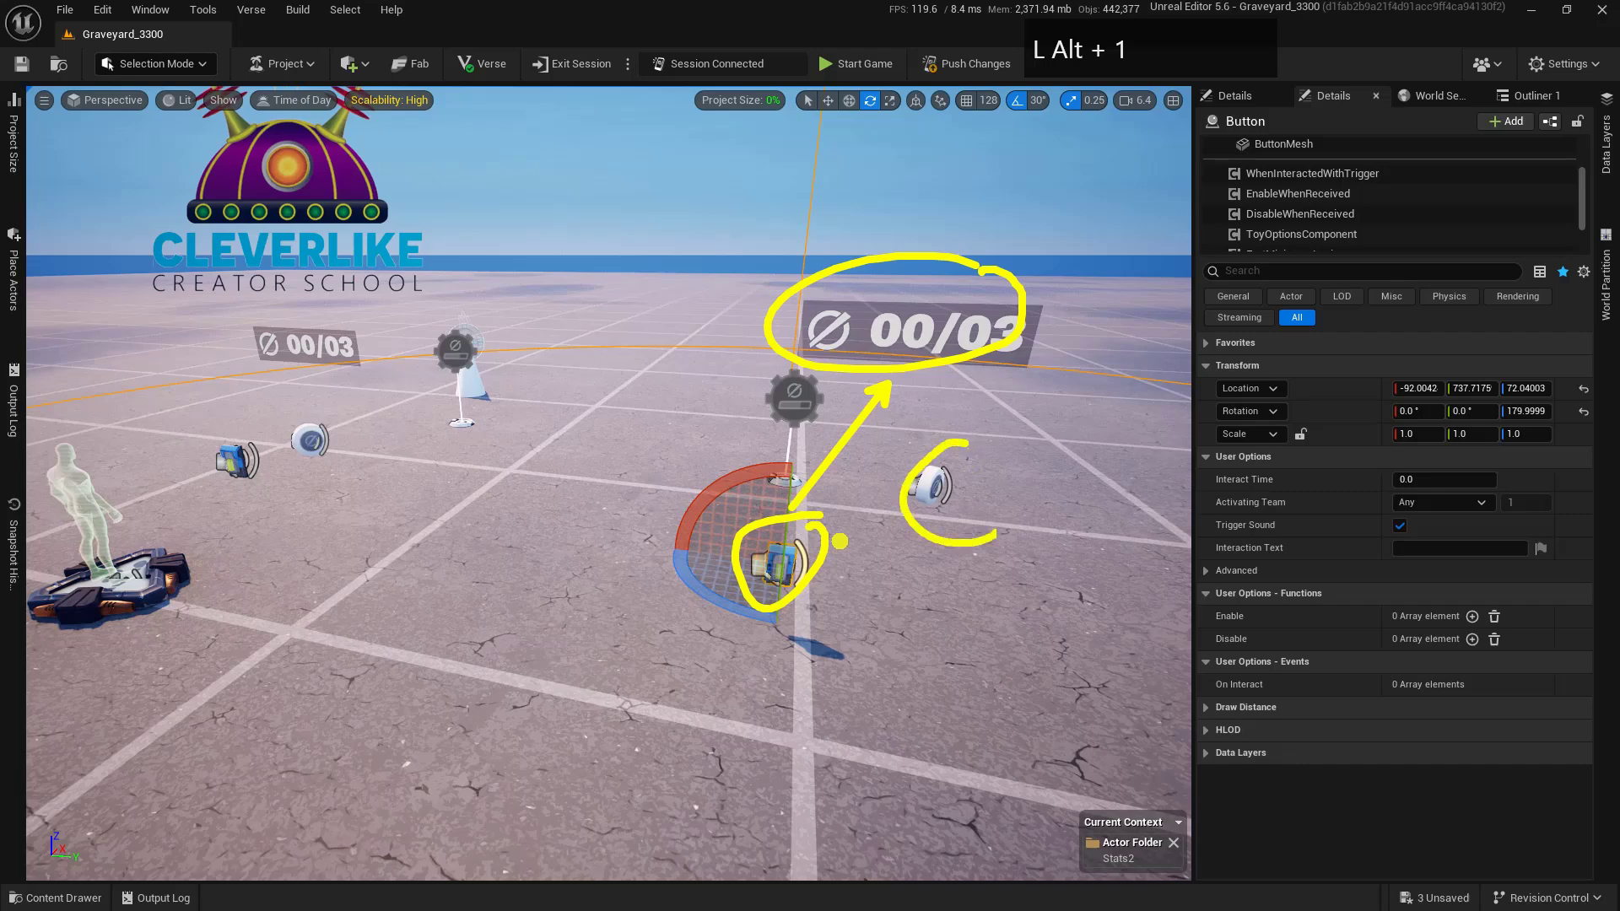
key("Escape")
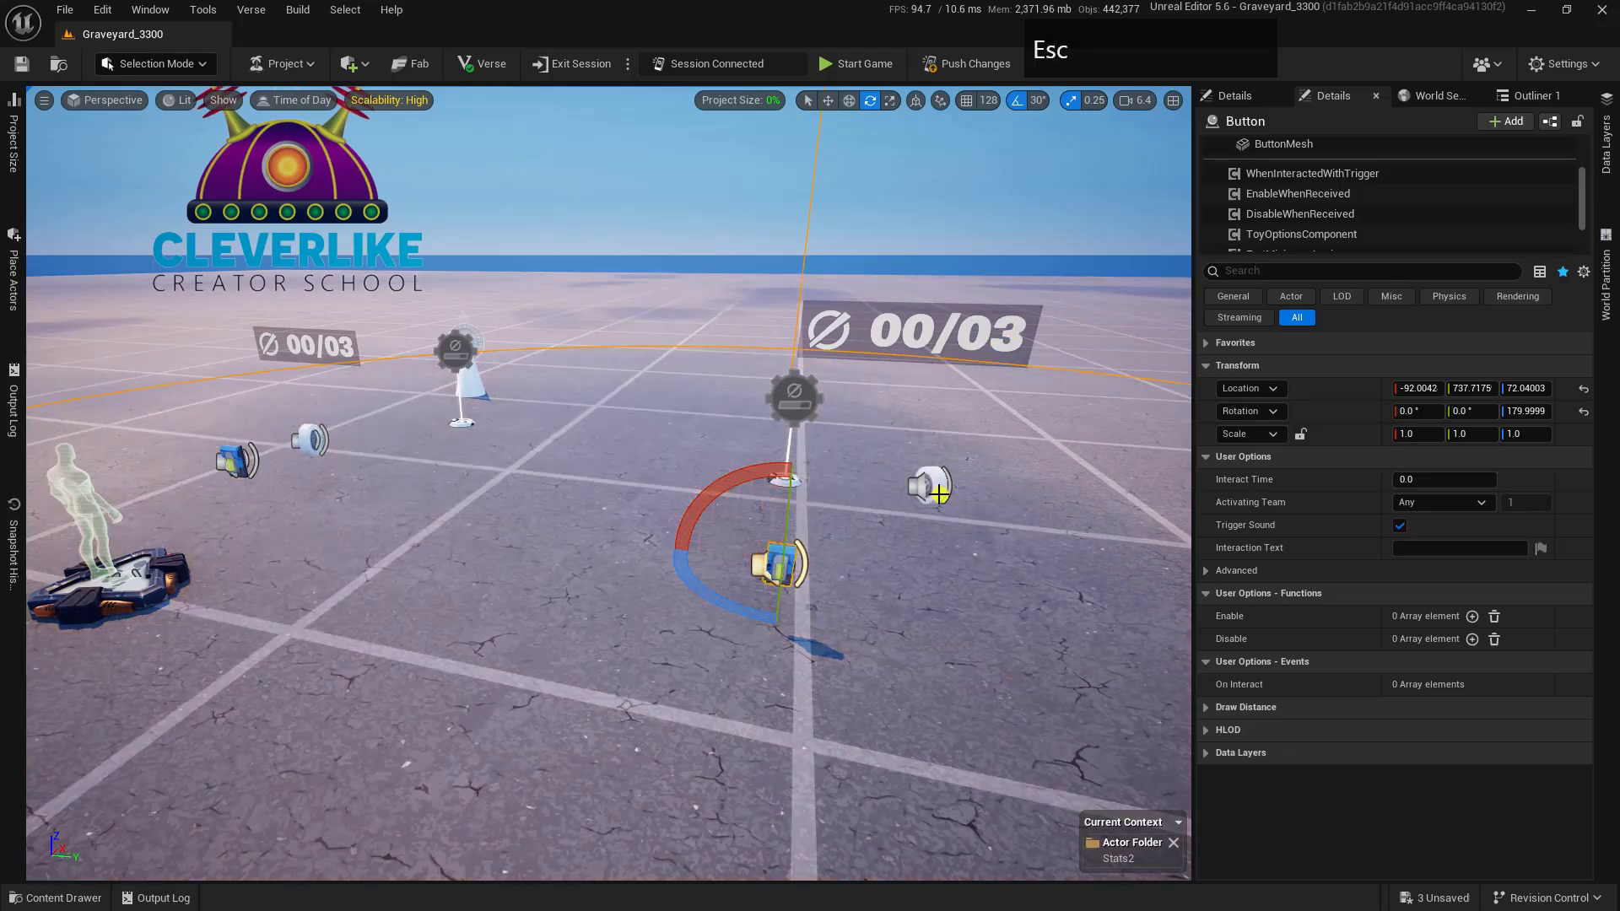
left_click(931, 487)
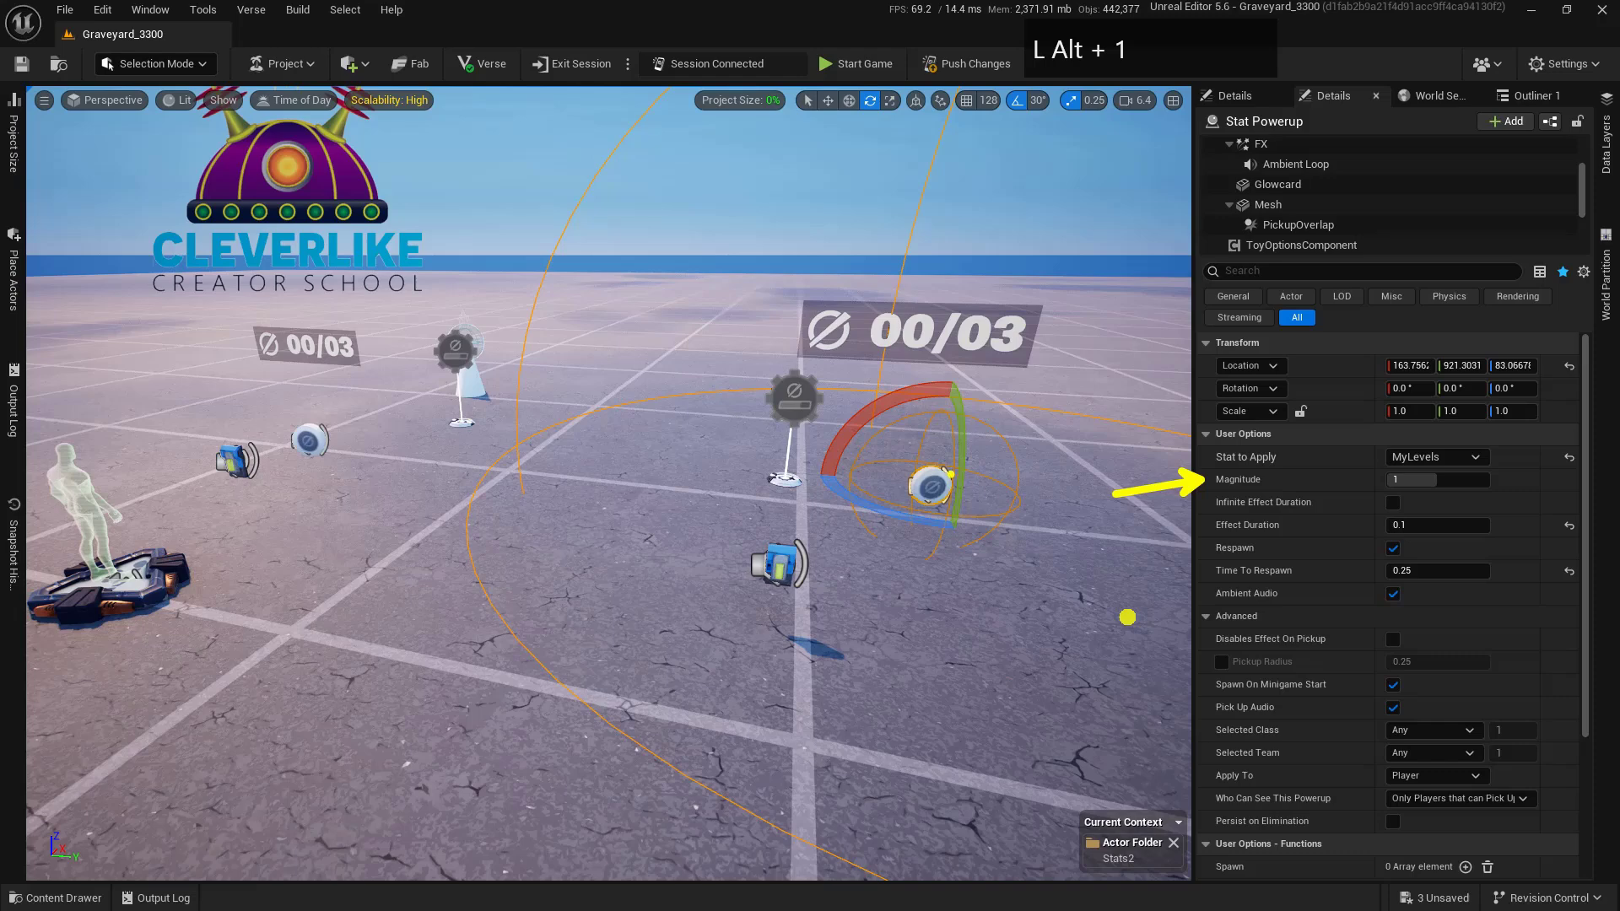
mouse_move(950, 473)
left_mouse_down()
mouse_move(901, 515)
mouse_move(960, 462)
left_mouse_up()
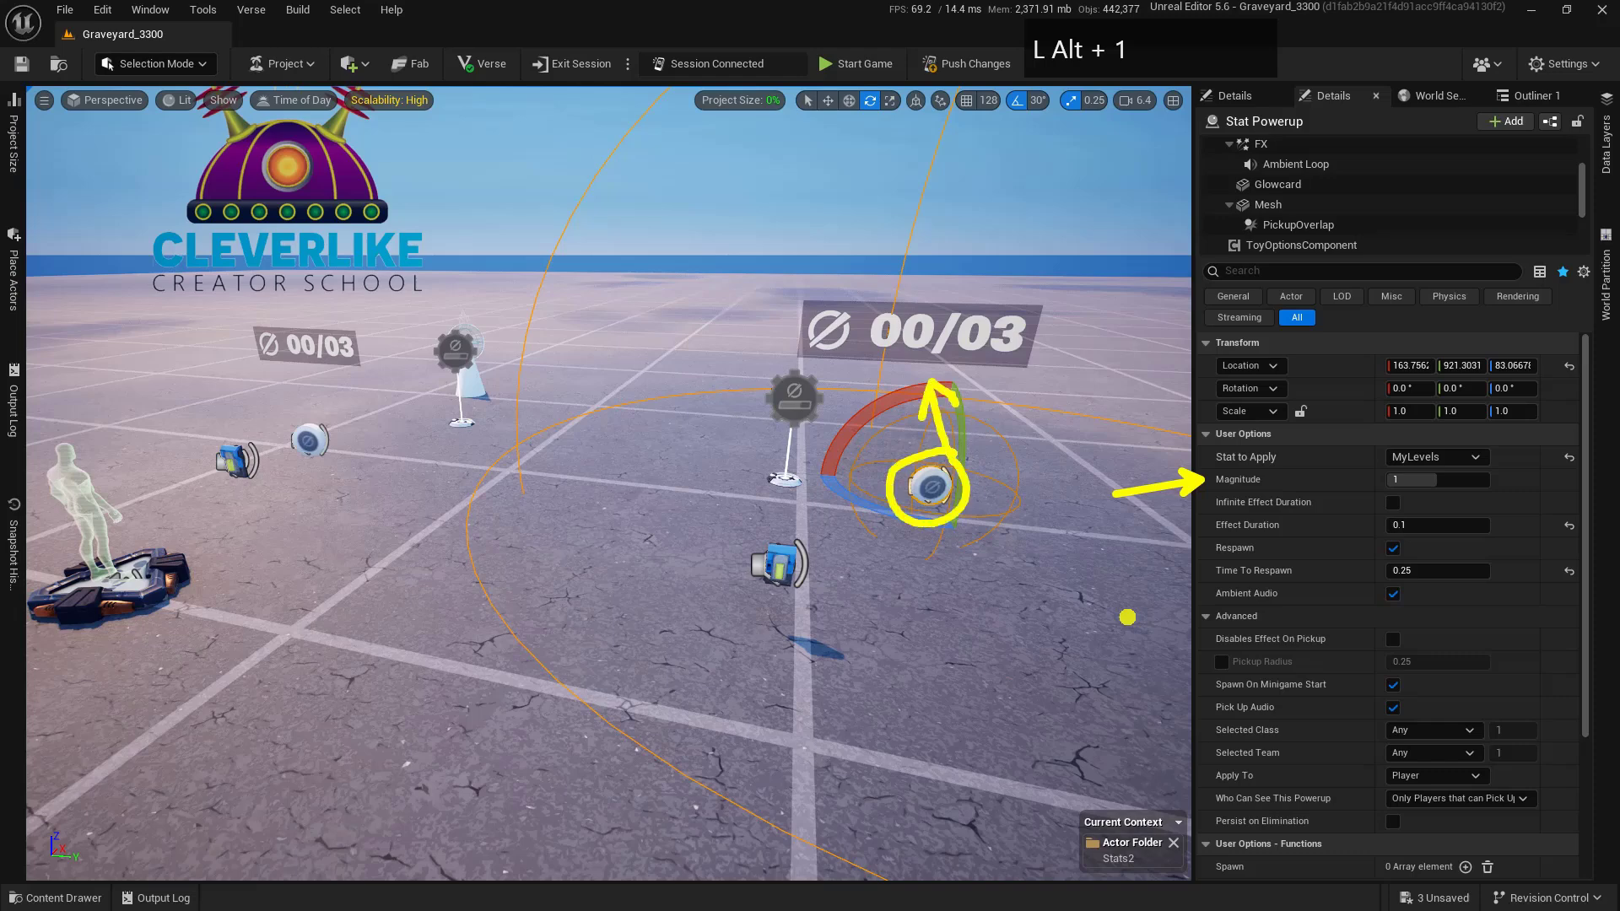
key("Escape")
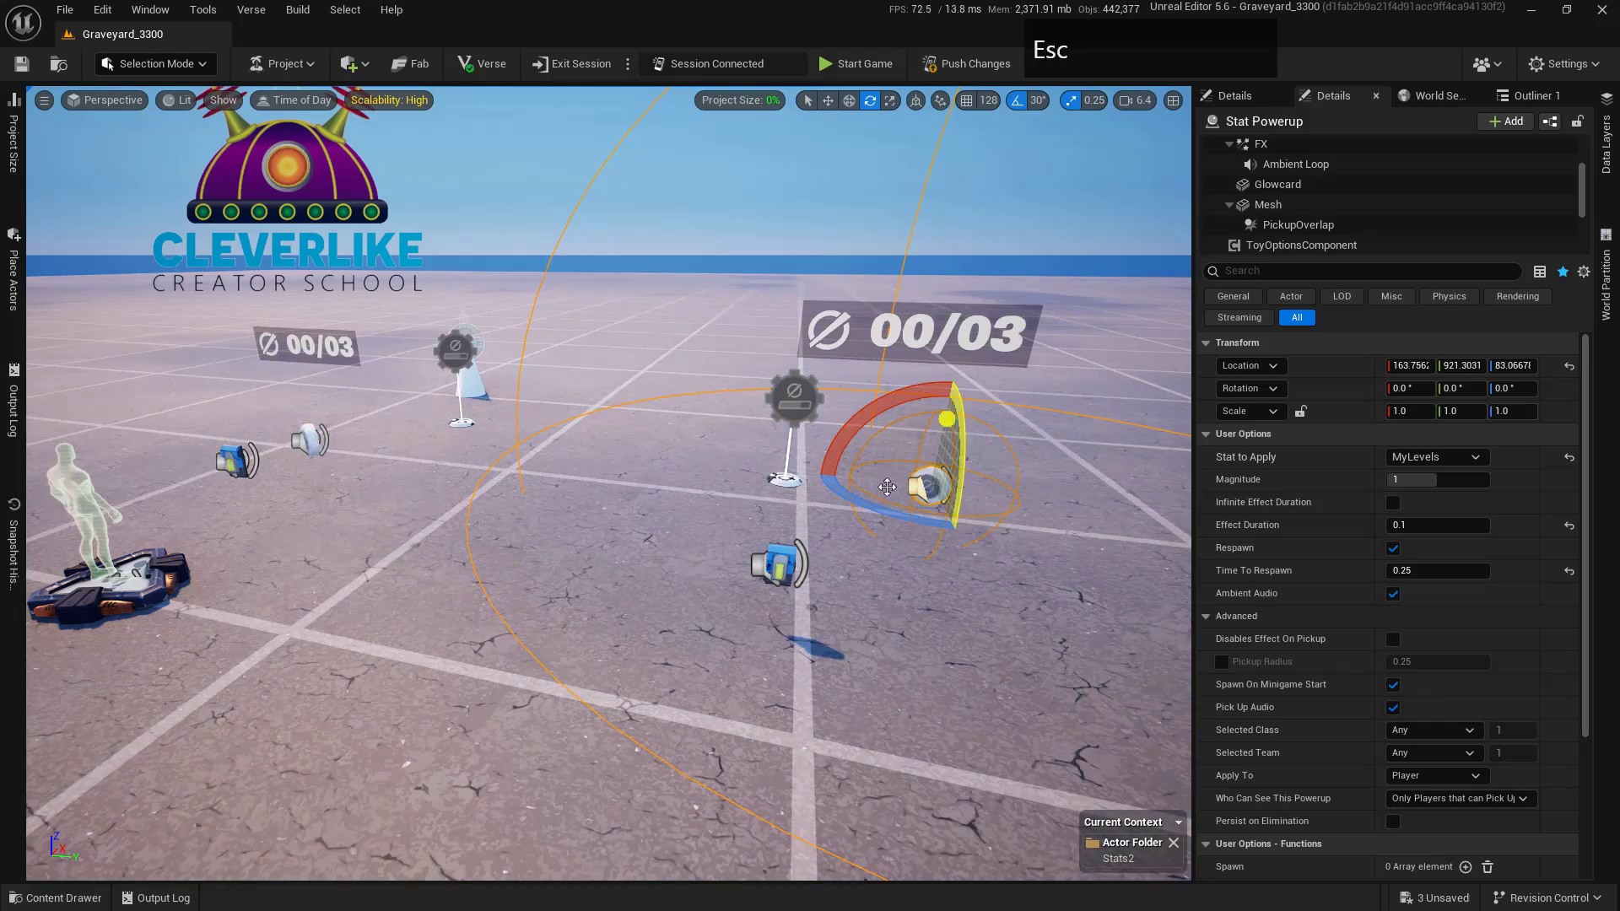
left_click(798, 553)
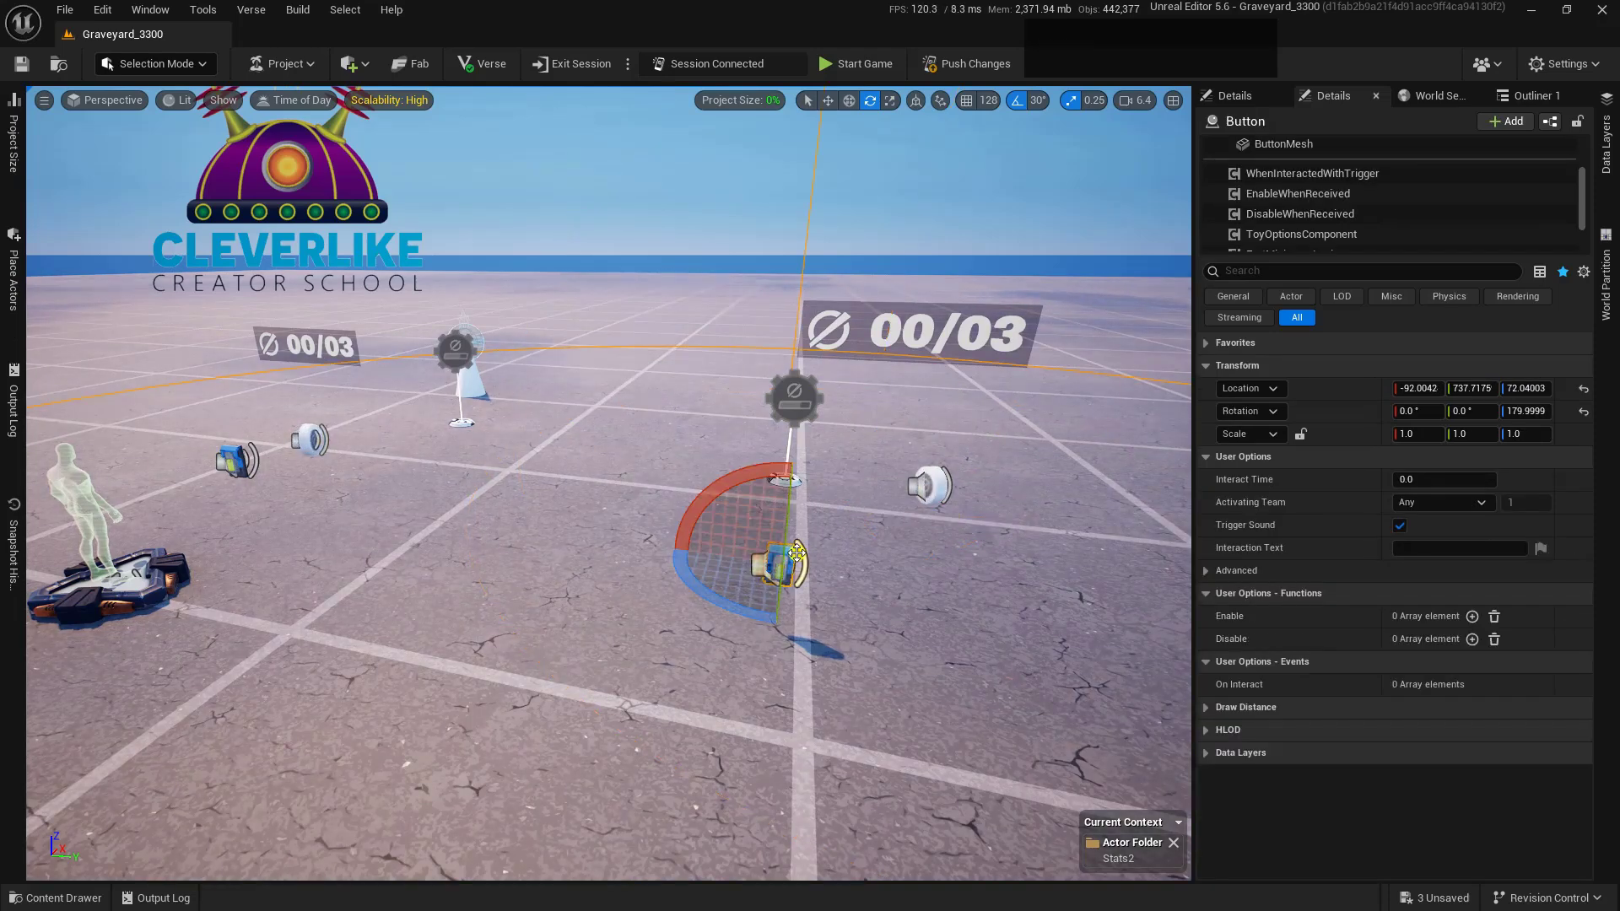
key("alt+1")
mouse_move(1018, 242)
left_mouse_down()
mouse_move(786, 303)
mouse_move(968, 275)
left_mouse_up()
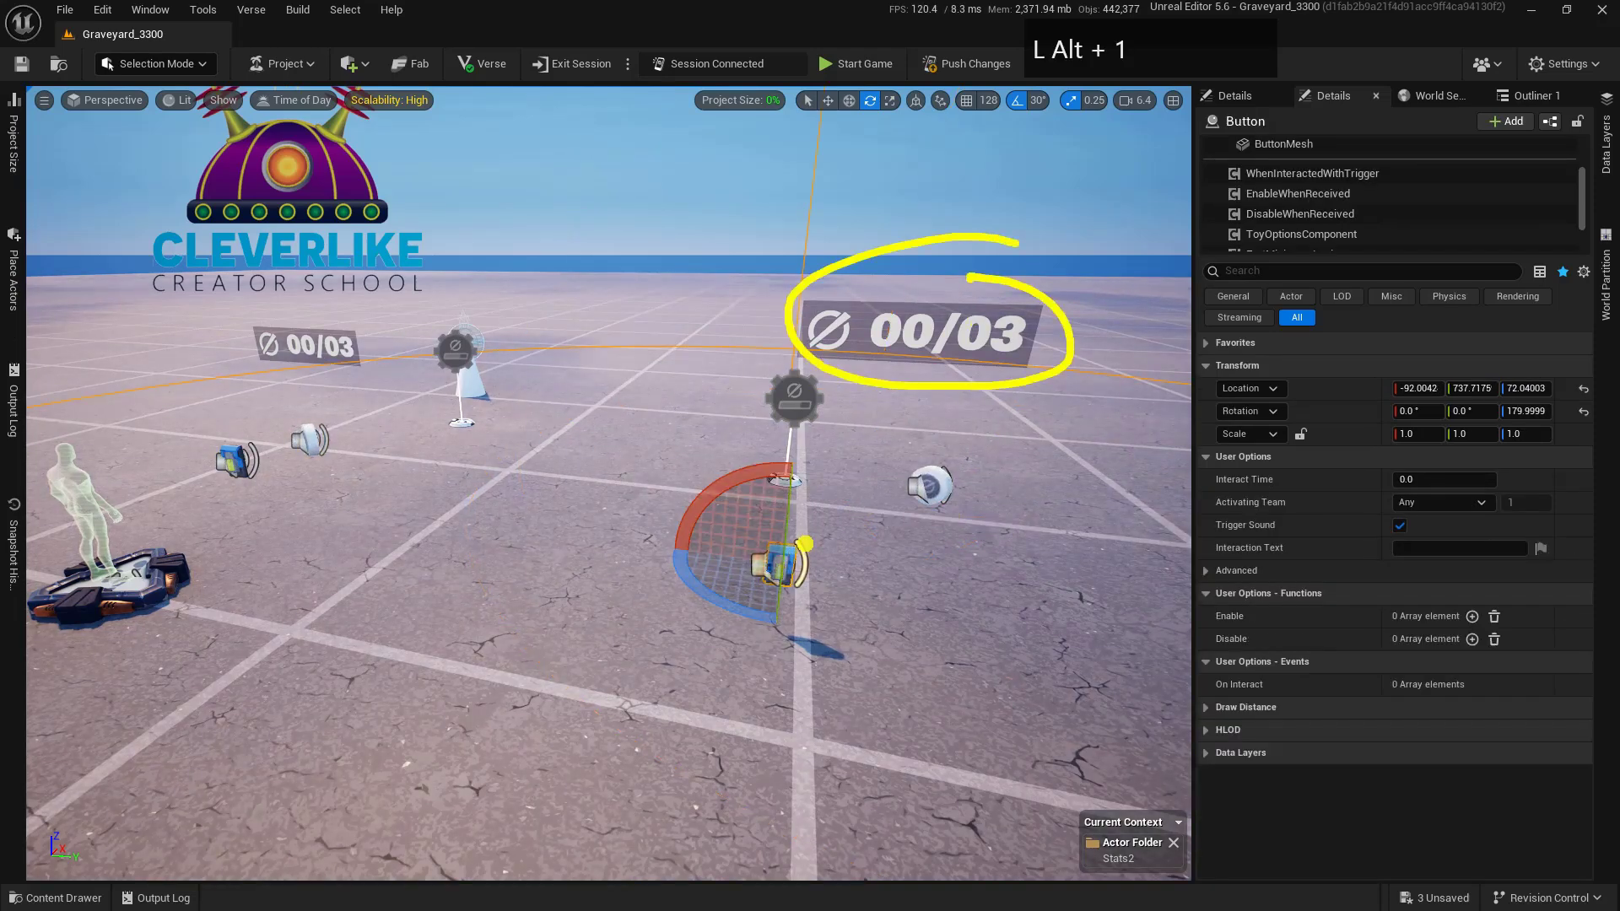
key("Escape")
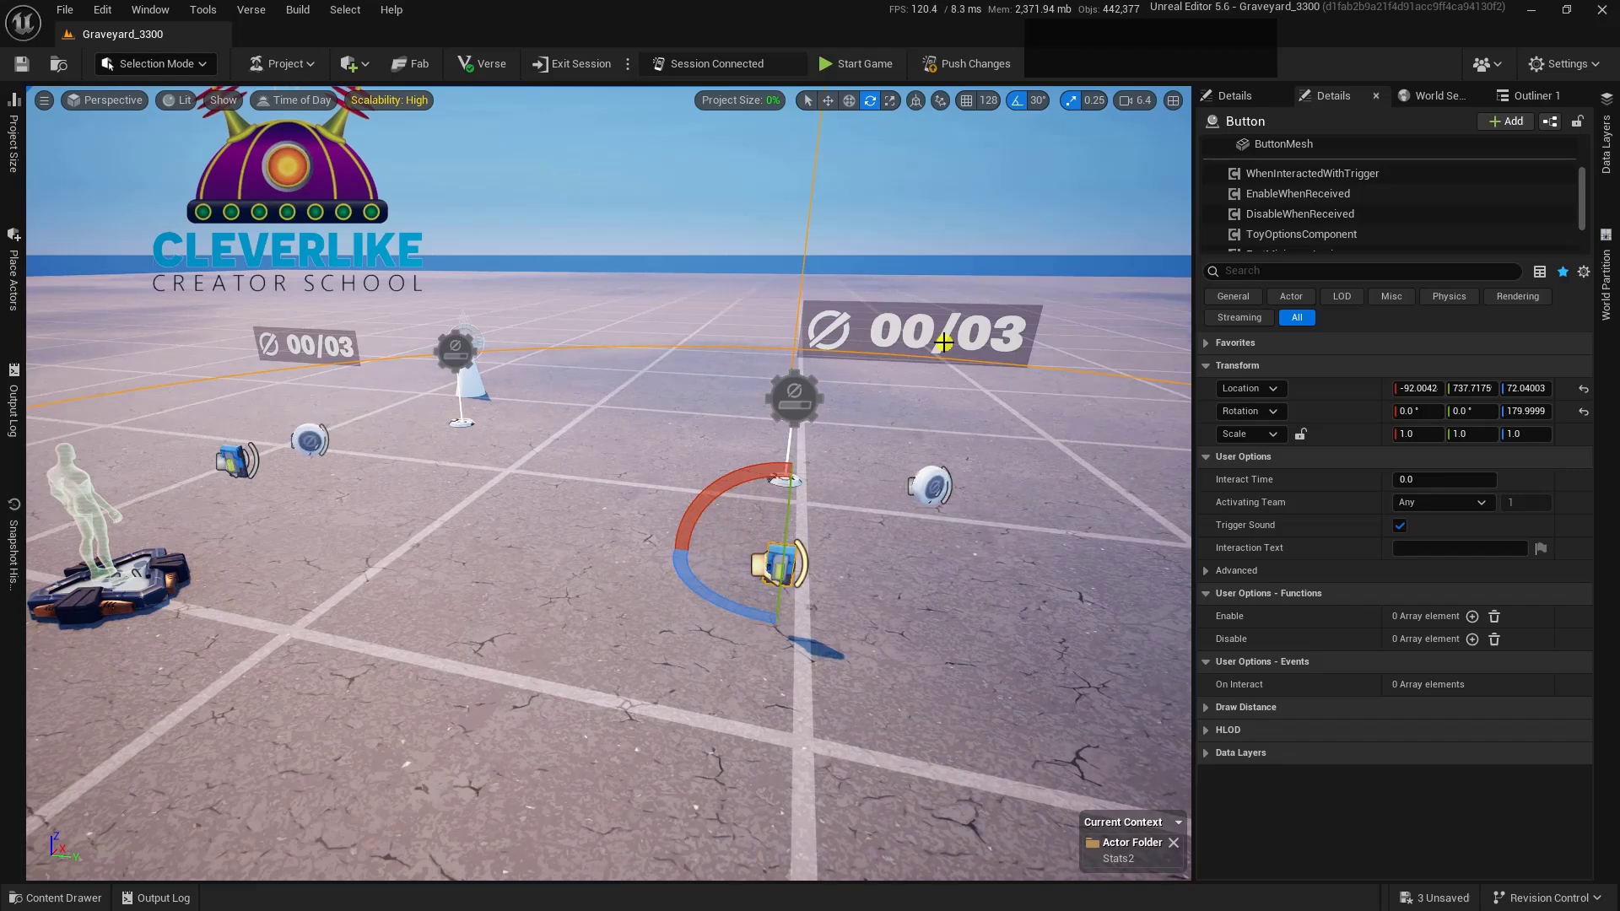
Set the Value Override of the Stat Counter that tracks MyLevels to 1
left_click(943, 342)
key("alt+1")
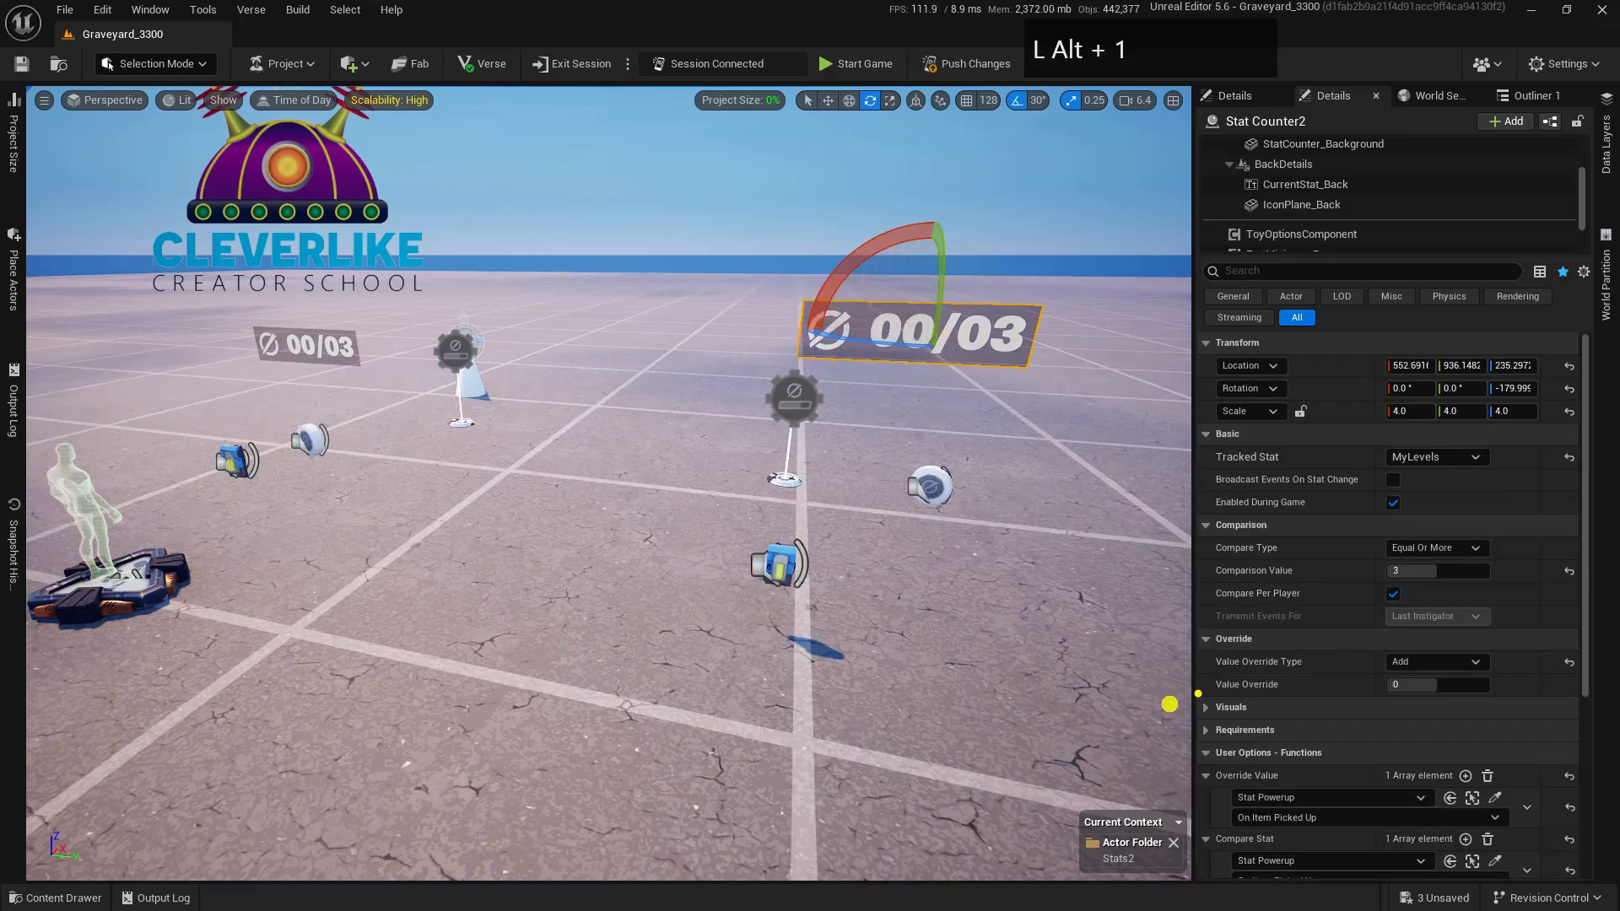
left_click_drag(1201, 684, 1016, 684)
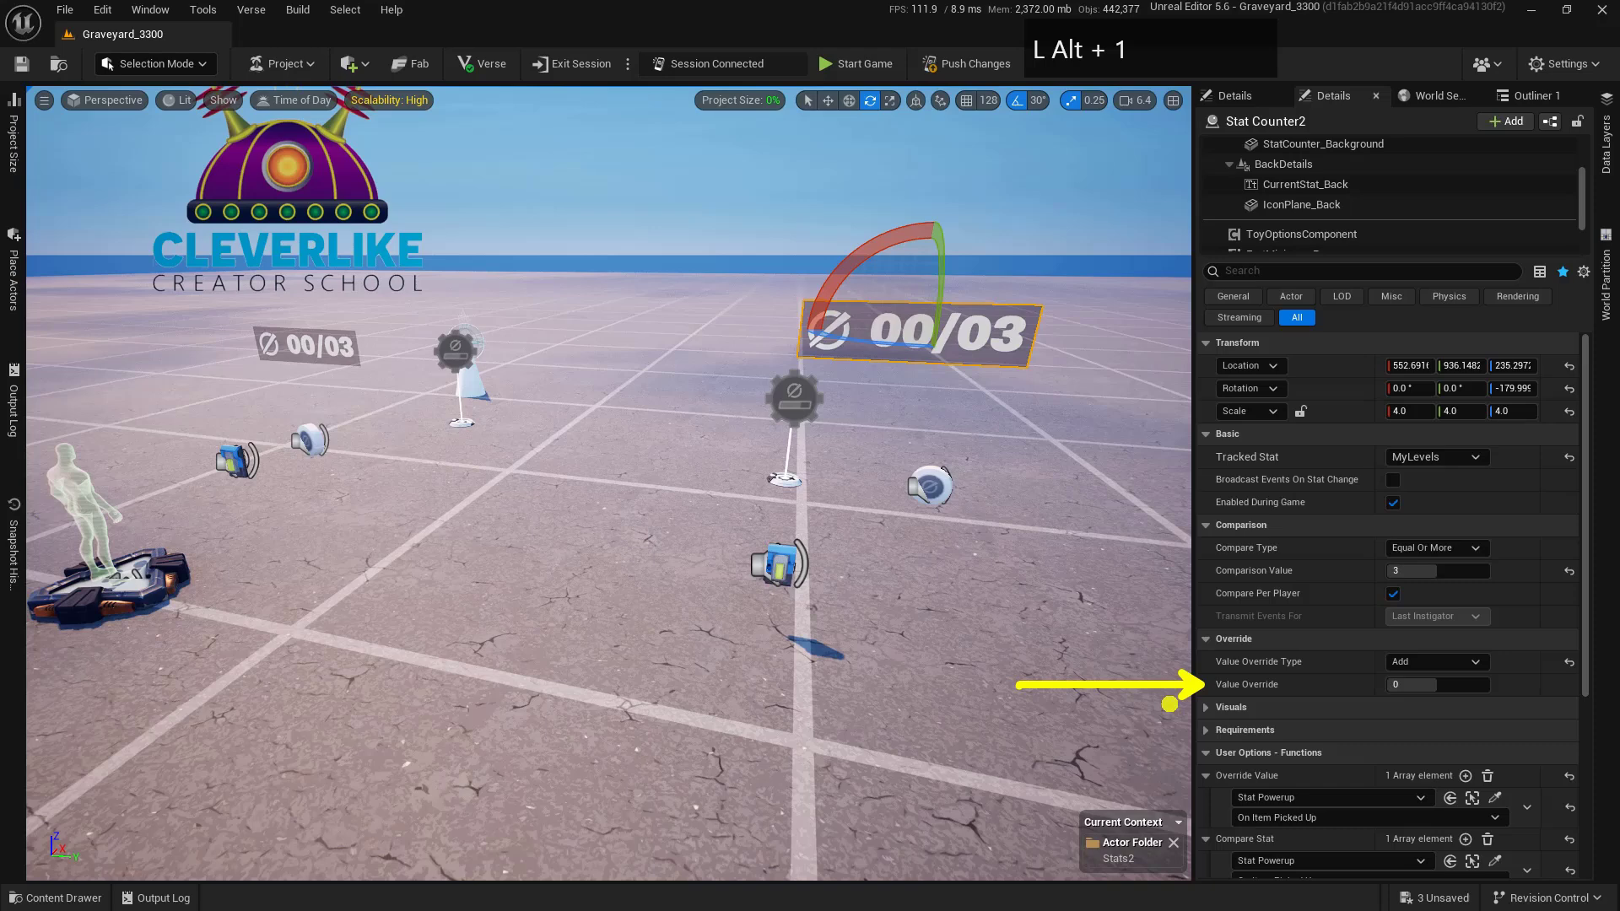
left_click_drag(807, 545, 811, 533)
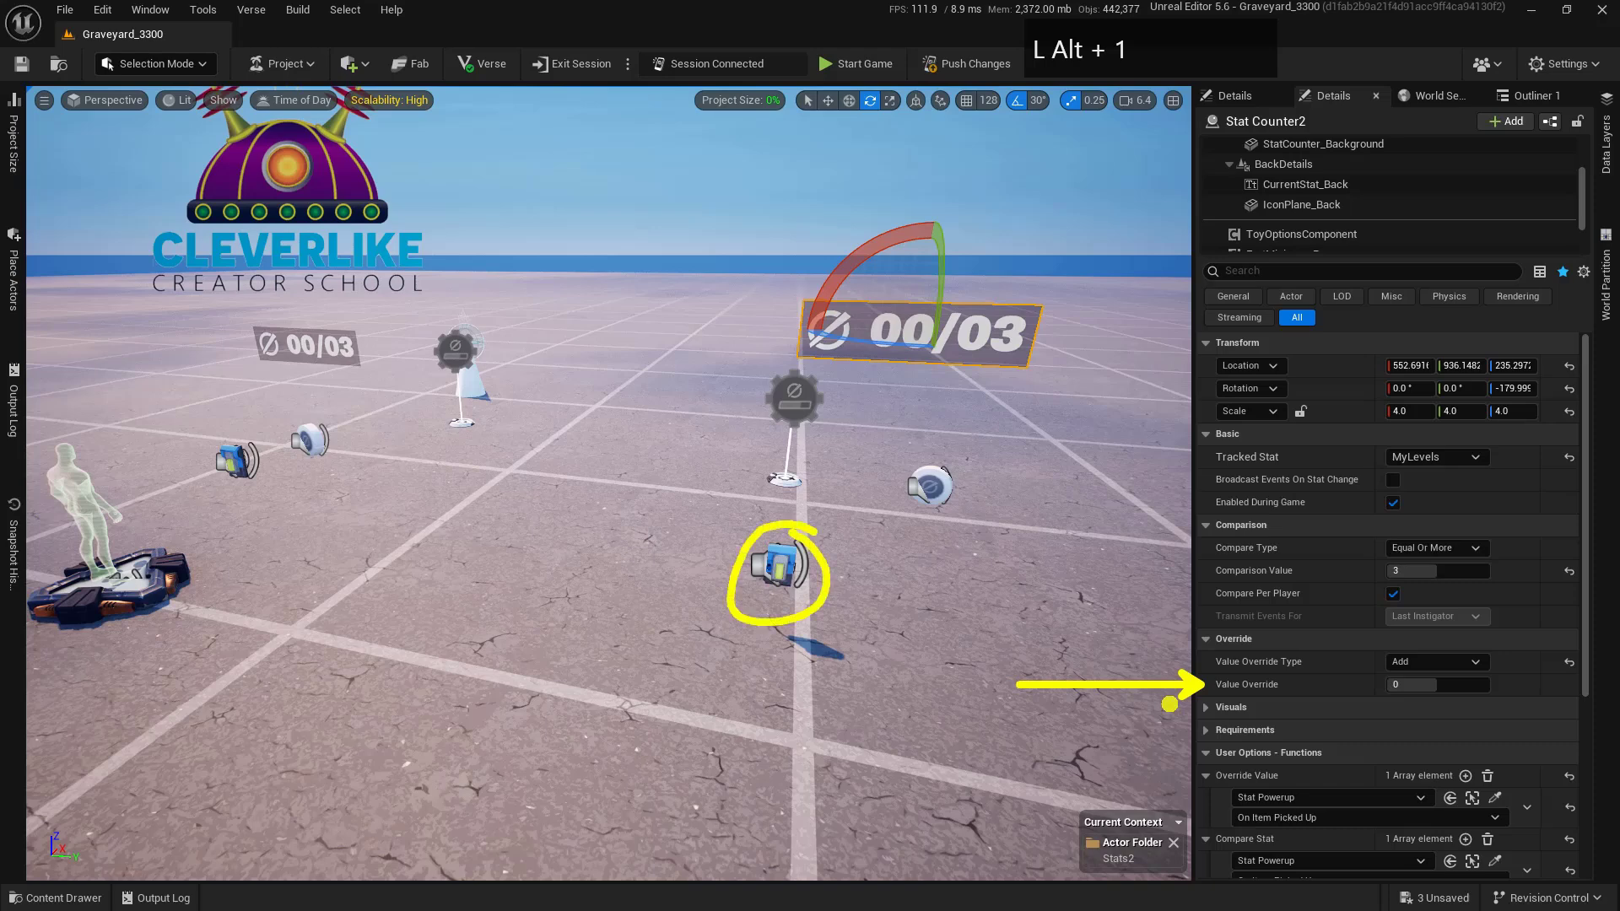
key("Escape")
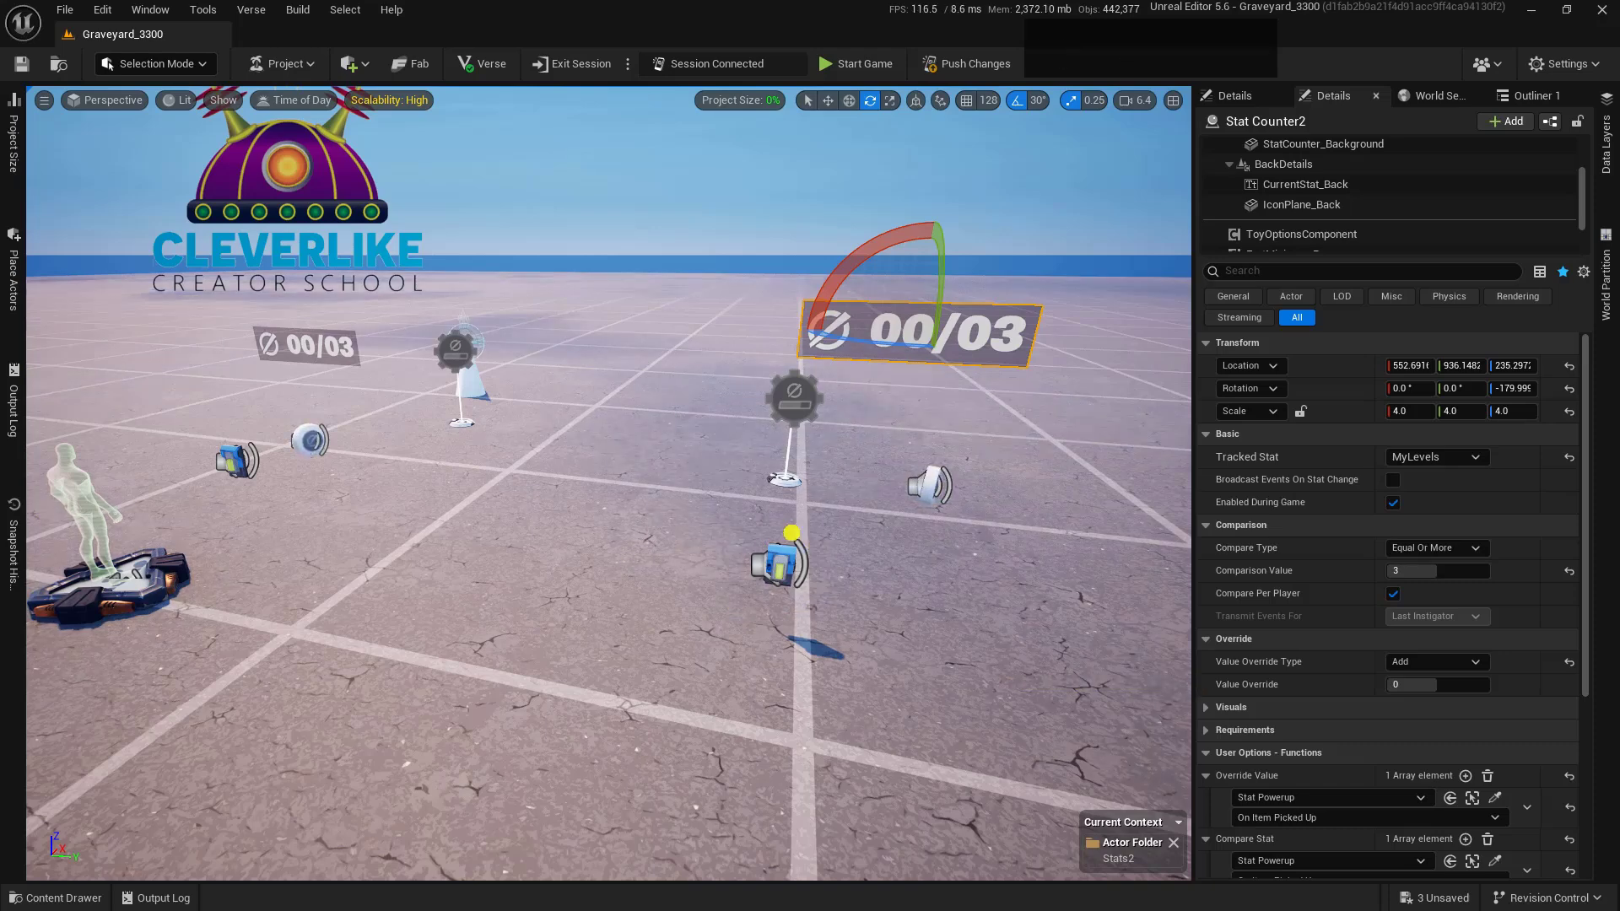
key("alt+1")
left_click_drag(811, 529, 791, 533)
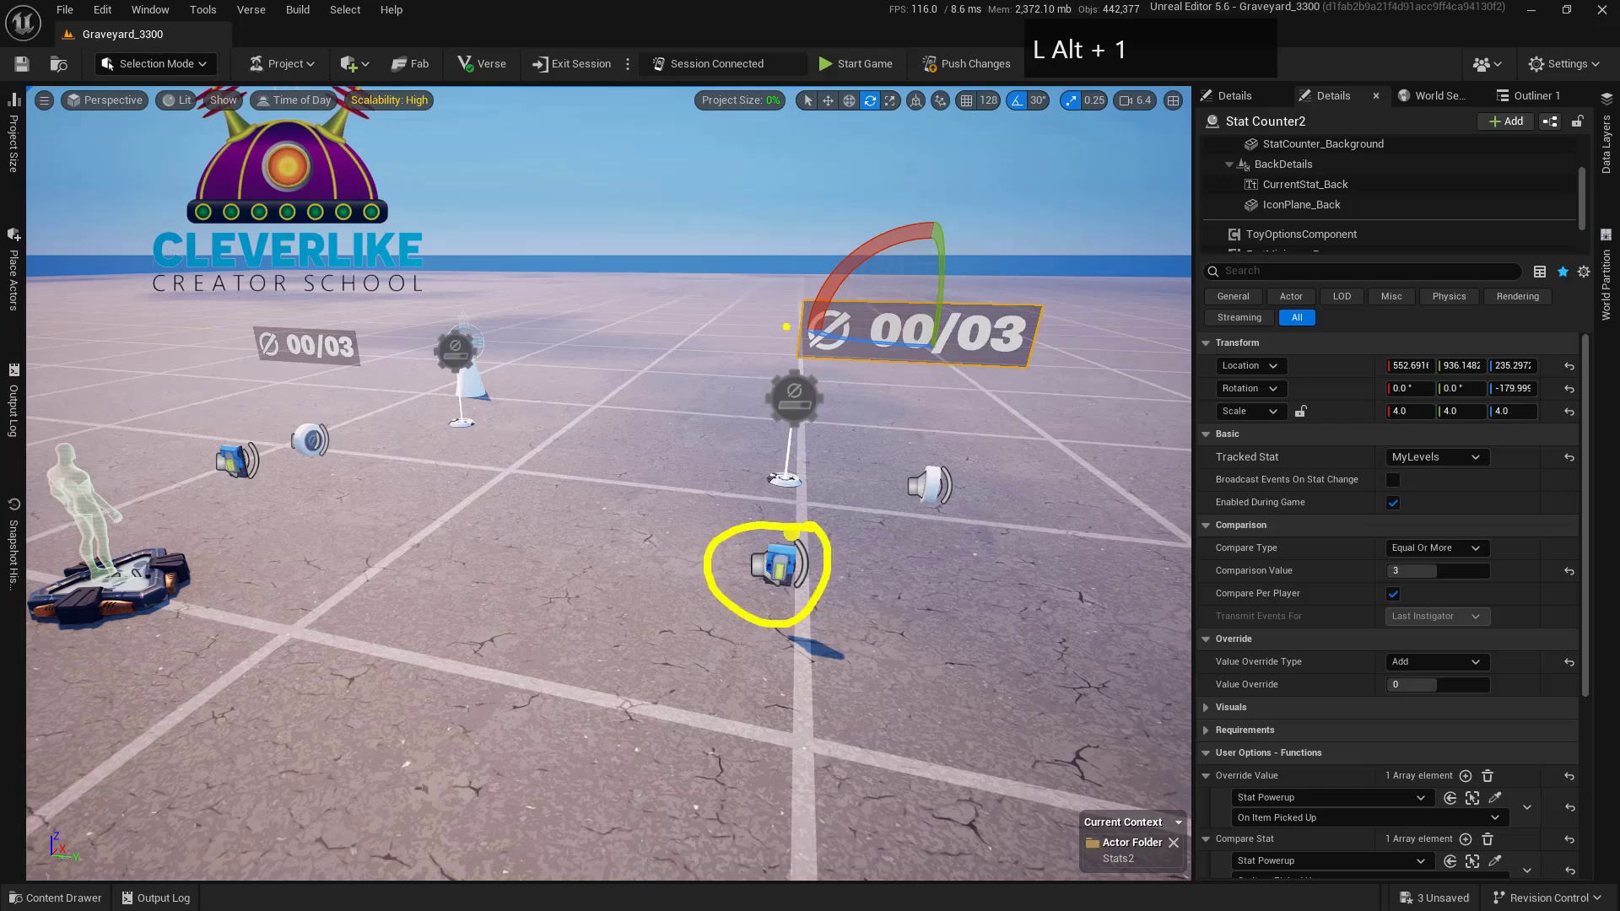
left_click_drag(1197, 681, 1105, 682)
key("Escape")
left_click(1434, 685)
type("1")
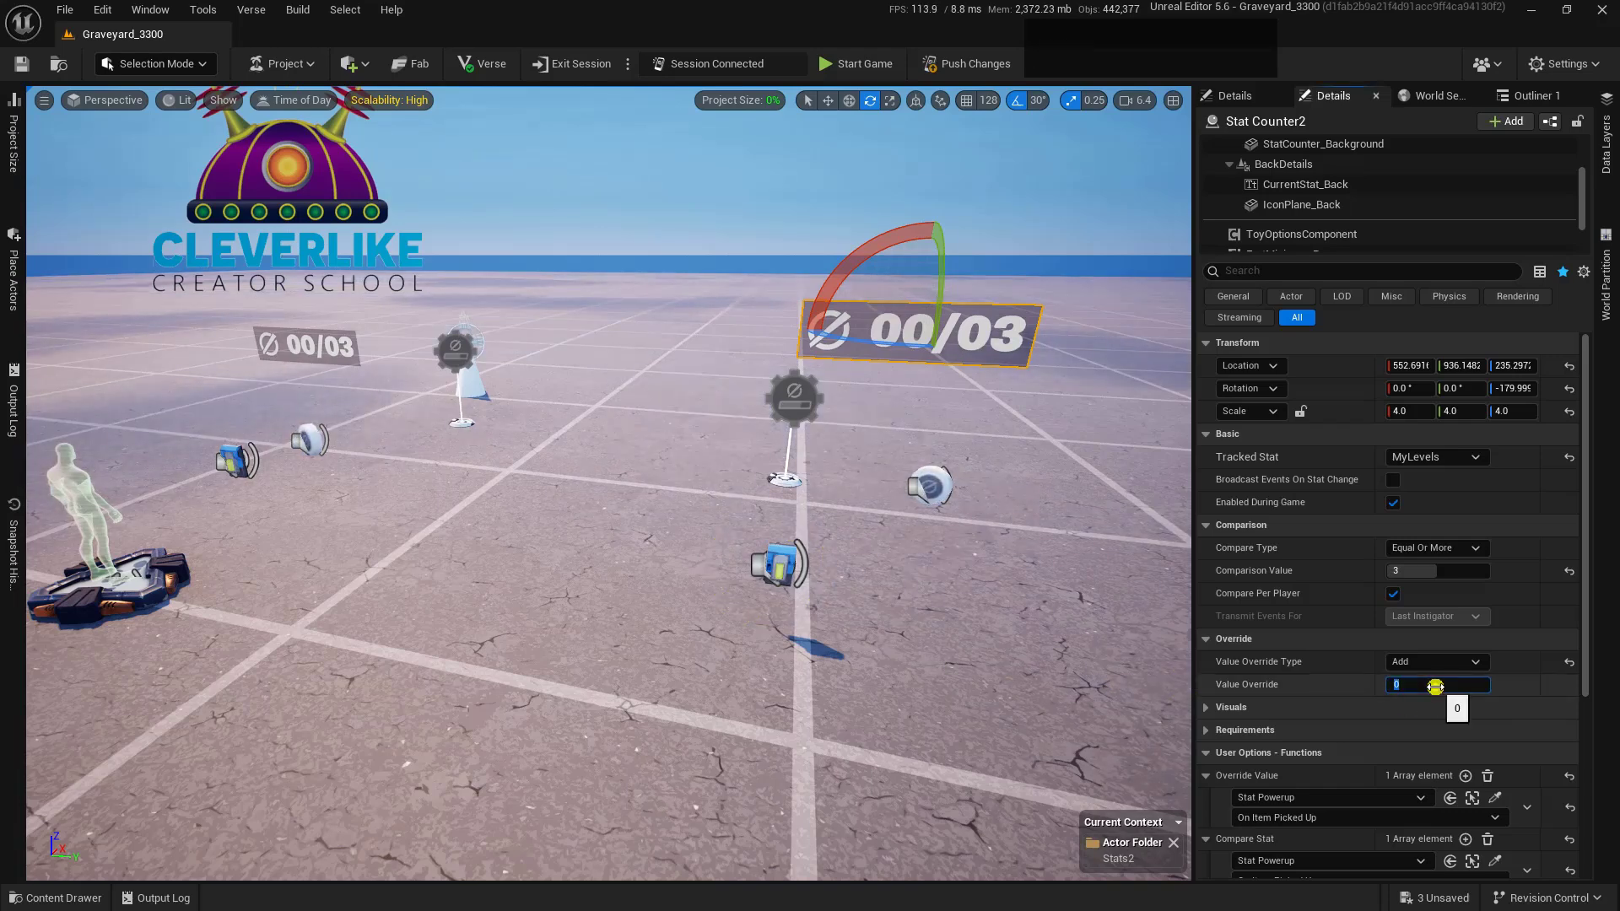
key("Return")
key("alt+1")
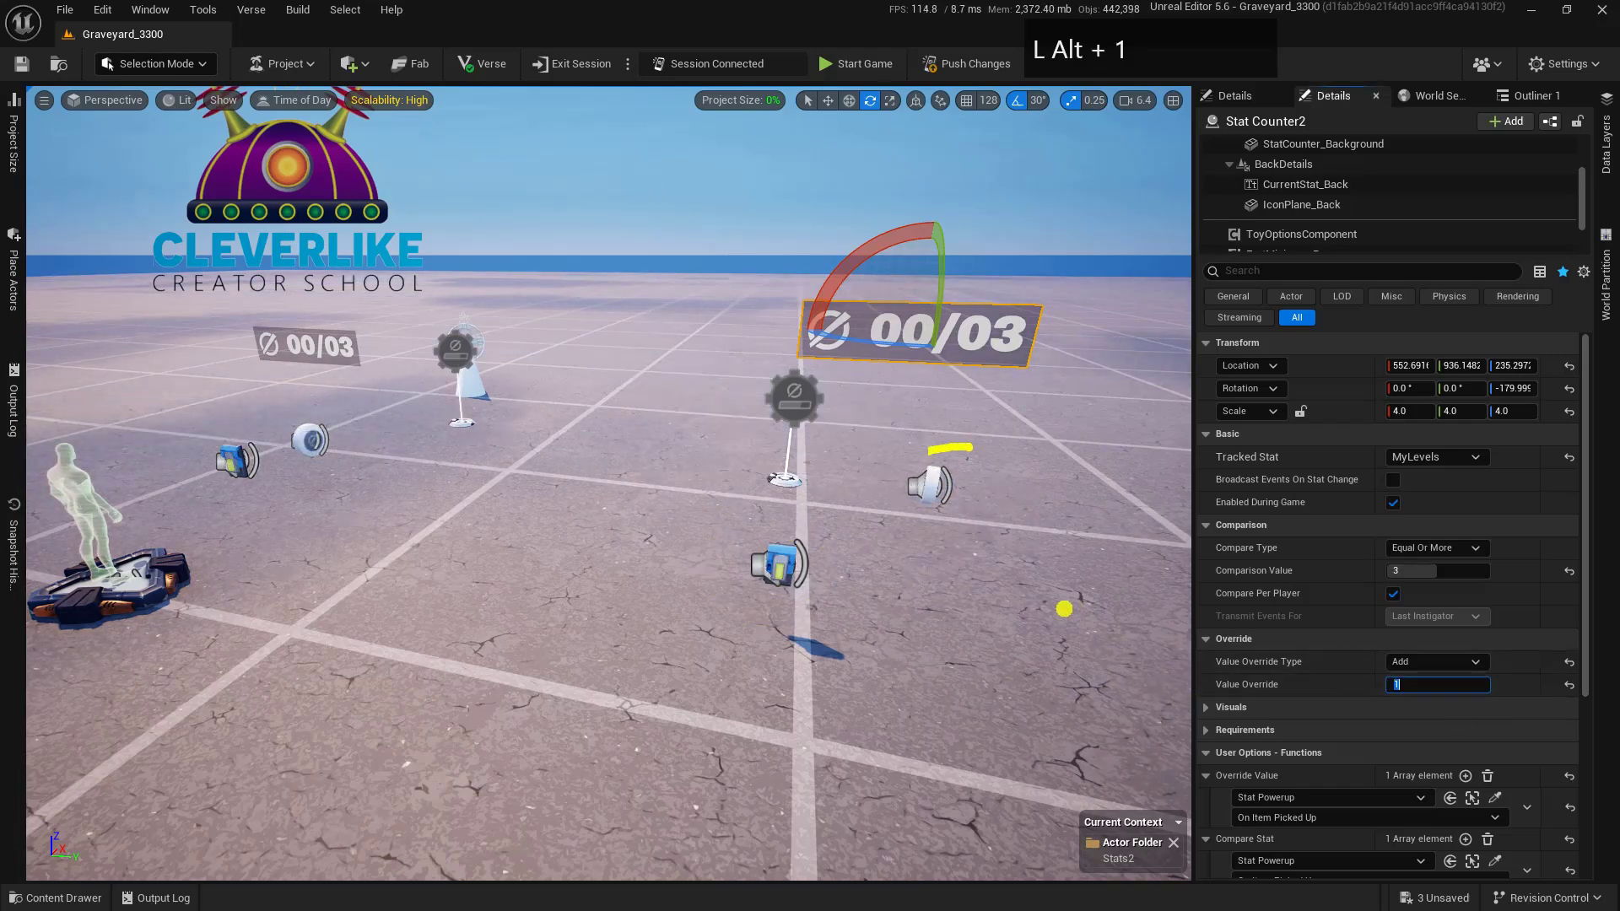
mouse_move(928, 449)
left_mouse_down()
mouse_move(946, 544)
mouse_move(969, 449)
left_mouse_up()
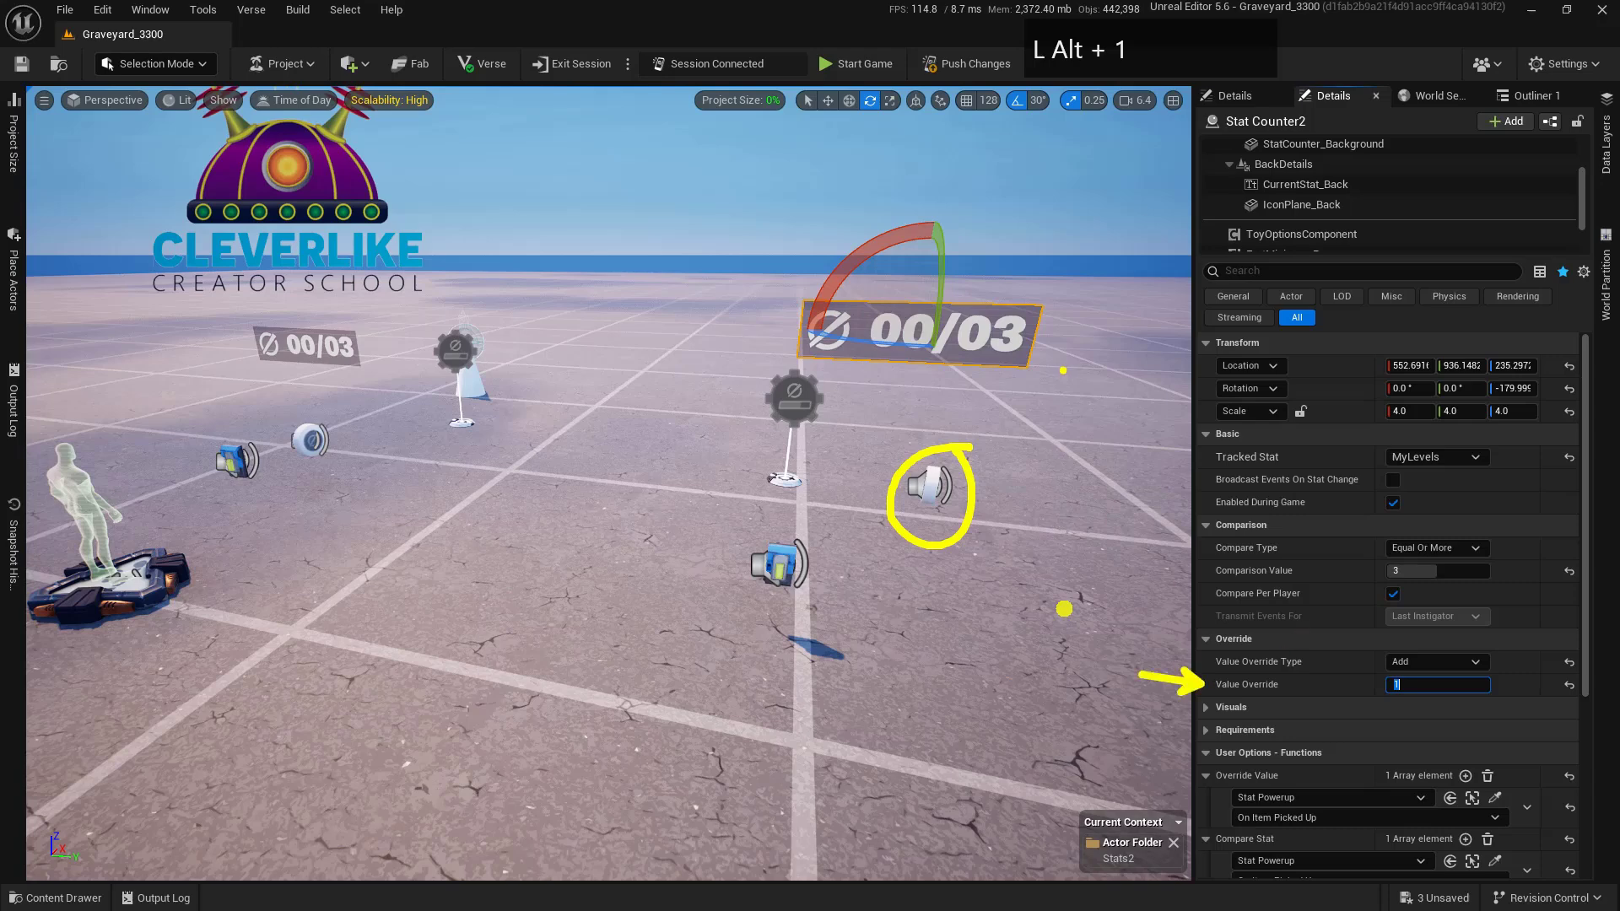
mouse_move(1054, 372)
left_mouse_down()
mouse_move(1103, 385)
mouse_move(1102, 434)
left_mouse_up()
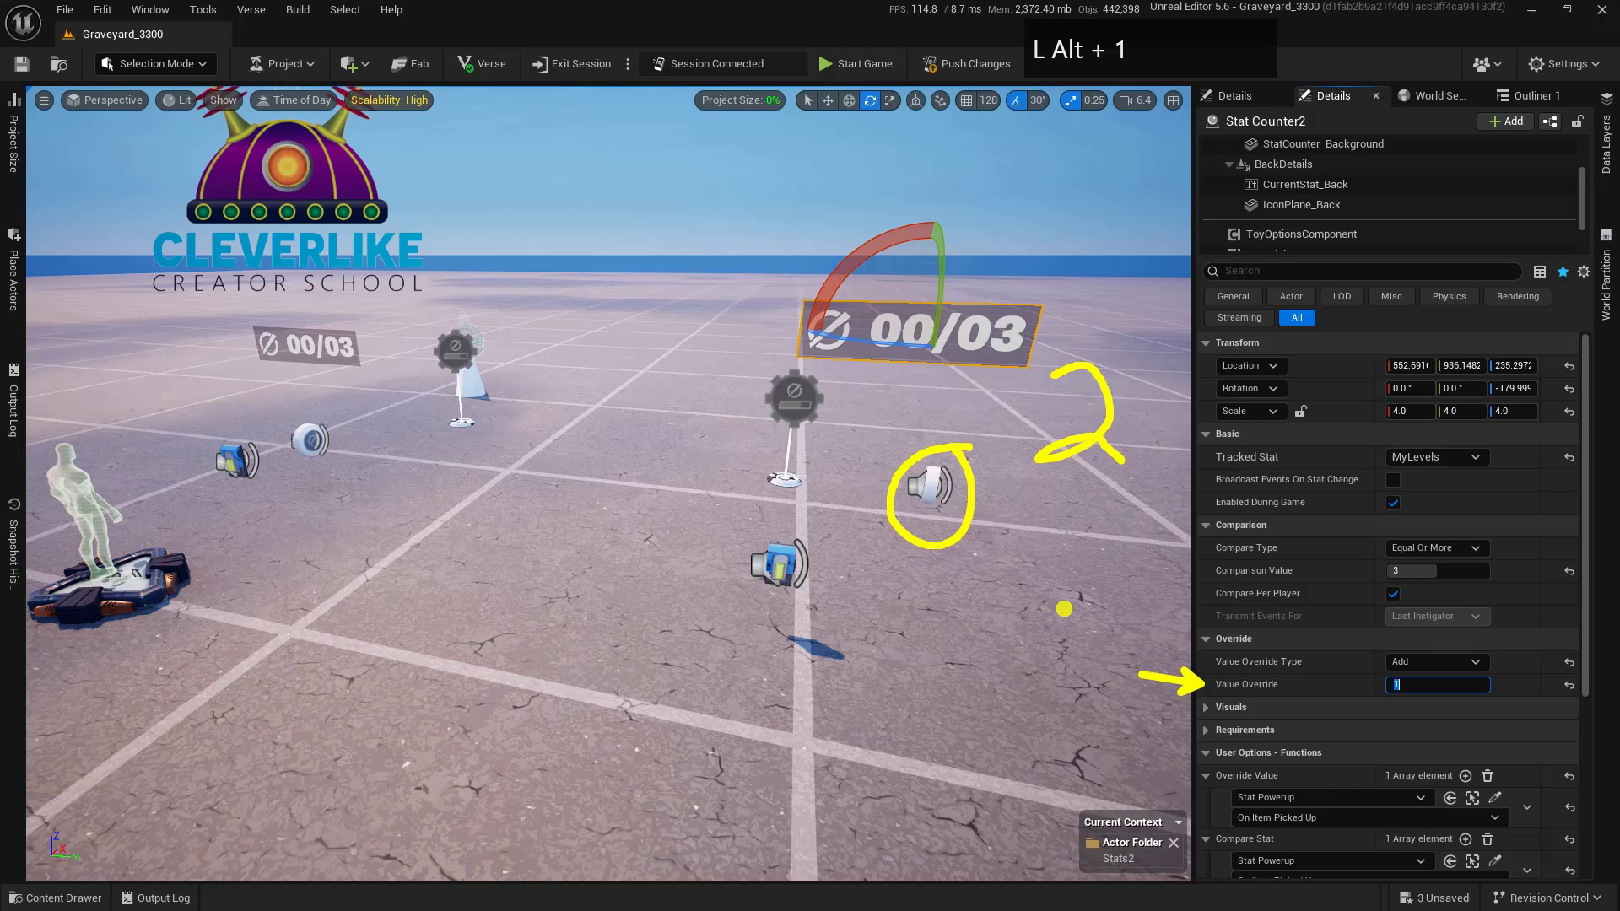
key("Escape")
key("alt+1")
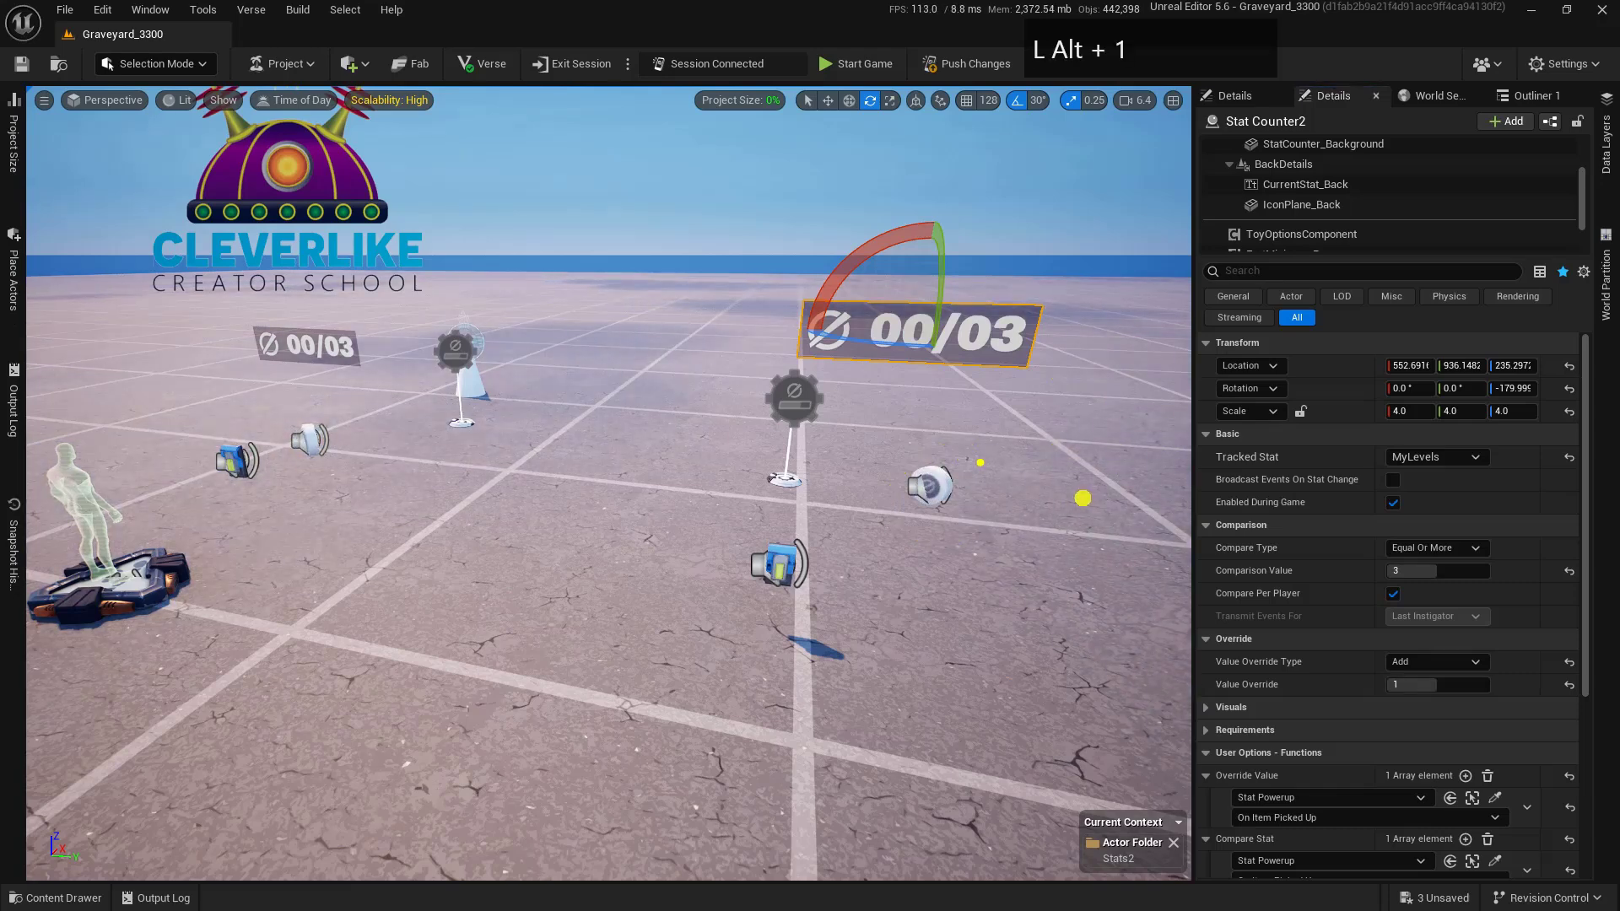
mouse_move(980, 462)
left_mouse_down()
mouse_move(688, 630)
mouse_move(978, 462)
left_mouse_up()
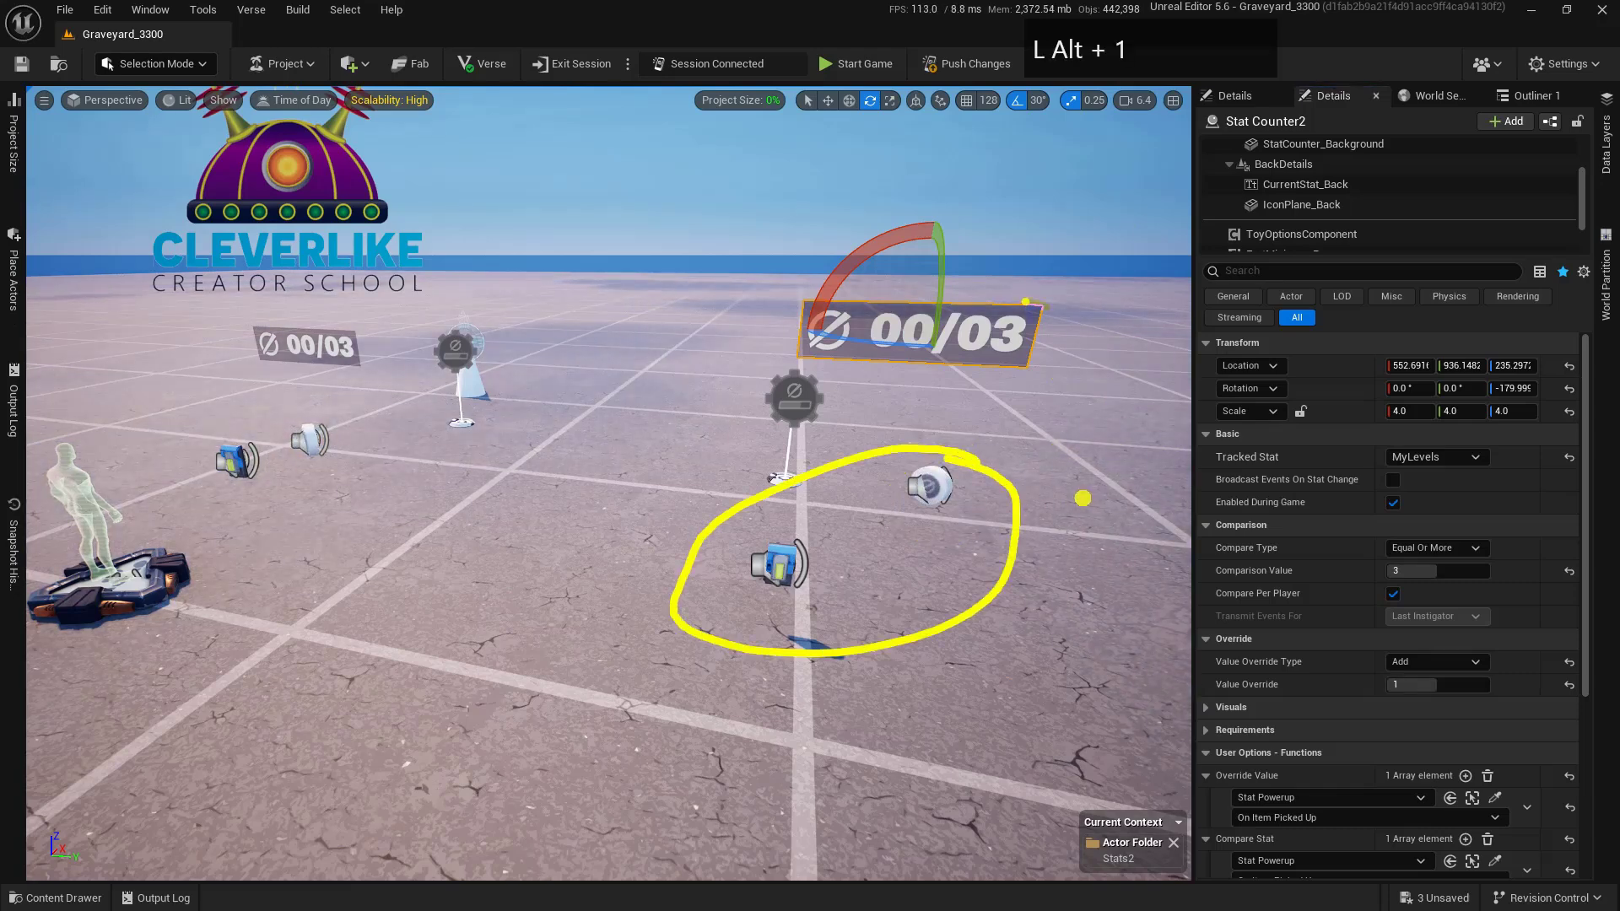
left_click_drag(1025, 301, 1141, 221)
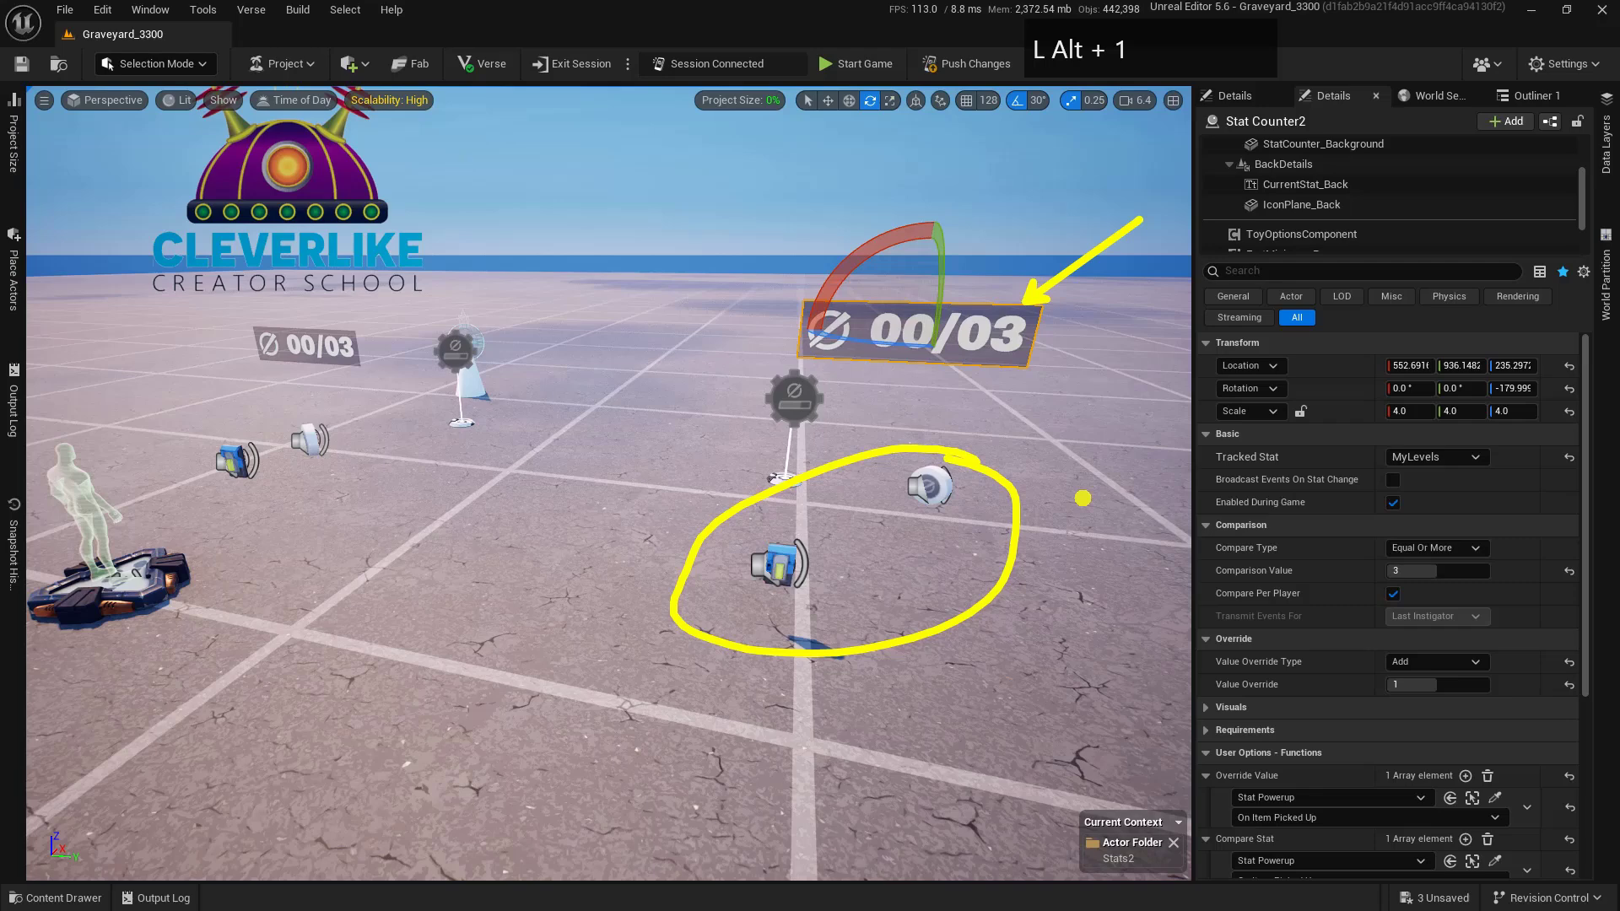
key("Escape")
key("alt+1")
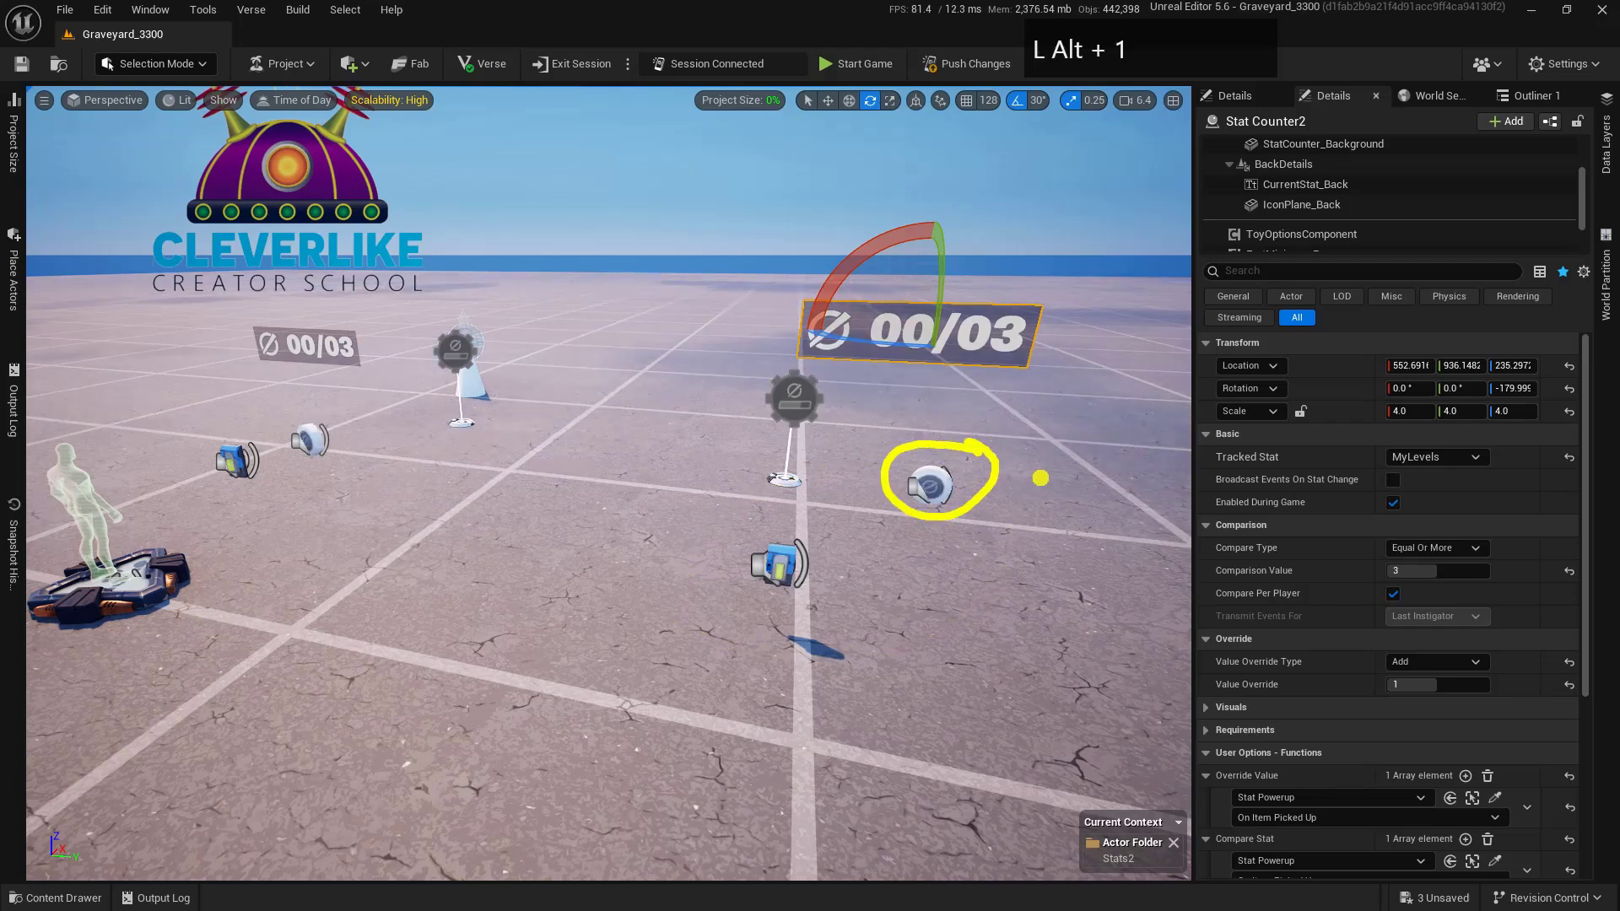
left_click_drag(746, 520, 780, 510)
key("Escape")
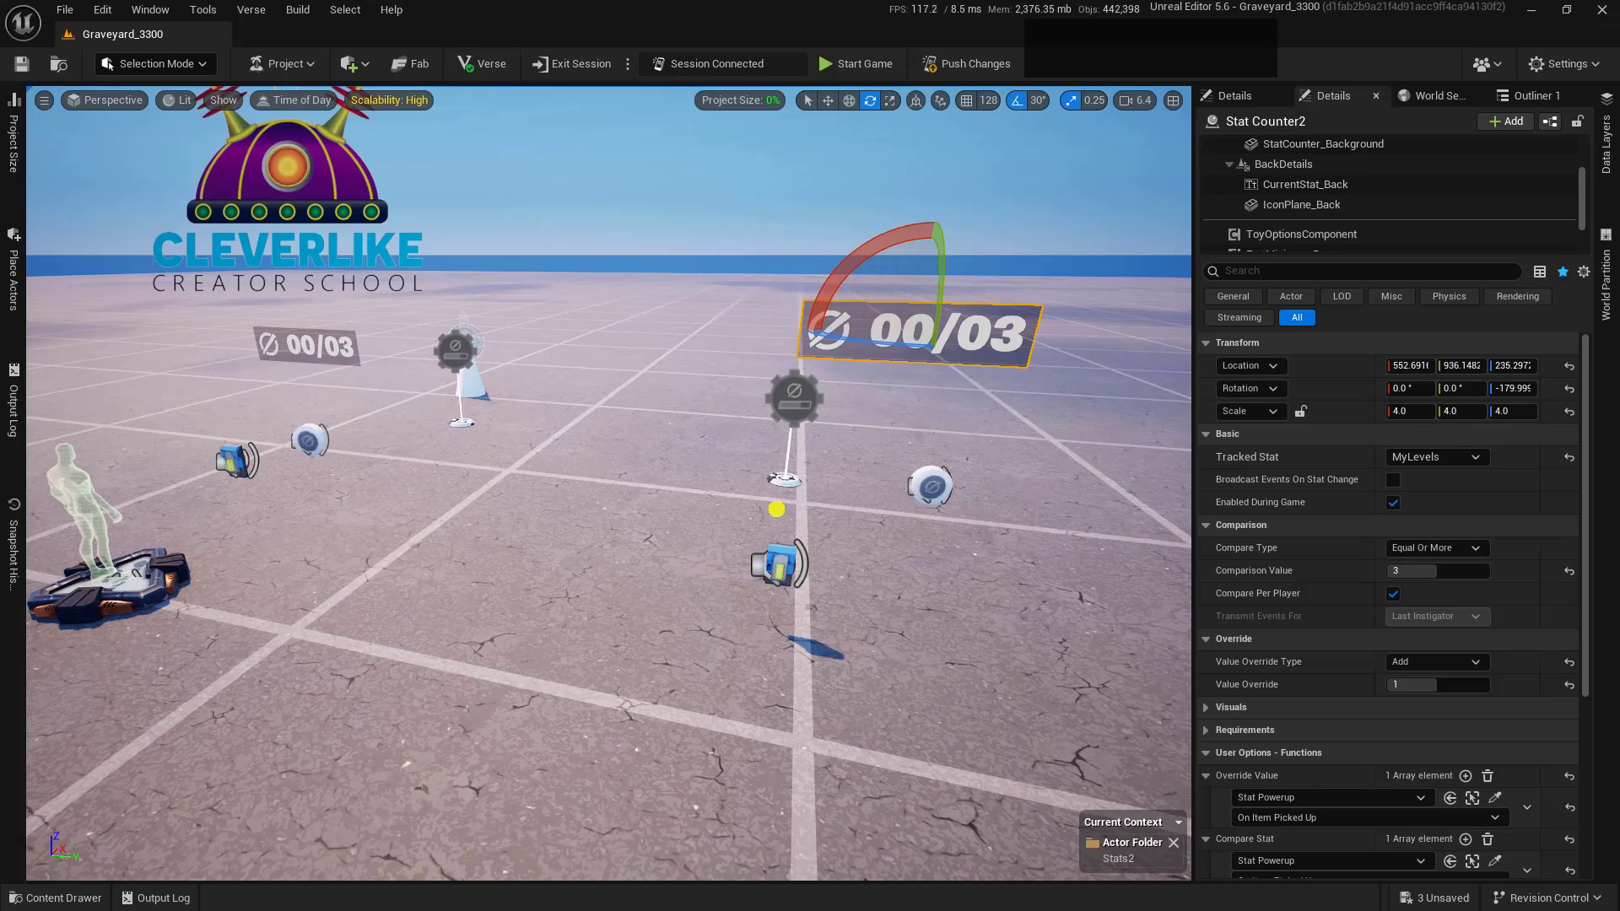
Set the MyLevels Stat Counter's Value Override back to 0
key("w")
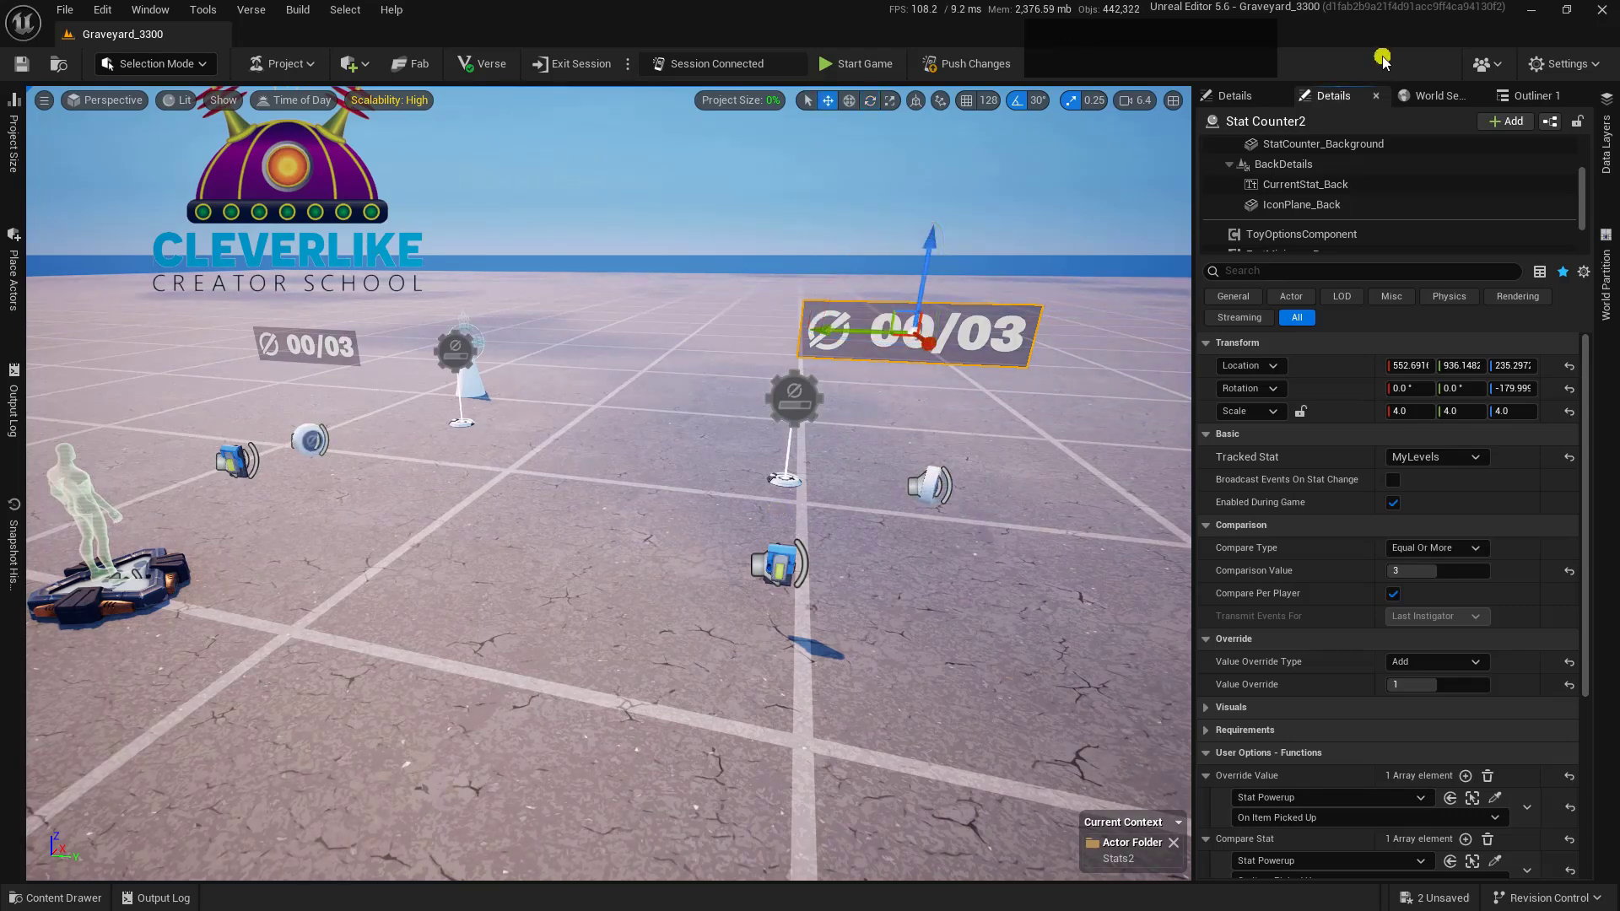
left_click(1434, 683)
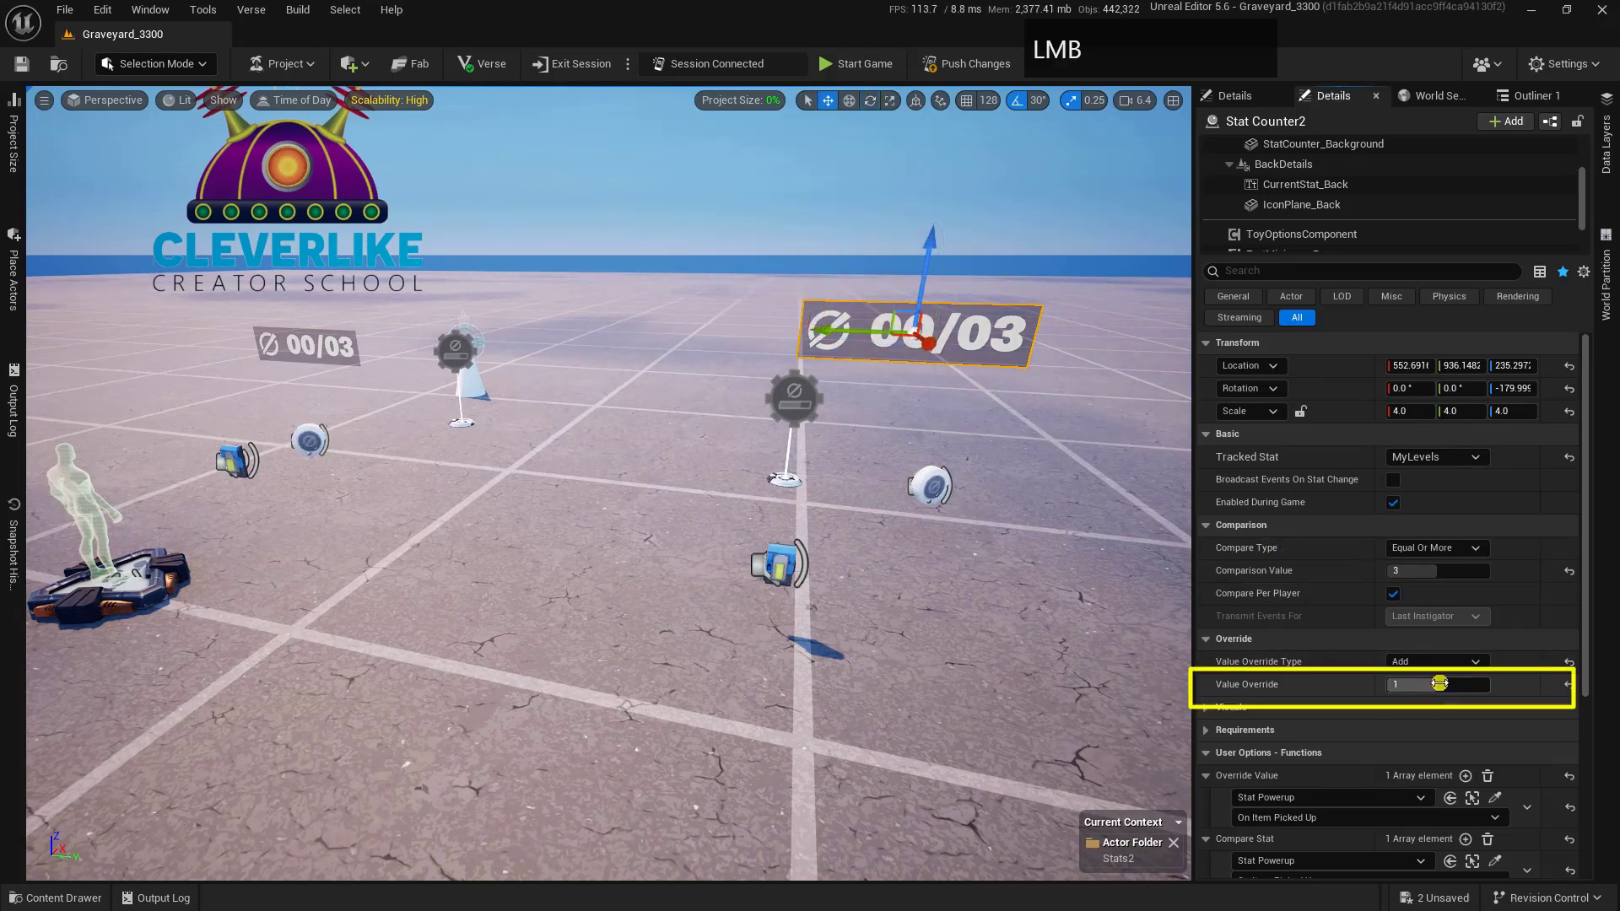
type("0")
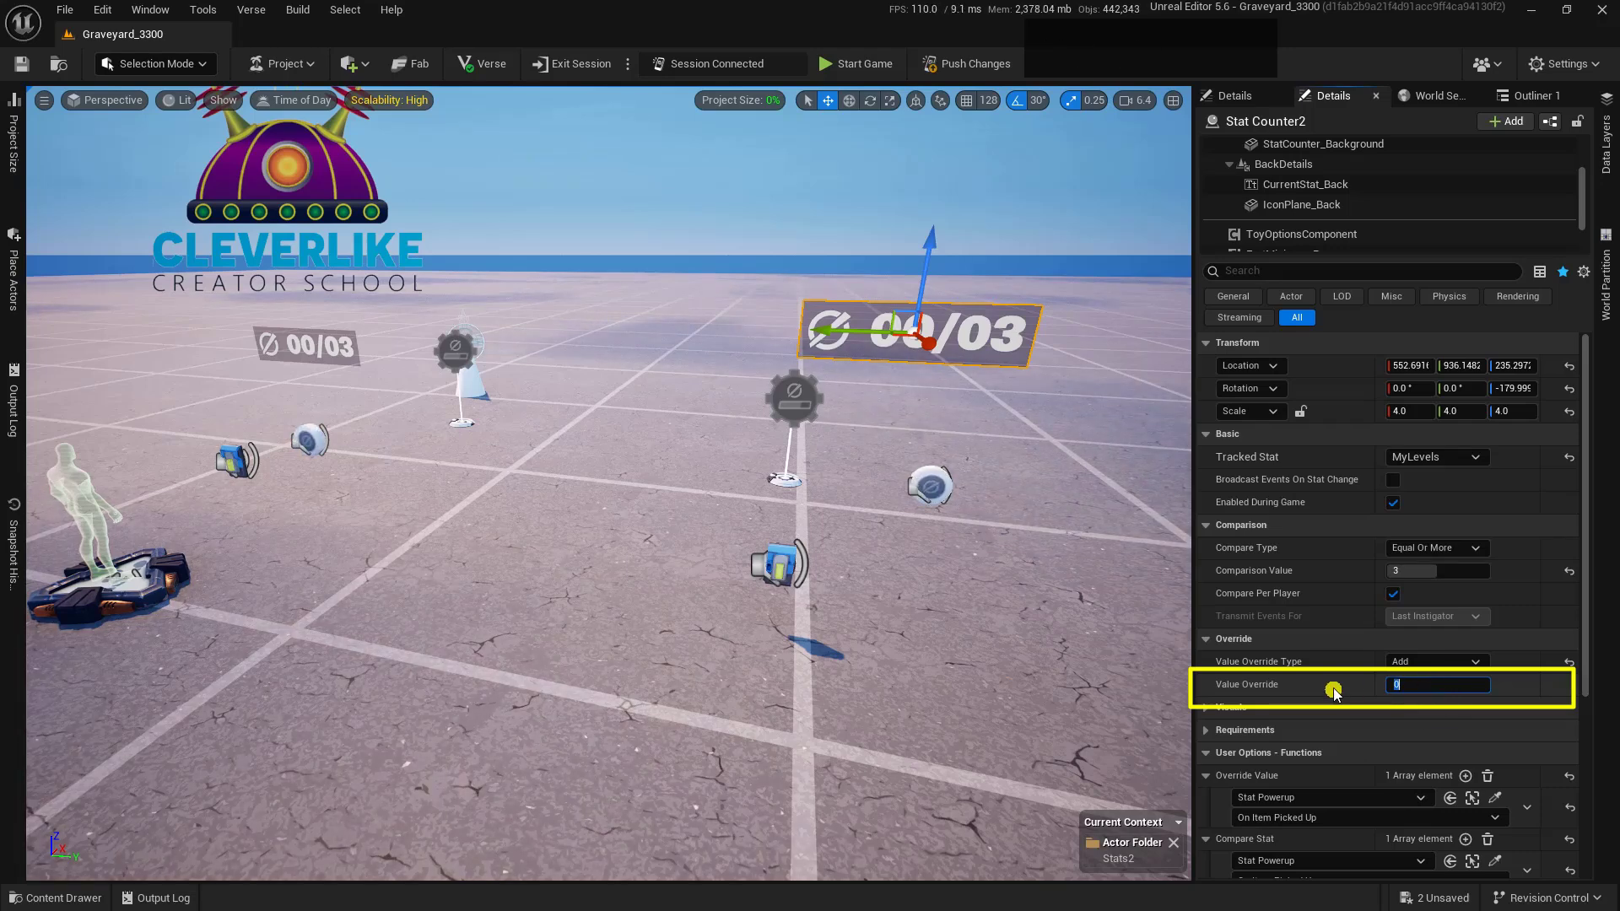
left_click(1332, 685)
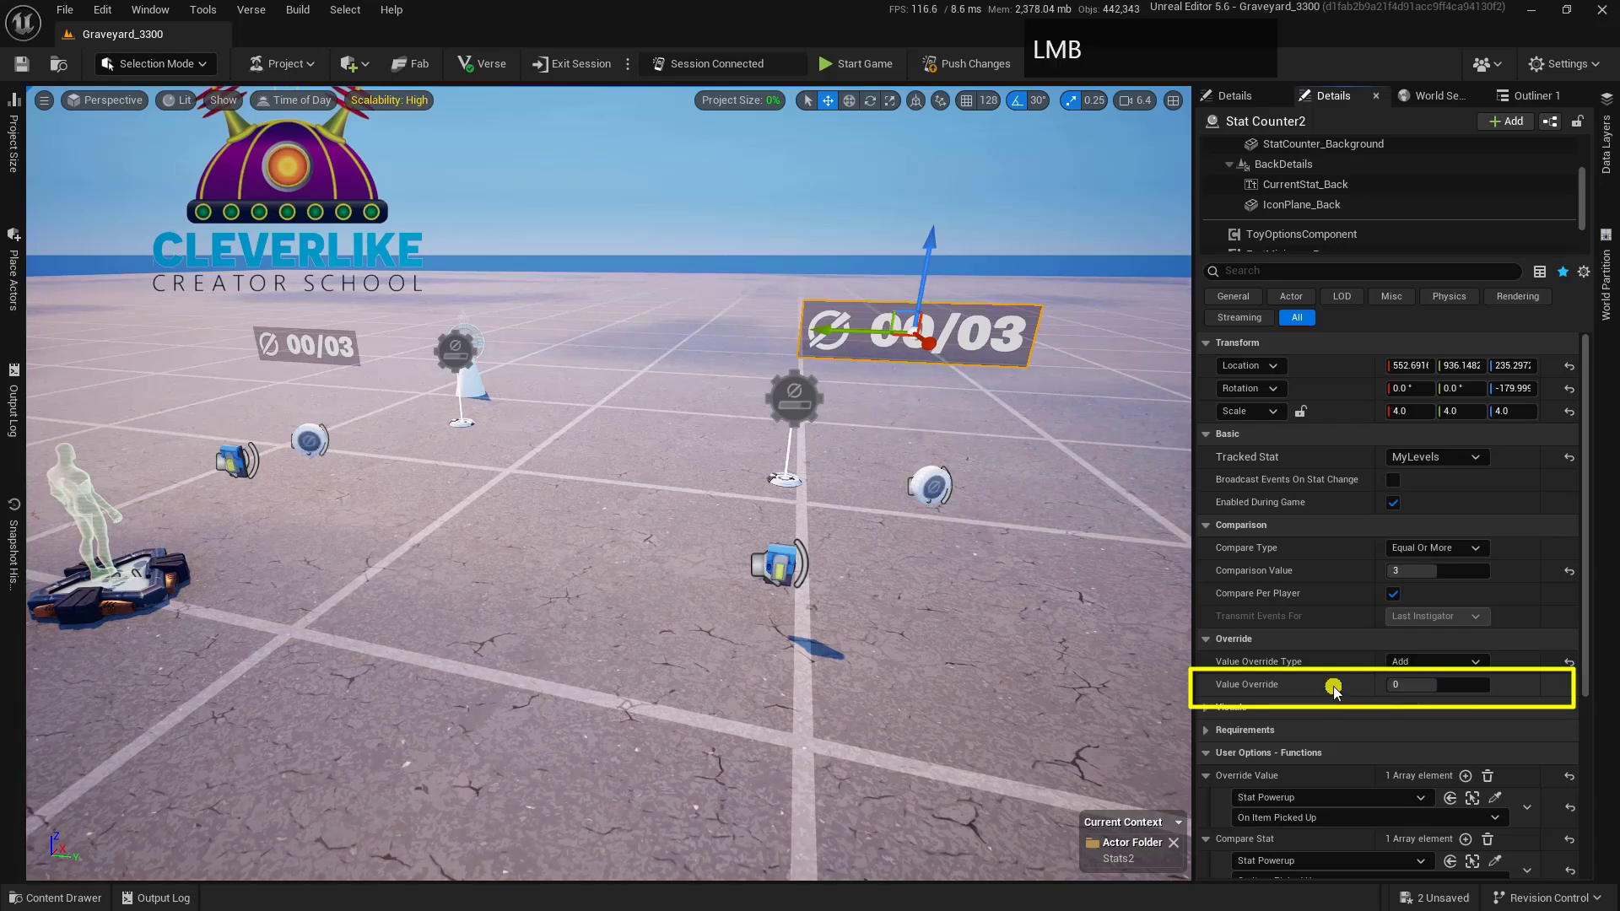
Bind the Pickup function of the MyLevels Stat Powerup to the nearby Button's On Interact event
left_click(931, 483)
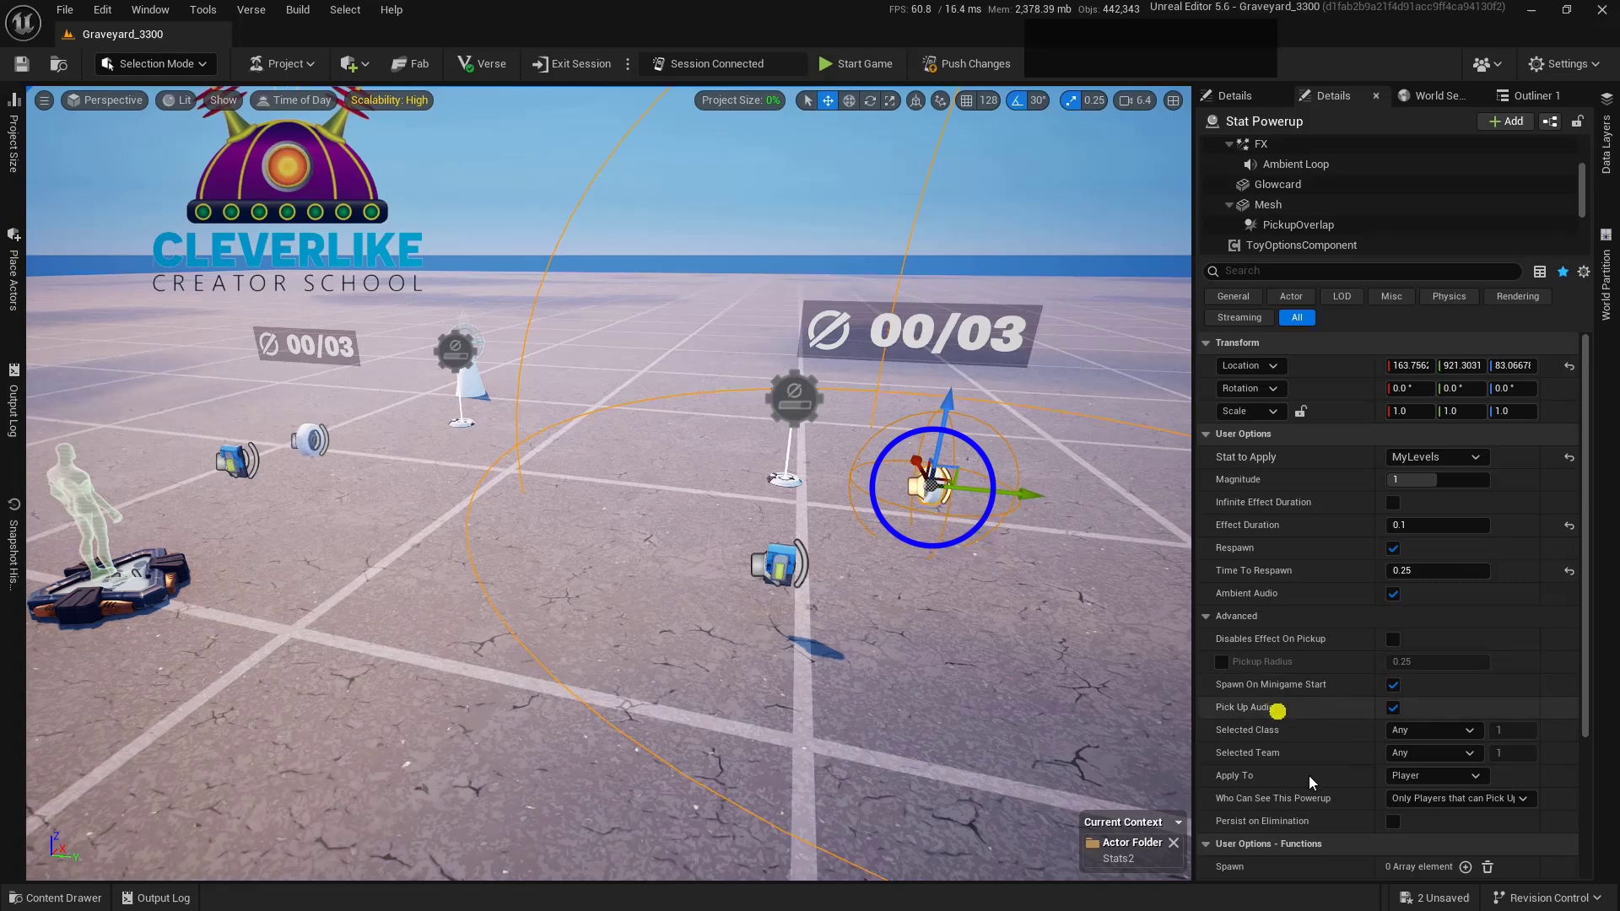
right_click_drag(1312, 783, 1337, 397)
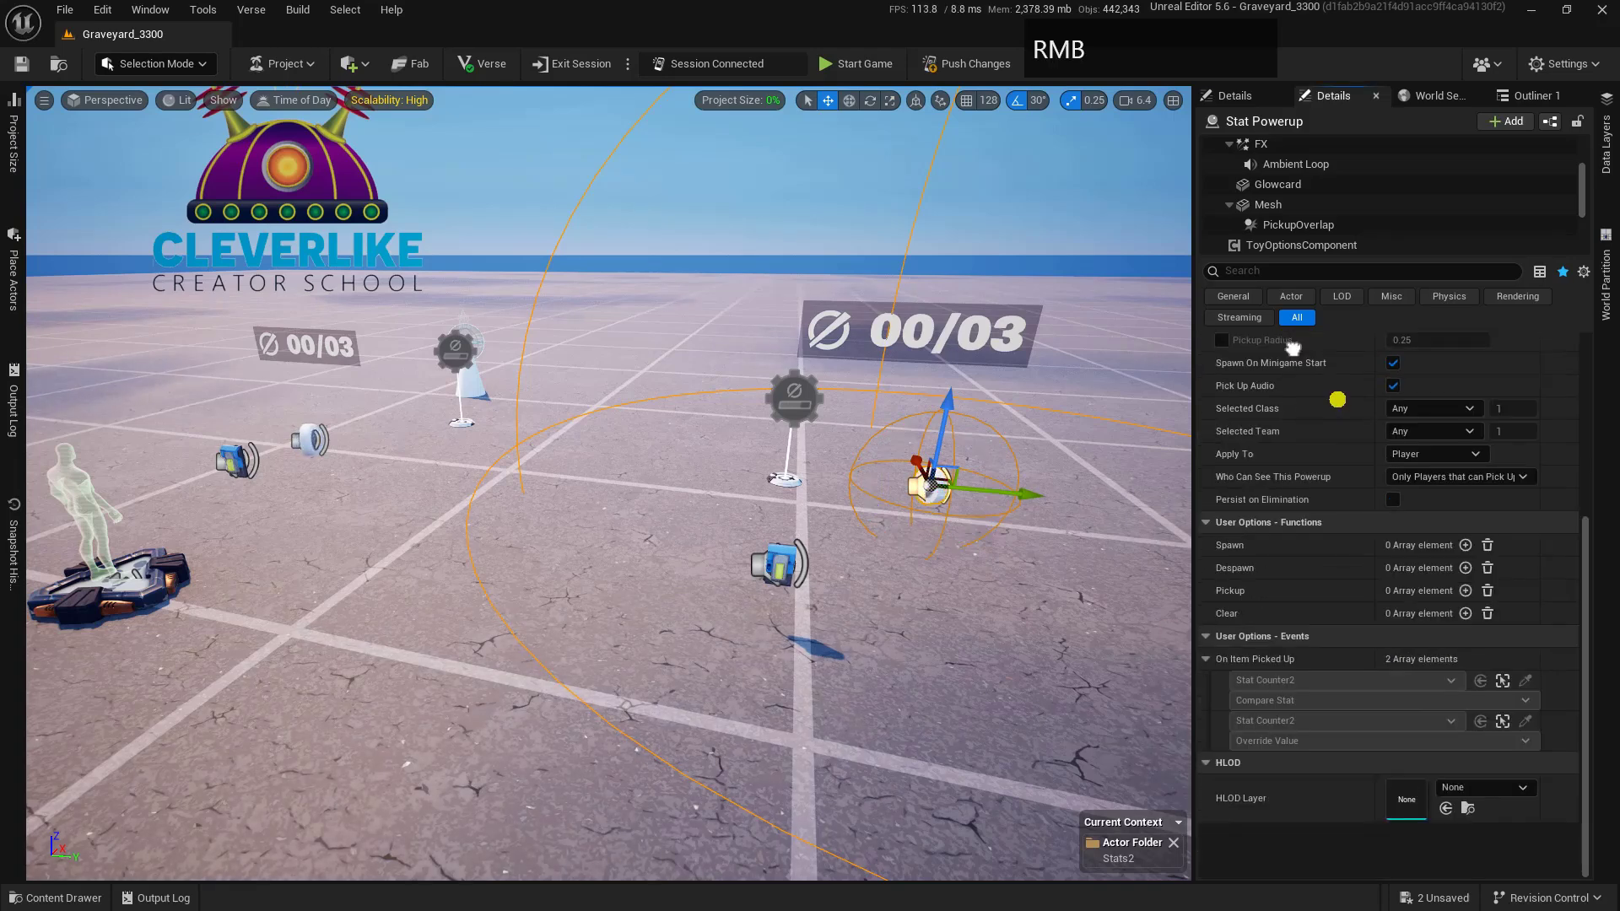
left_click(773, 546)
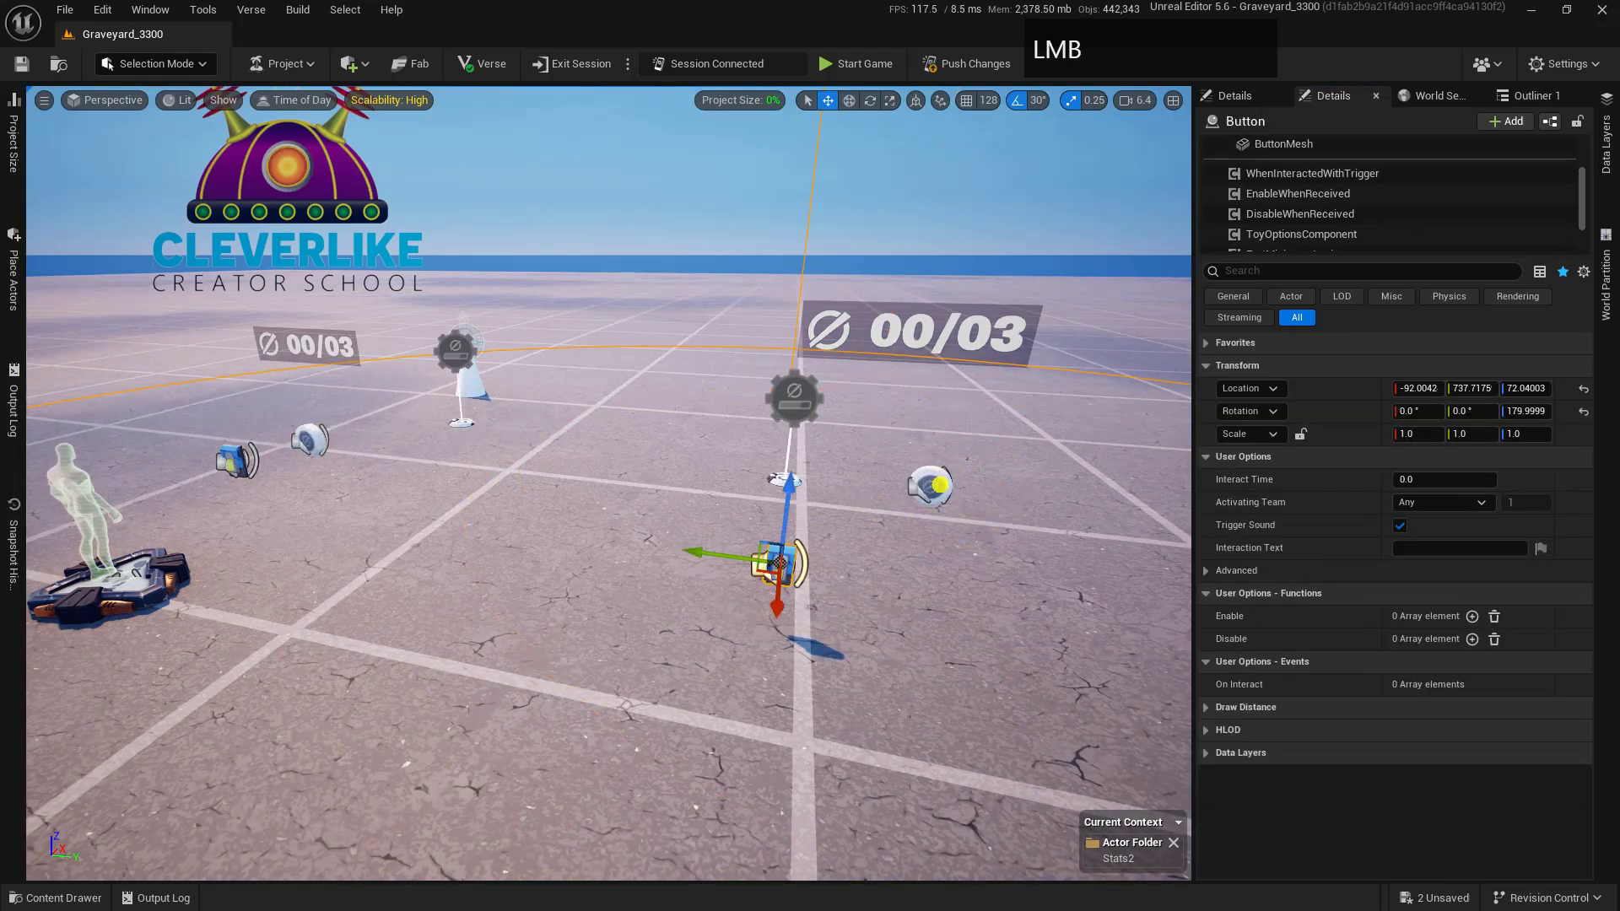
left_click(939, 484)
right_click_drag(1493, 741, 1426, 670)
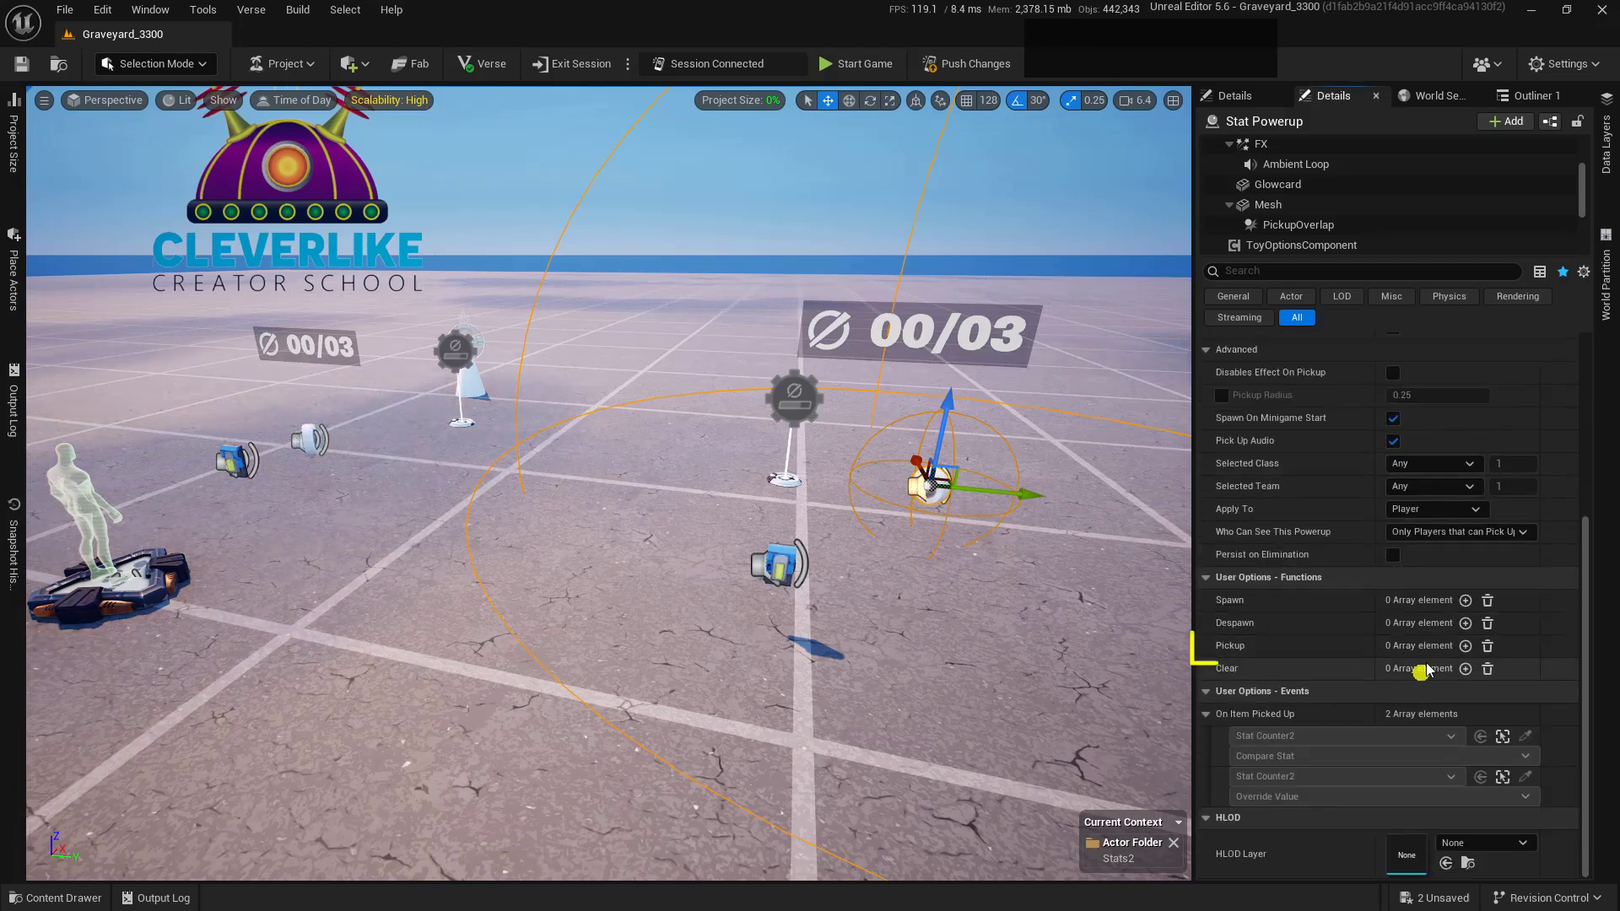
left_click(1465, 646)
left_click(1495, 667)
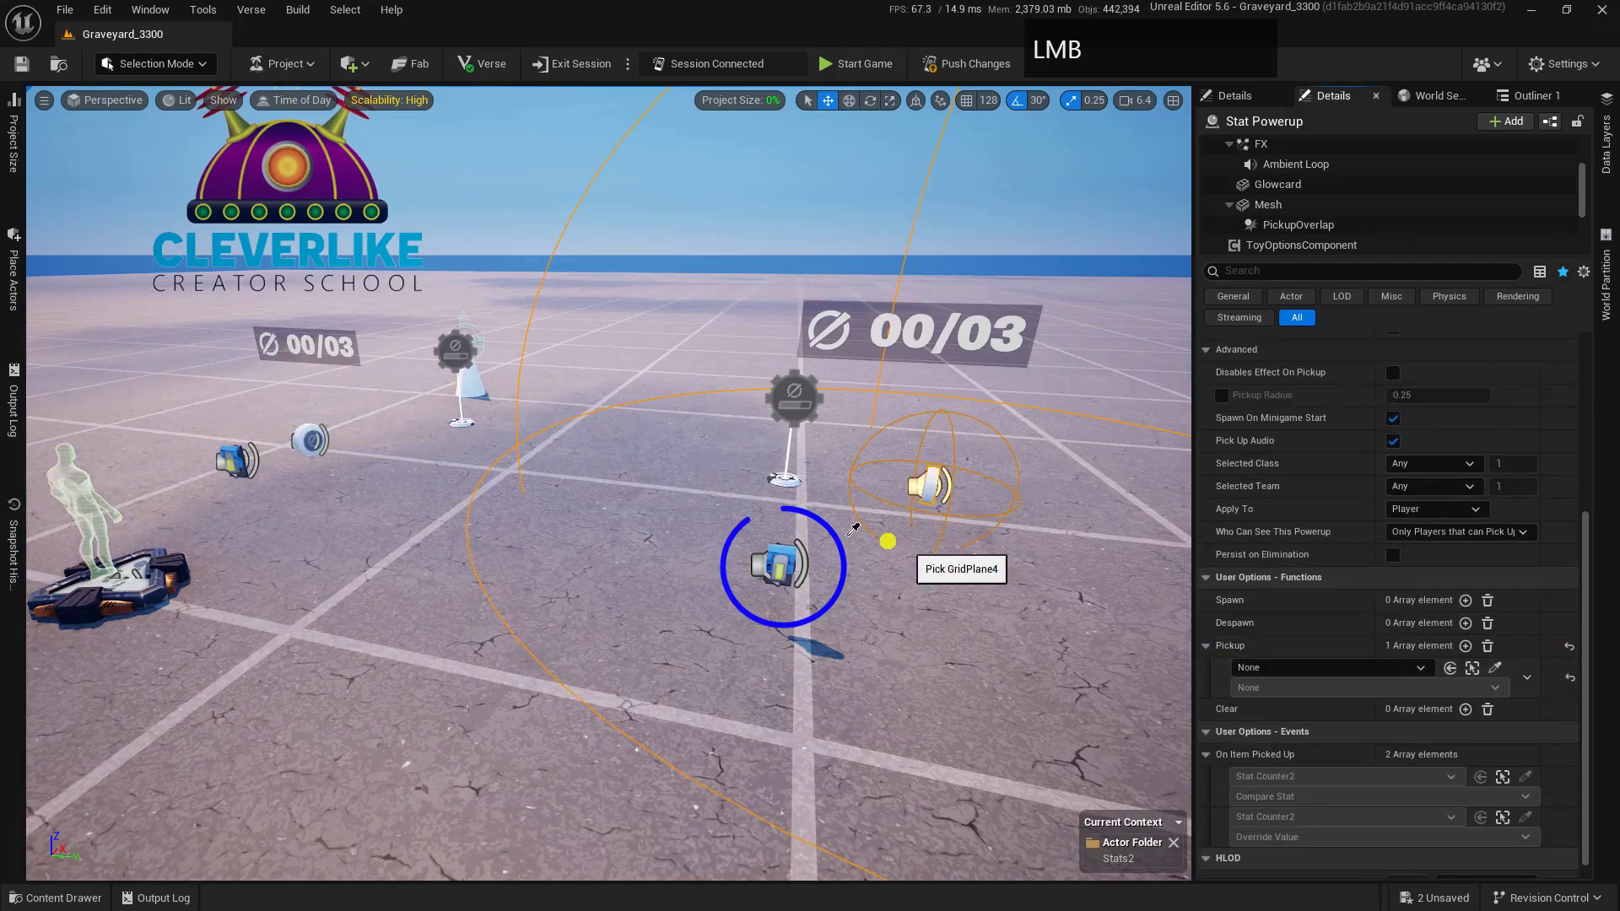
left_click(776, 563)
left_click(1295, 688)
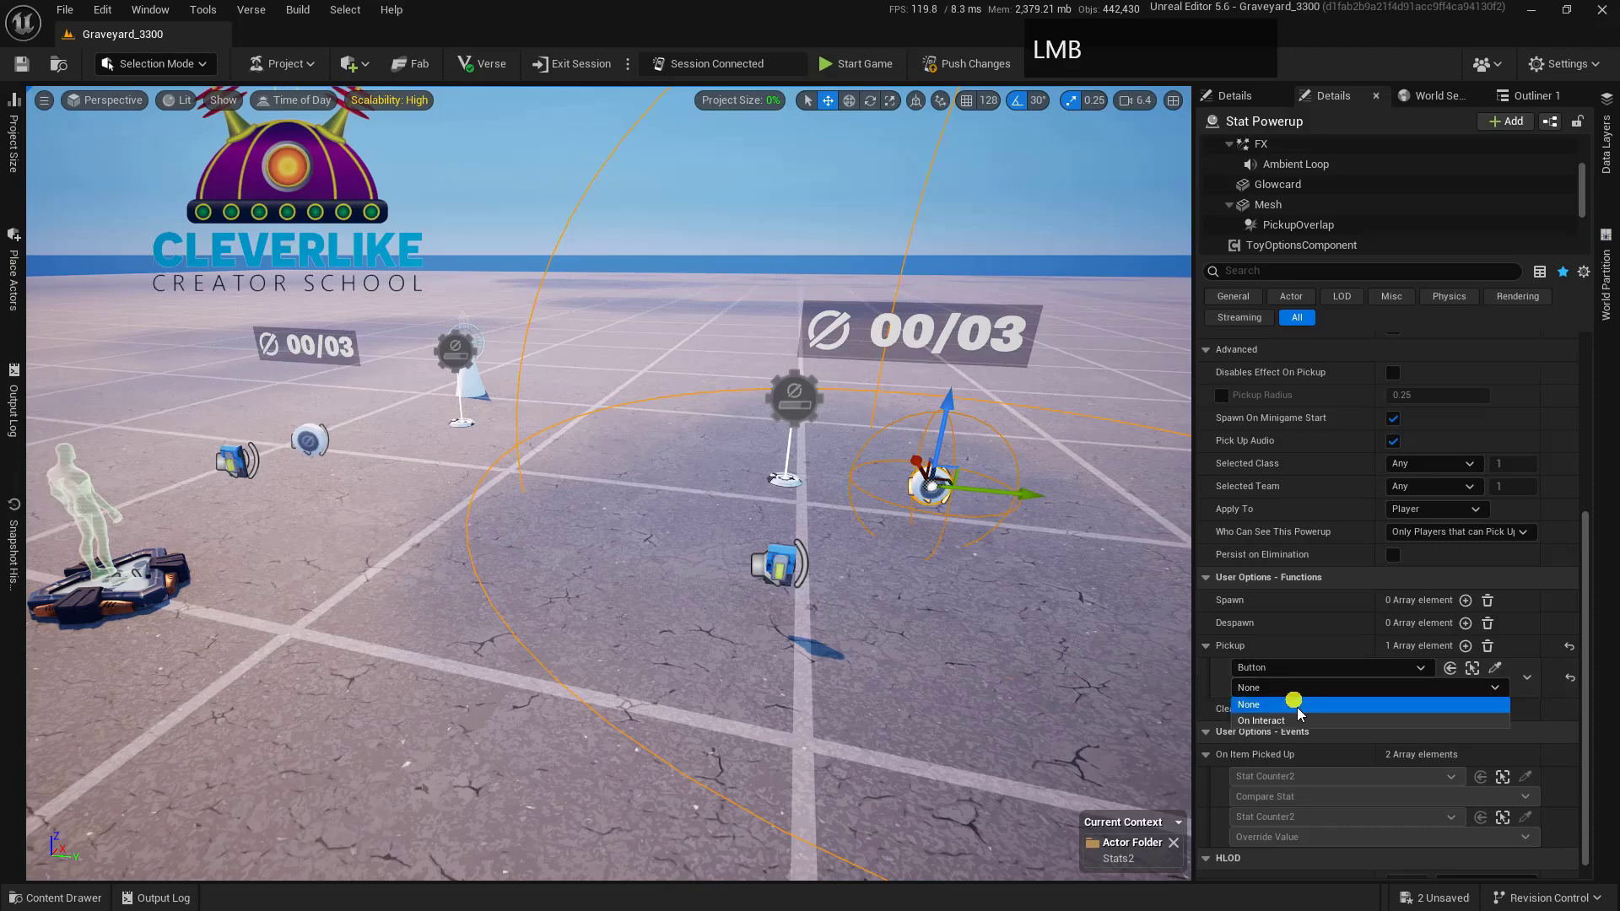
left_click(1299, 721)
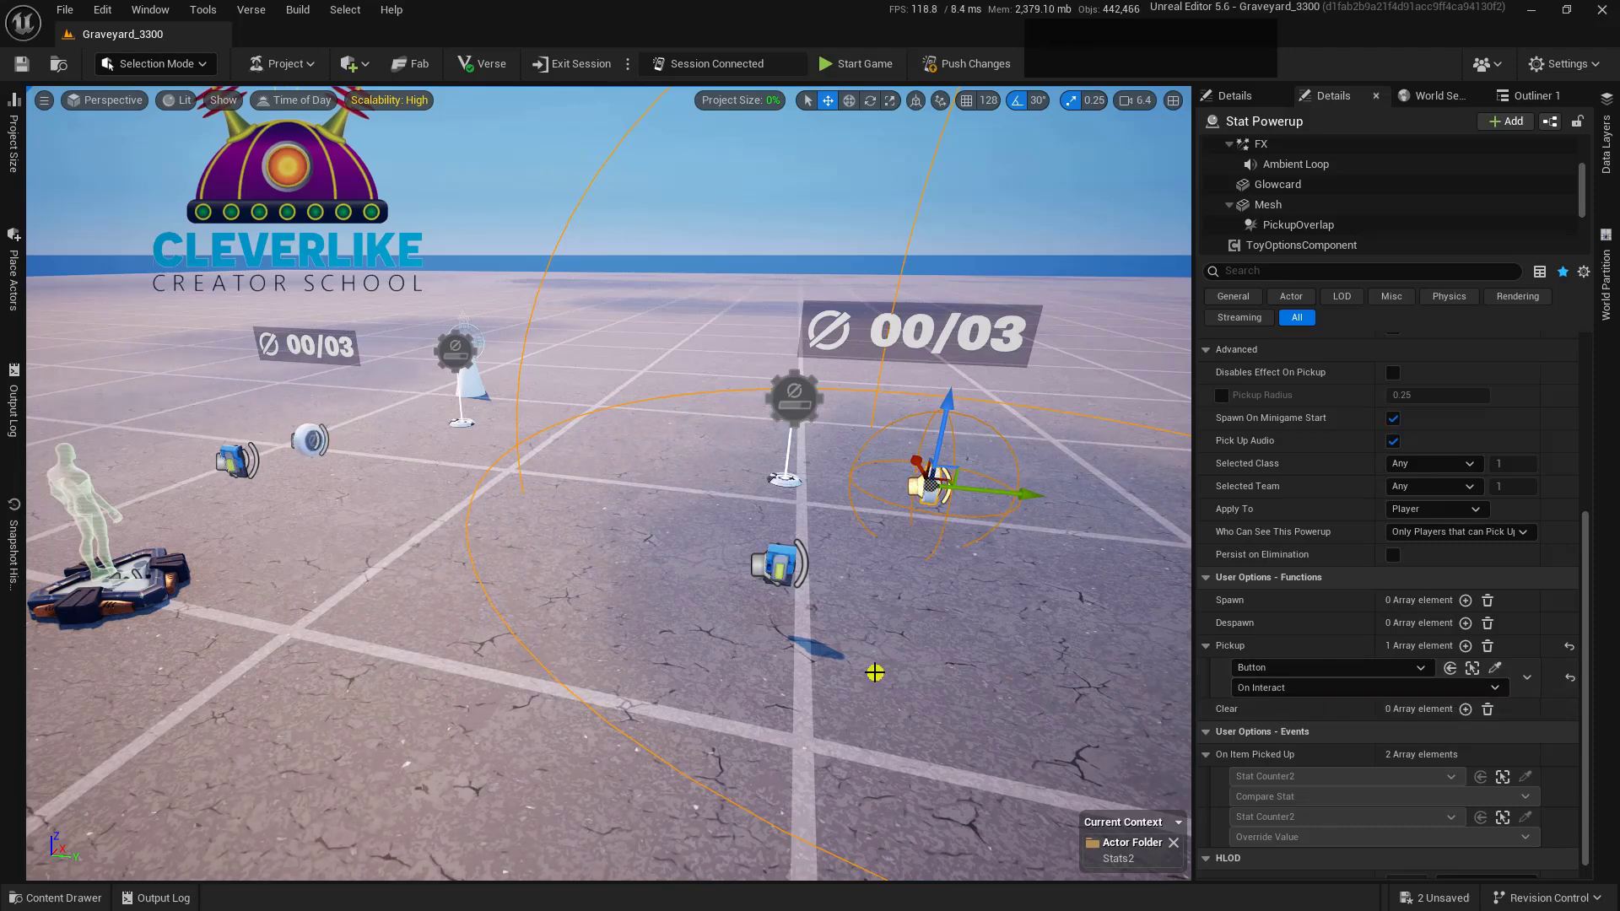
key("alt+1")
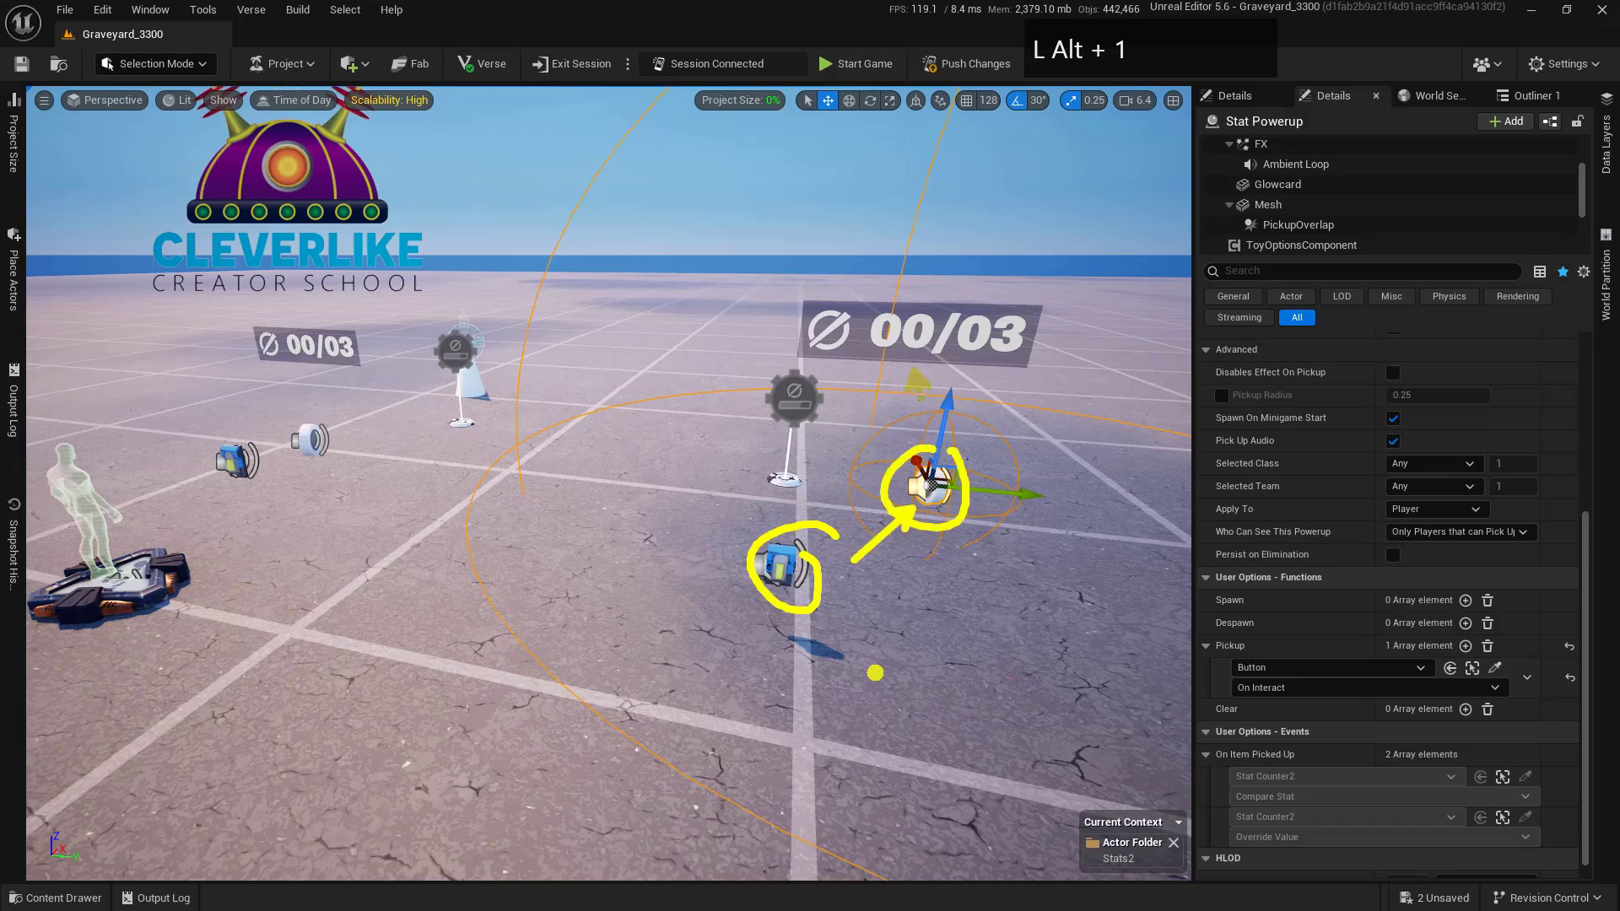
left_click_drag(923, 443, 914, 371)
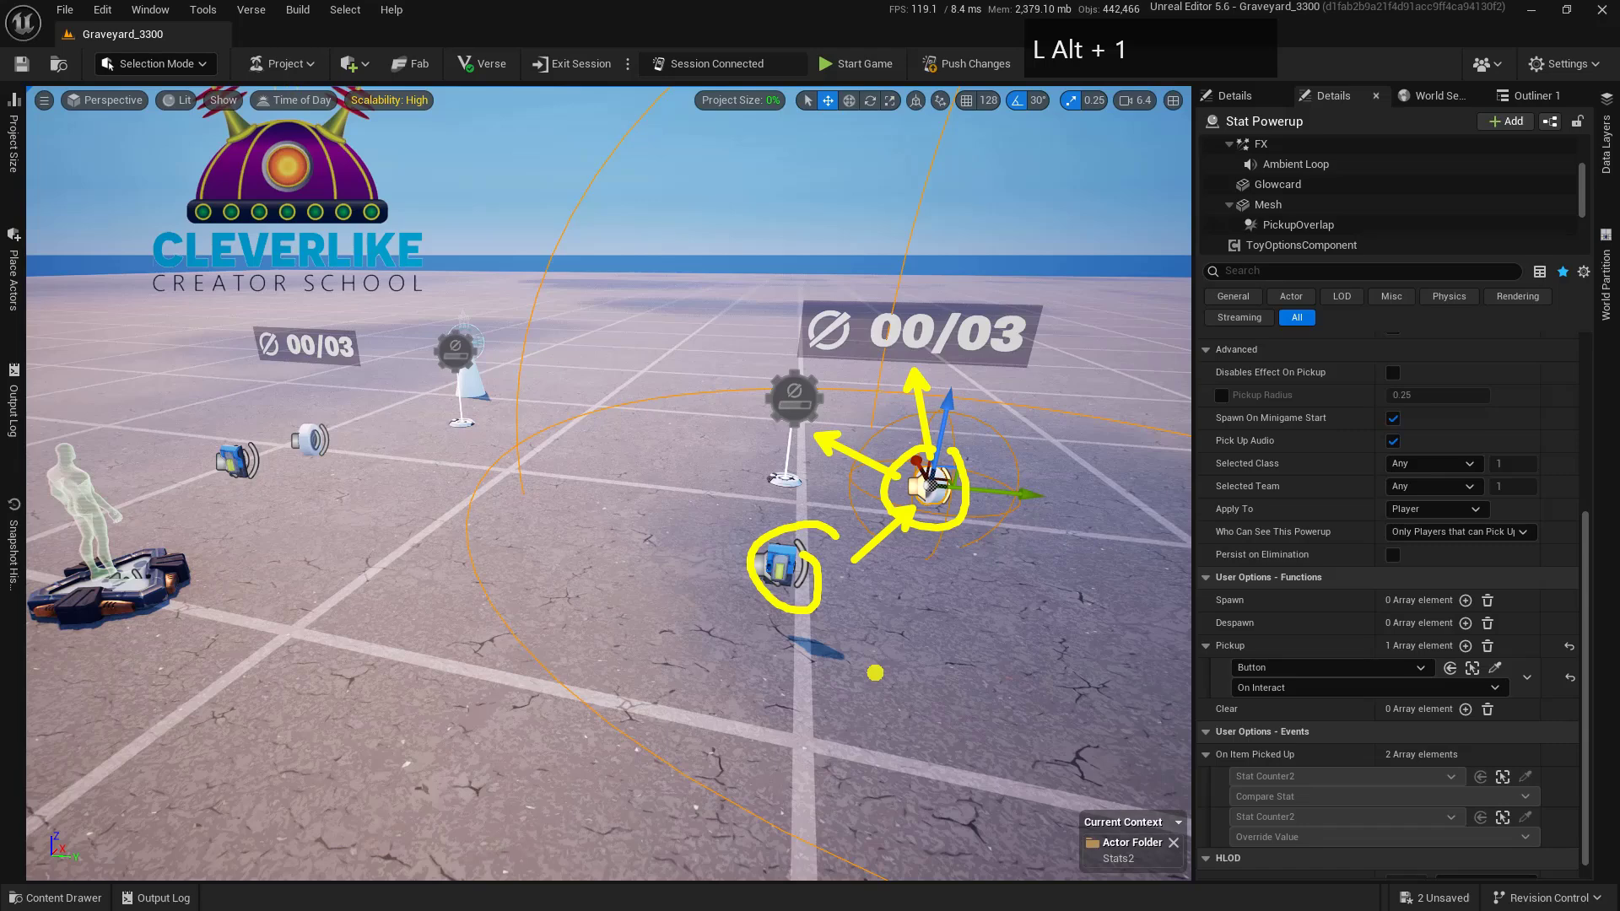
left_click_drag(957, 447, 924, 531)
key("Escape")
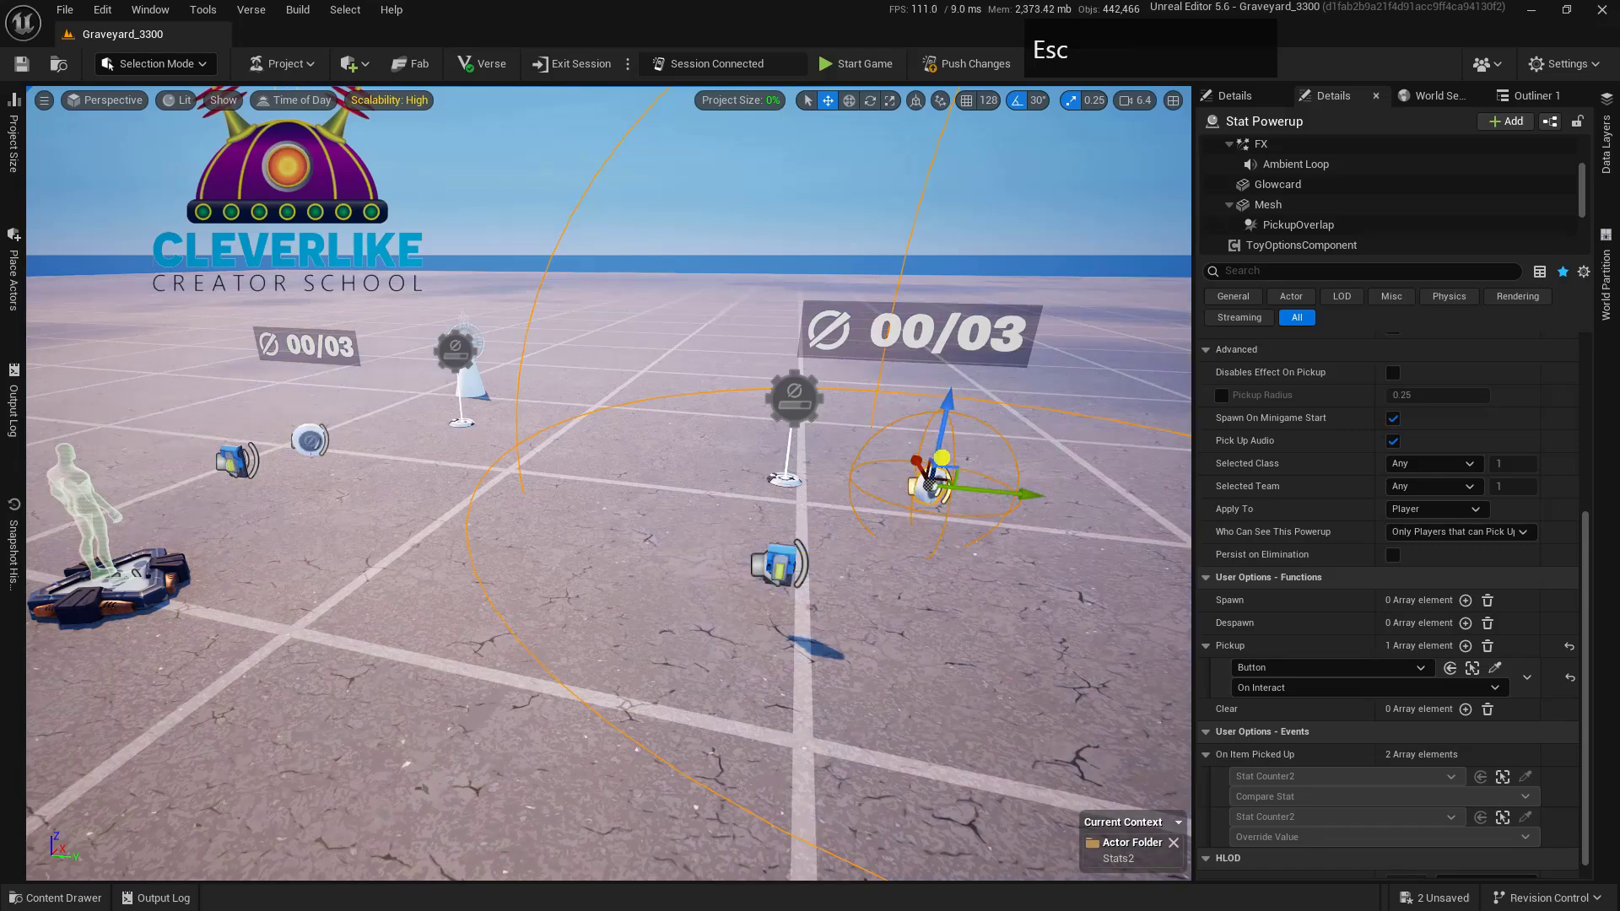
mouse_move(932, 403)
left_mouse_down()
mouse_move(928, 389)
mouse_move(930, 405)
left_mouse_up()
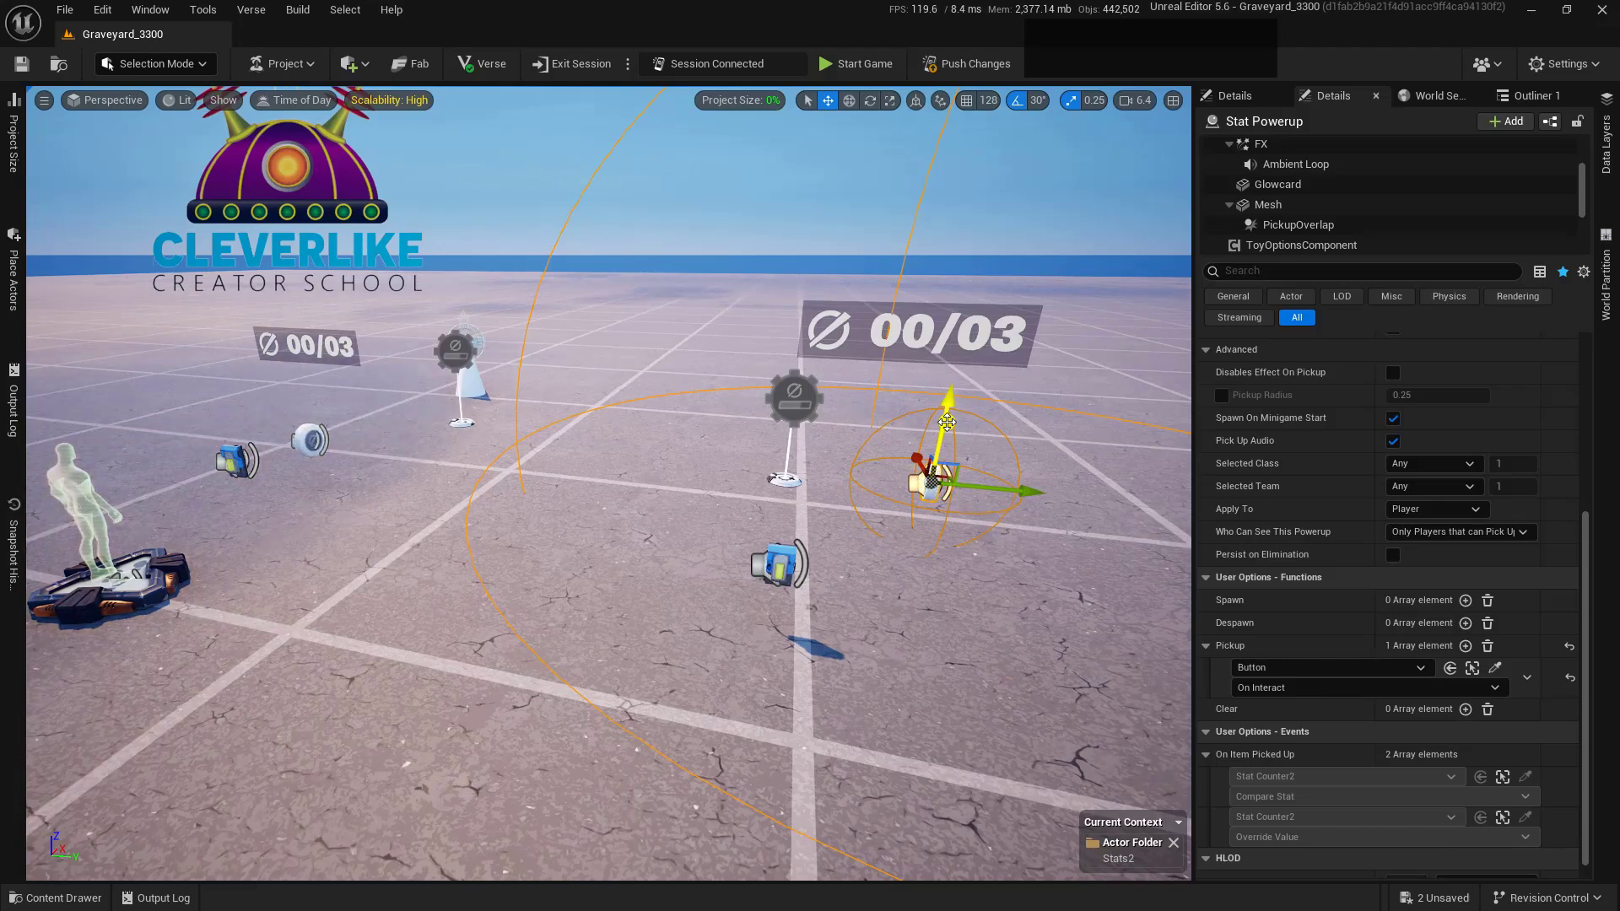
Find the VFX Spawner among the Fortnite devices and place one just below the MyLevels Stat Counter display
left_click(55, 897)
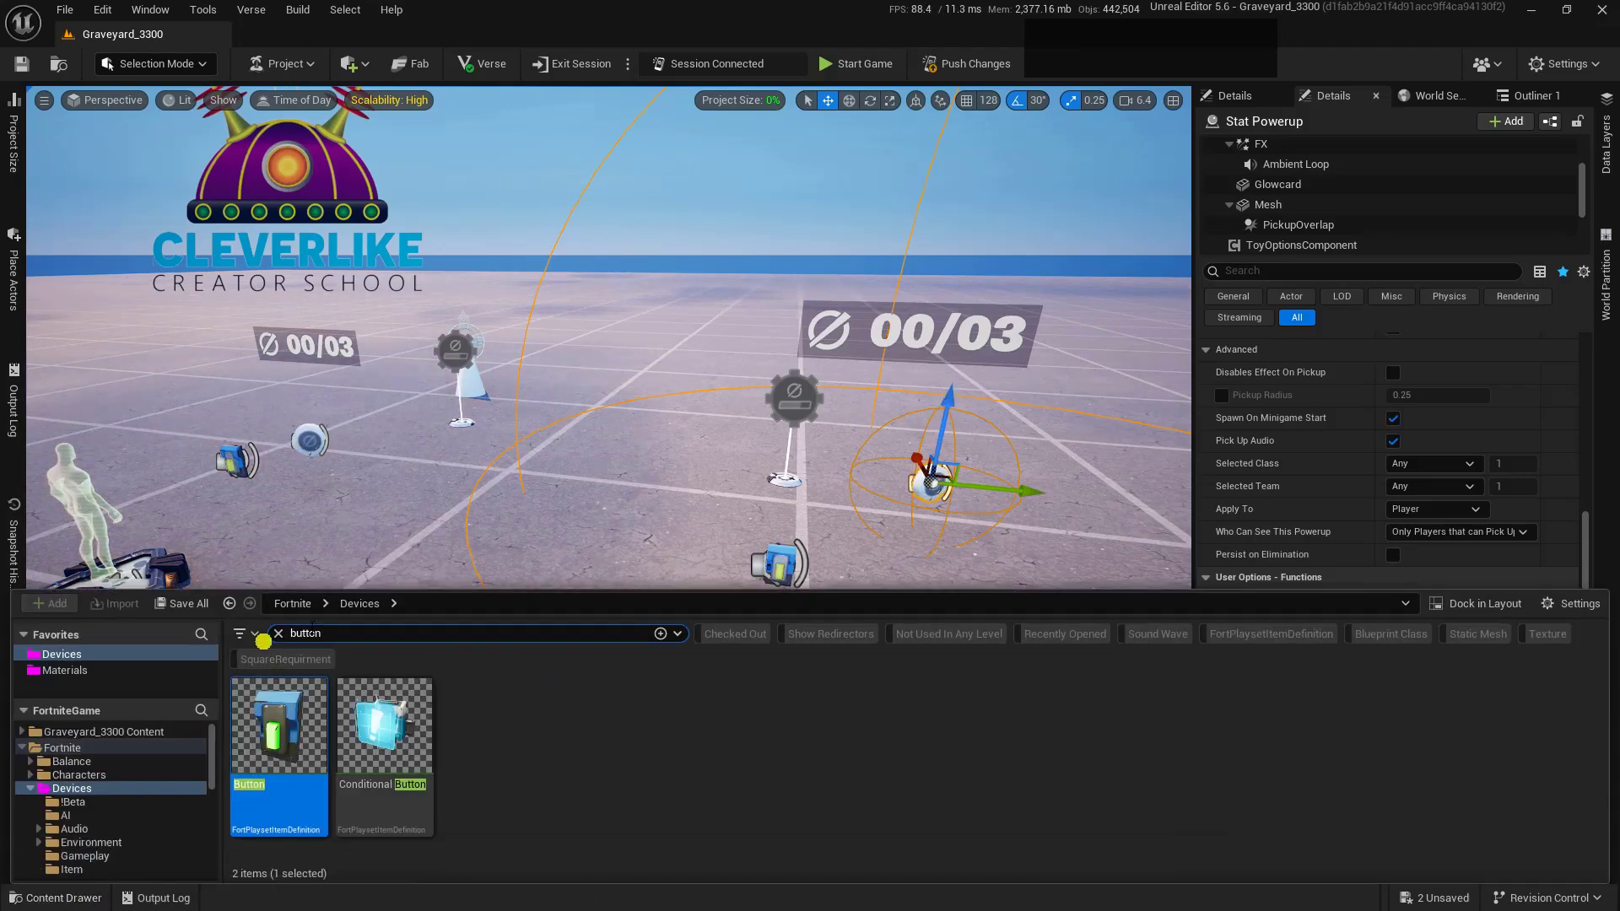
left_click(337, 633)
type("fx")
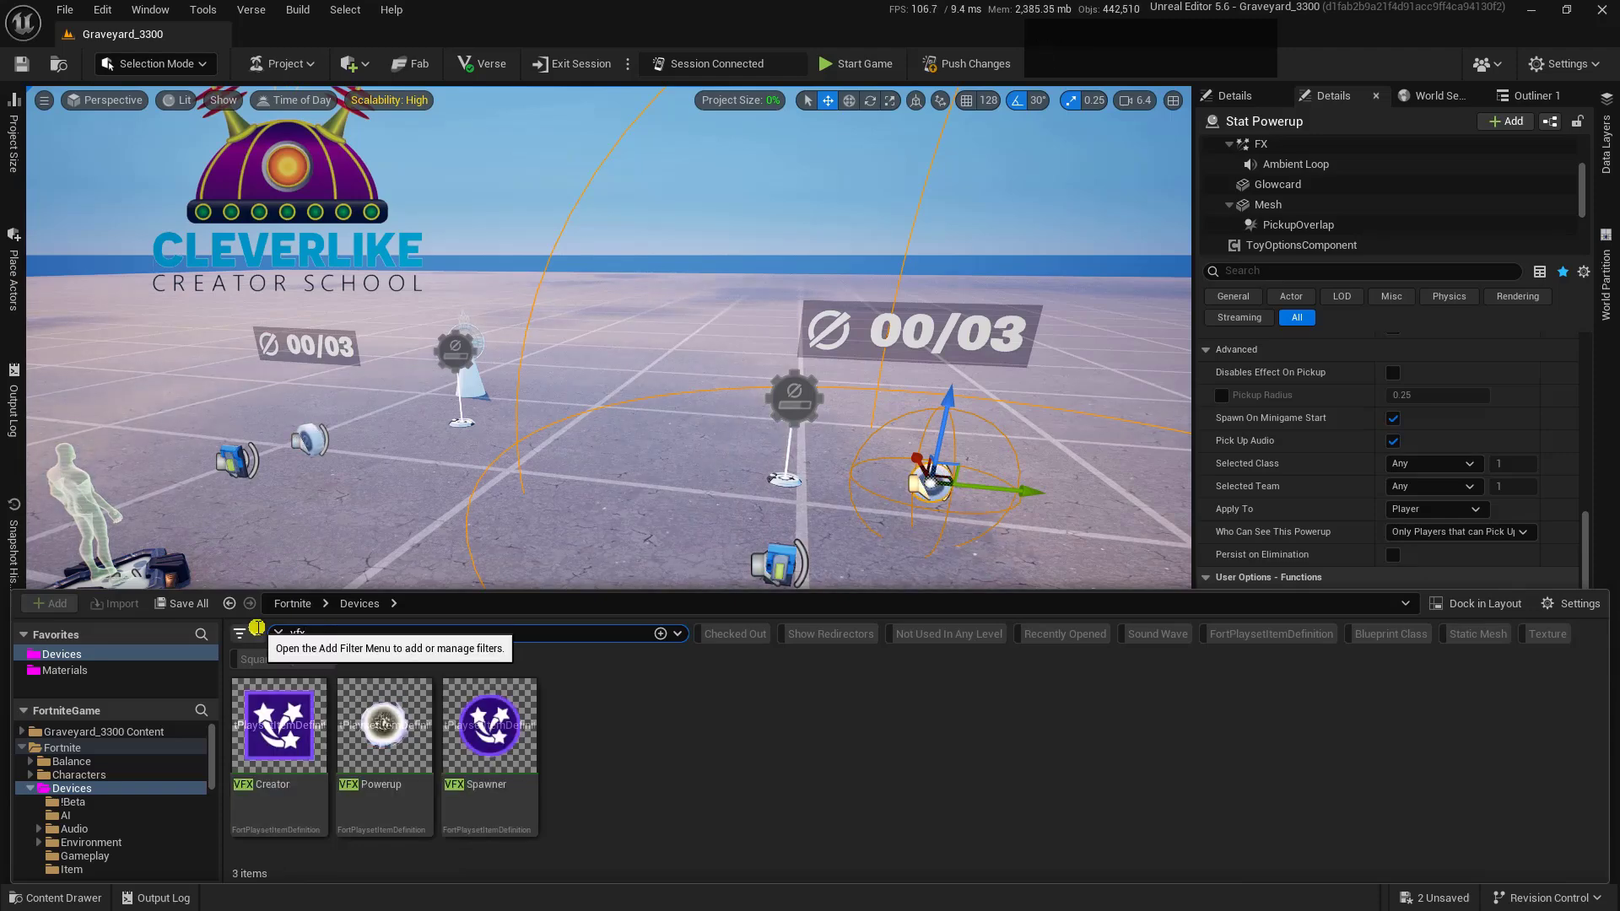
left_click(489, 725)
left_click_drag(610, 682, 877, 361)
key("space")
Set the new VFX Spawner's Effect Type to Burst and its Sound Effect to None
mouse_move(1369, 478)
right_mouse_down()
mouse_move(1369, 688)
mouse_move(1338, 470)
right_mouse_up()
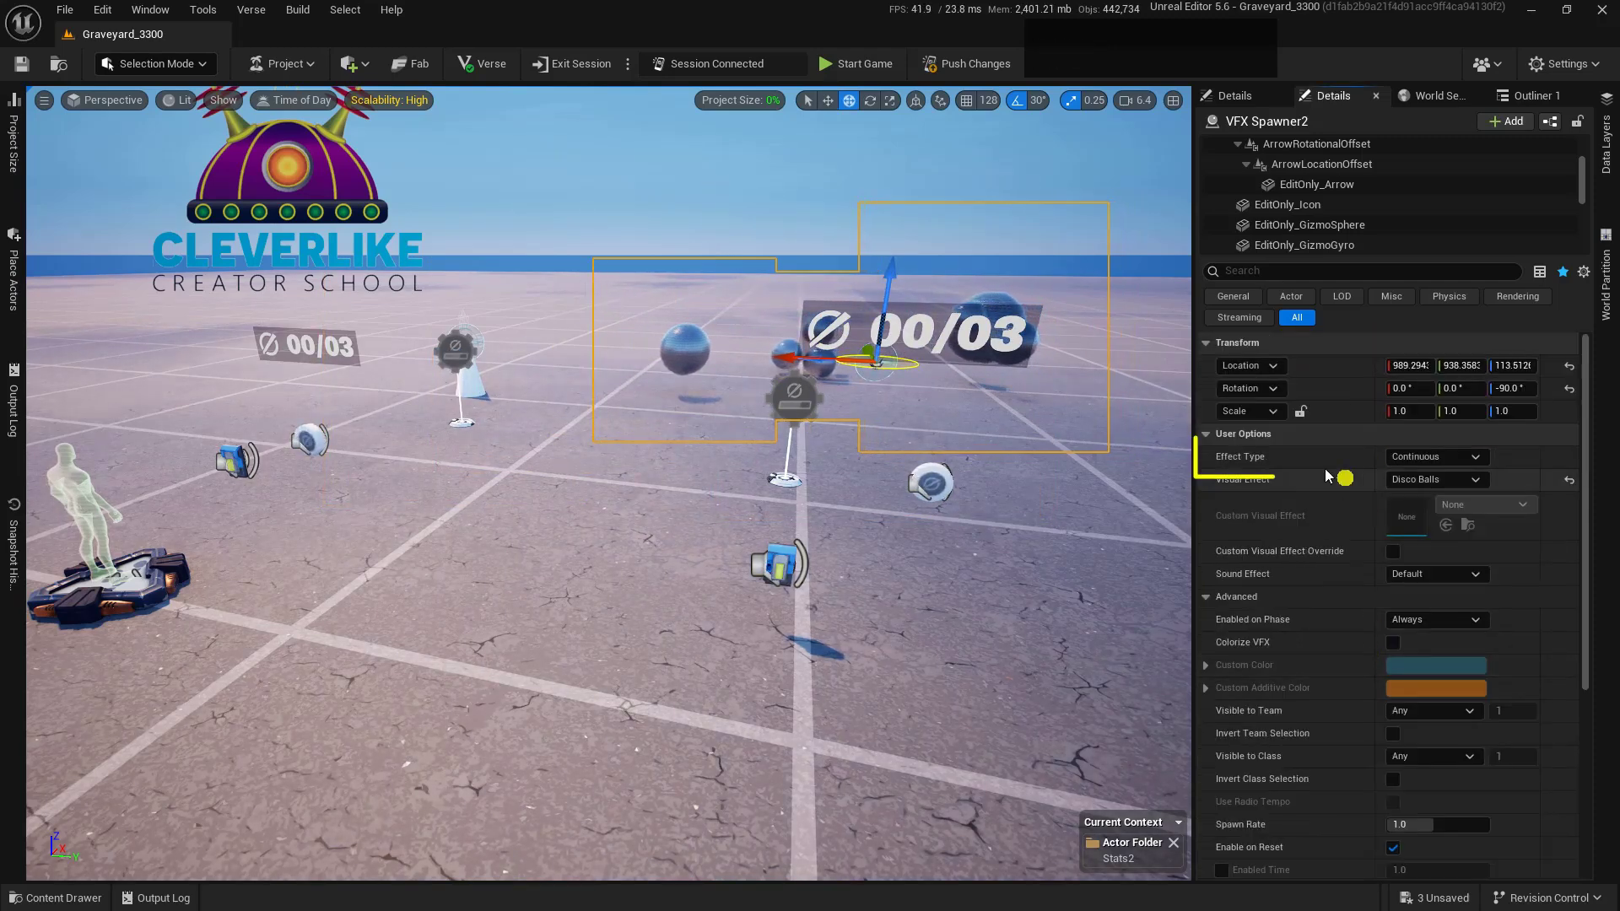
left_click(1444, 456)
left_click(1447, 486)
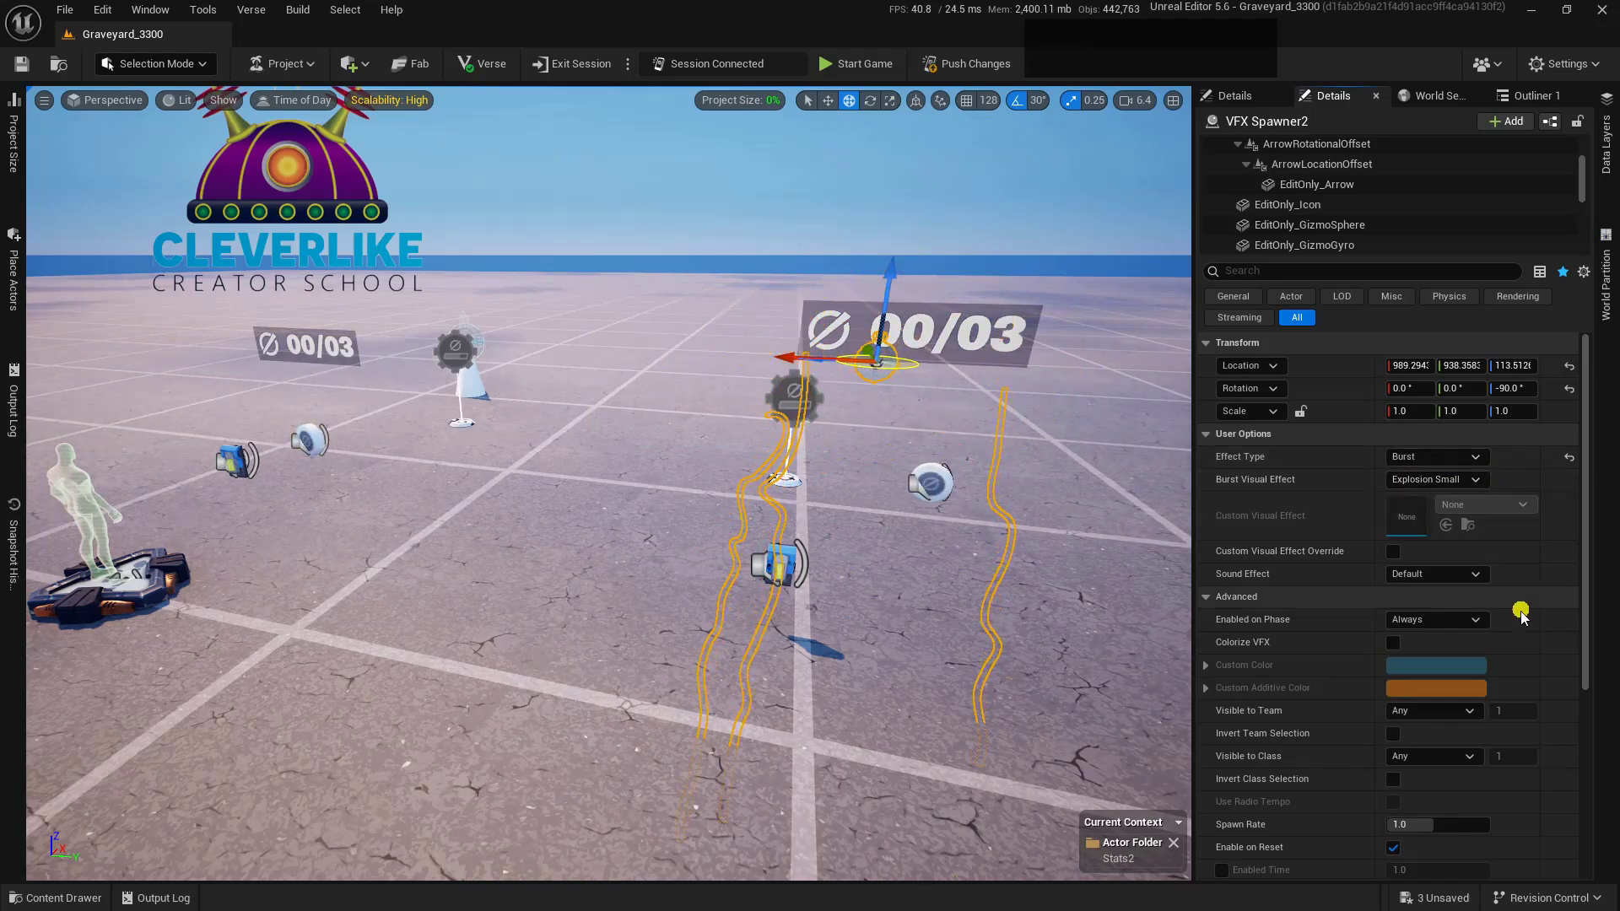
right_click_drag(1522, 615, 1487, 431)
left_click(1435, 423)
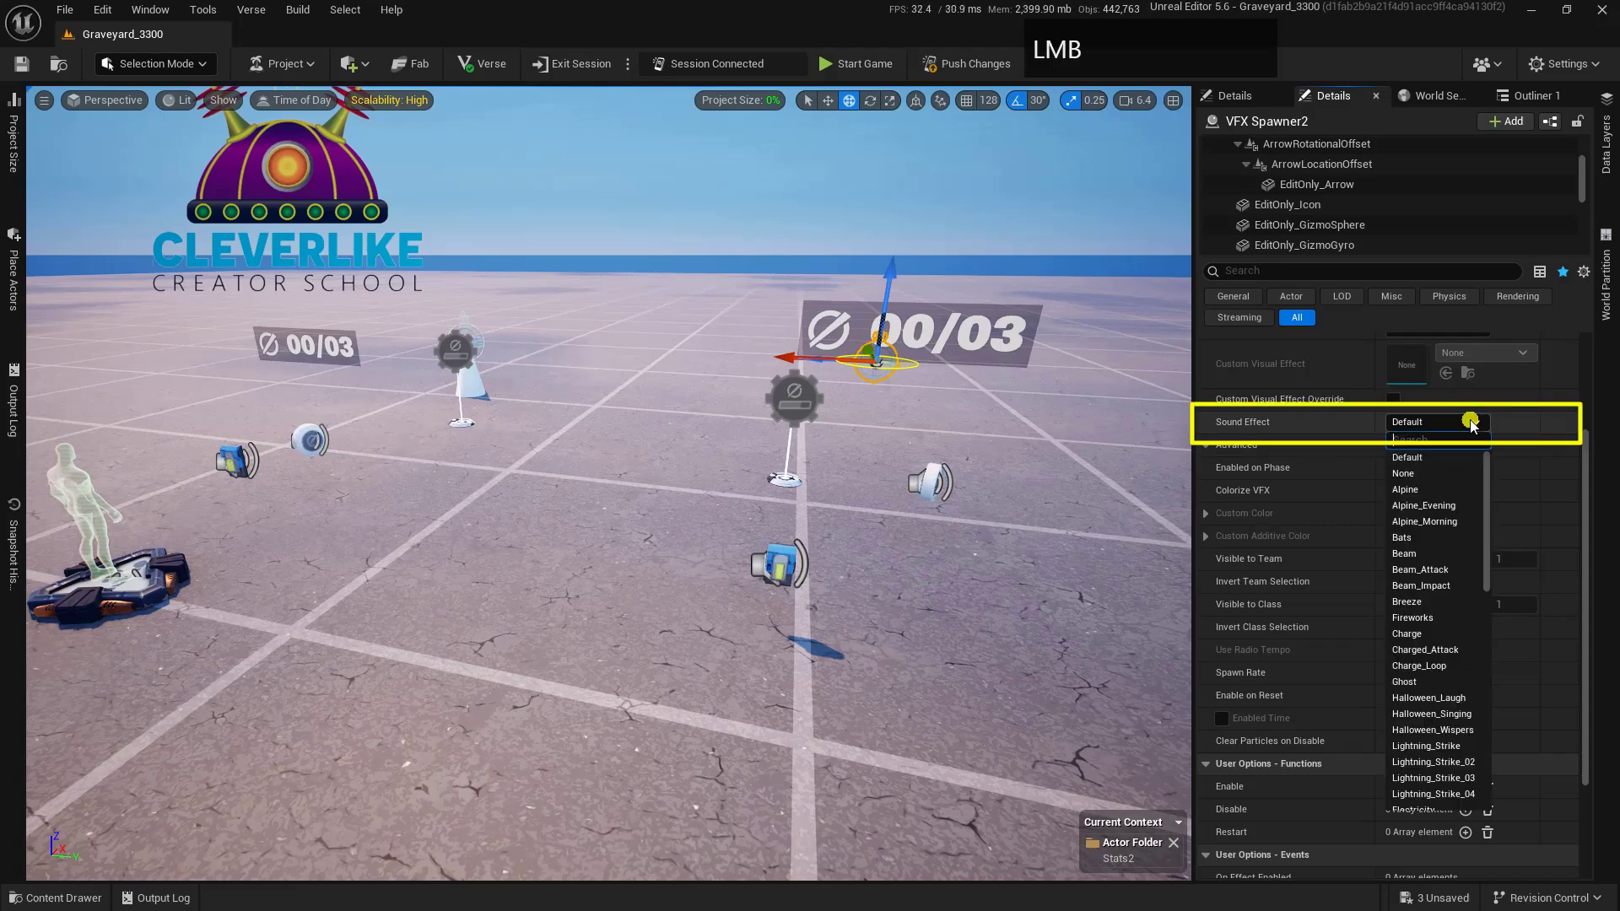
left_click(1435, 460)
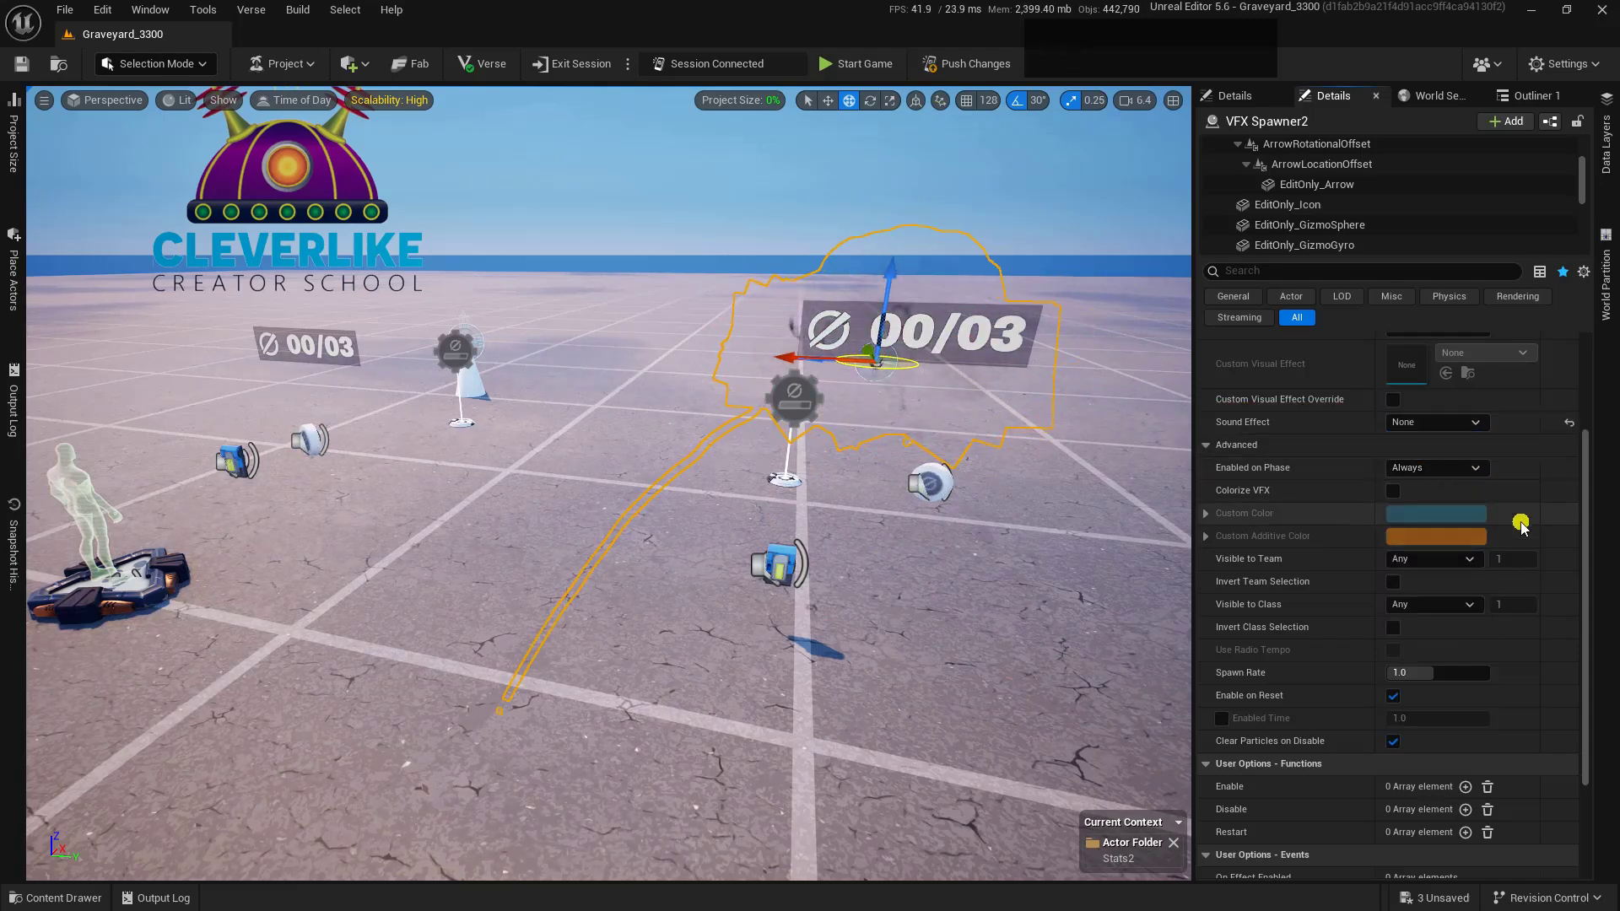
Bind the VFX Spawner's Restart function to the On Reached Maximum event of Stat Creator2
mouse_move(1518, 518)
right_mouse_down()
mouse_move(1511, 405)
mouse_move(1504, 495)
right_mouse_up()
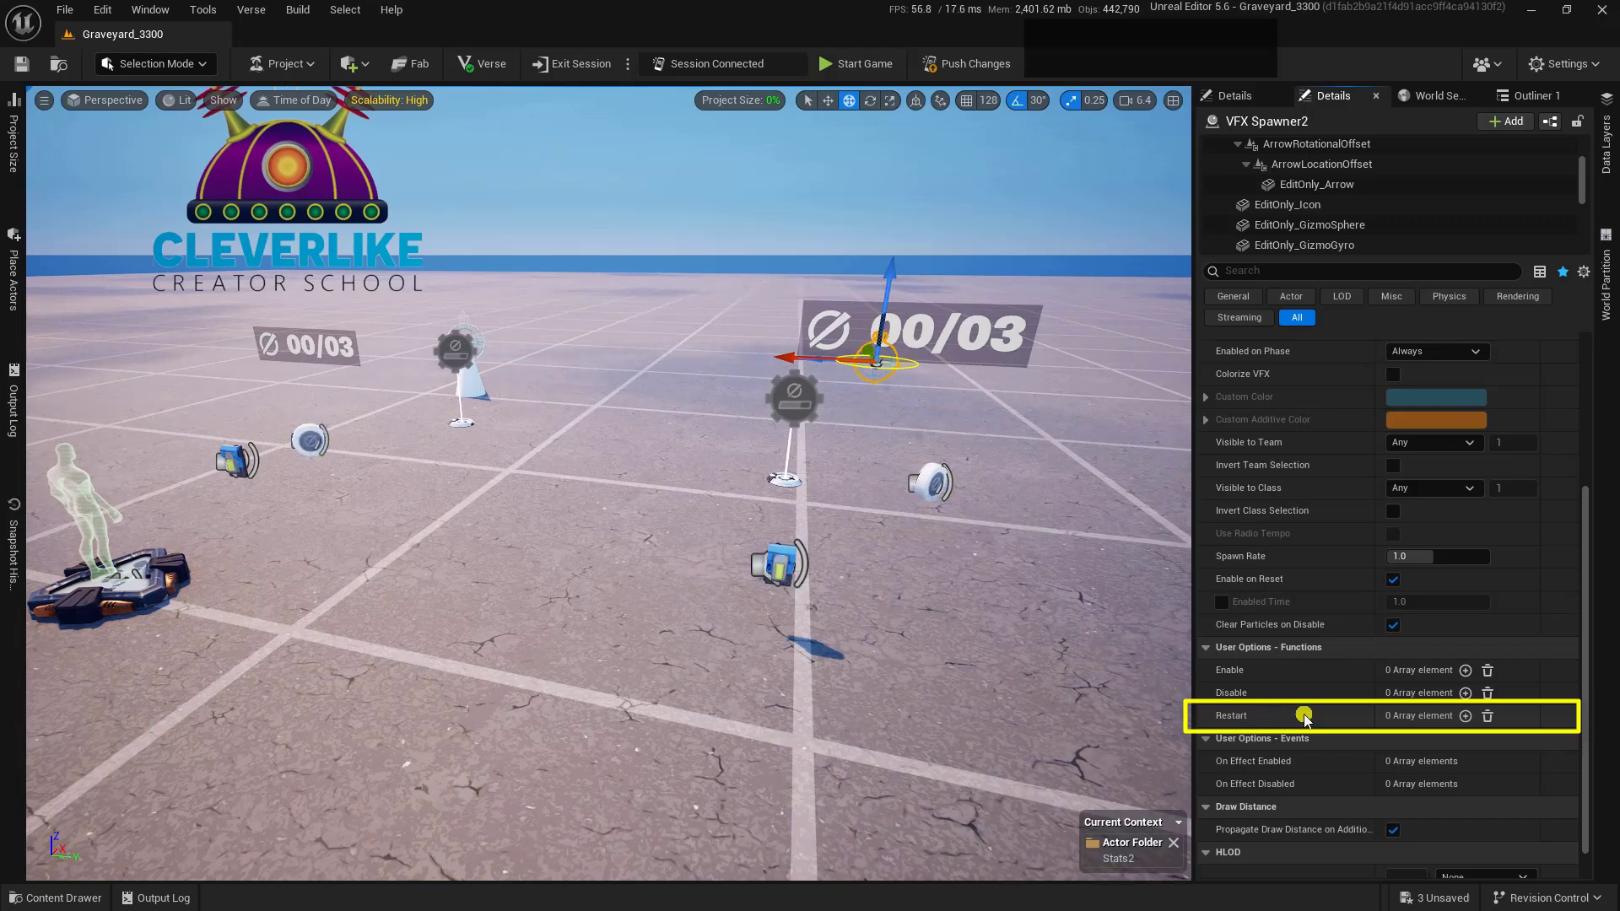
key("alt+1")
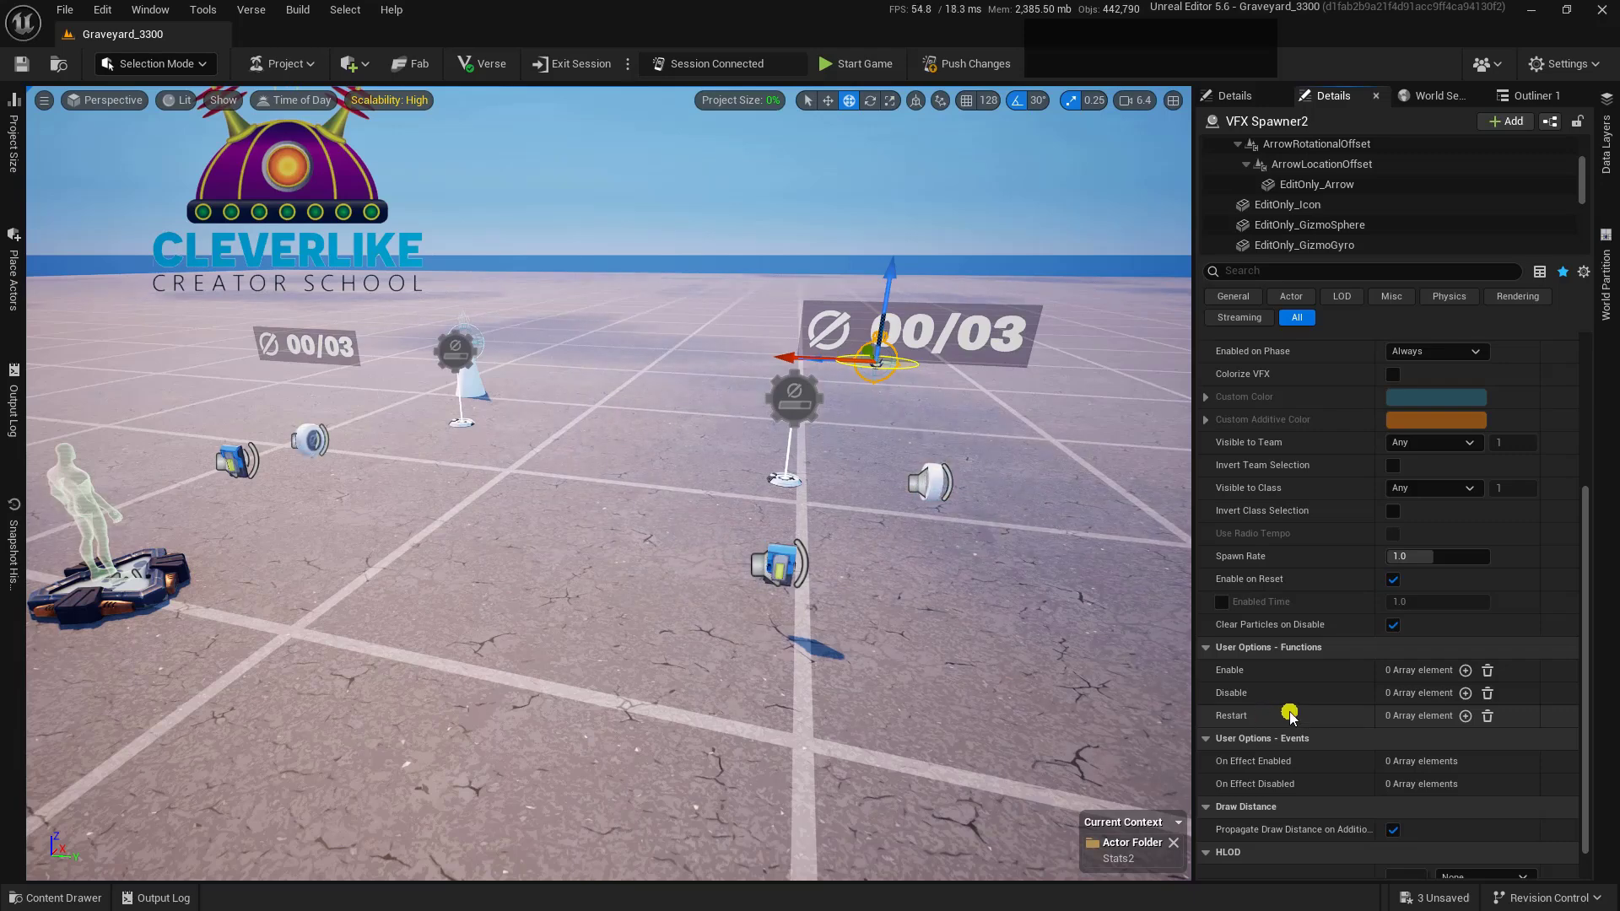
left_click(1465, 716)
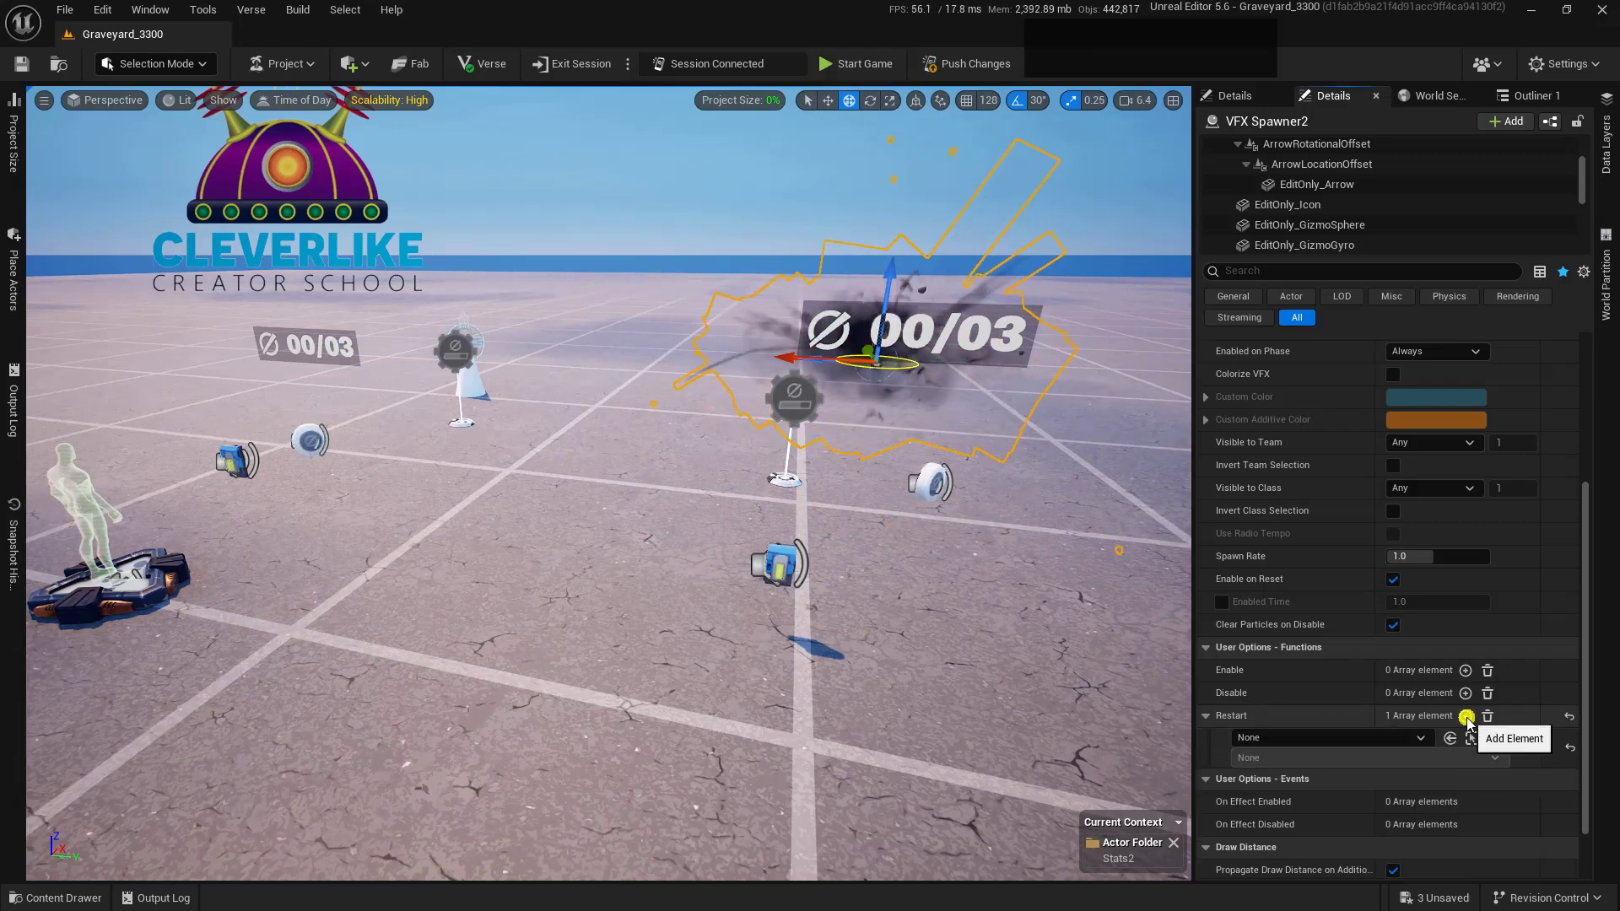
left_click(1494, 738)
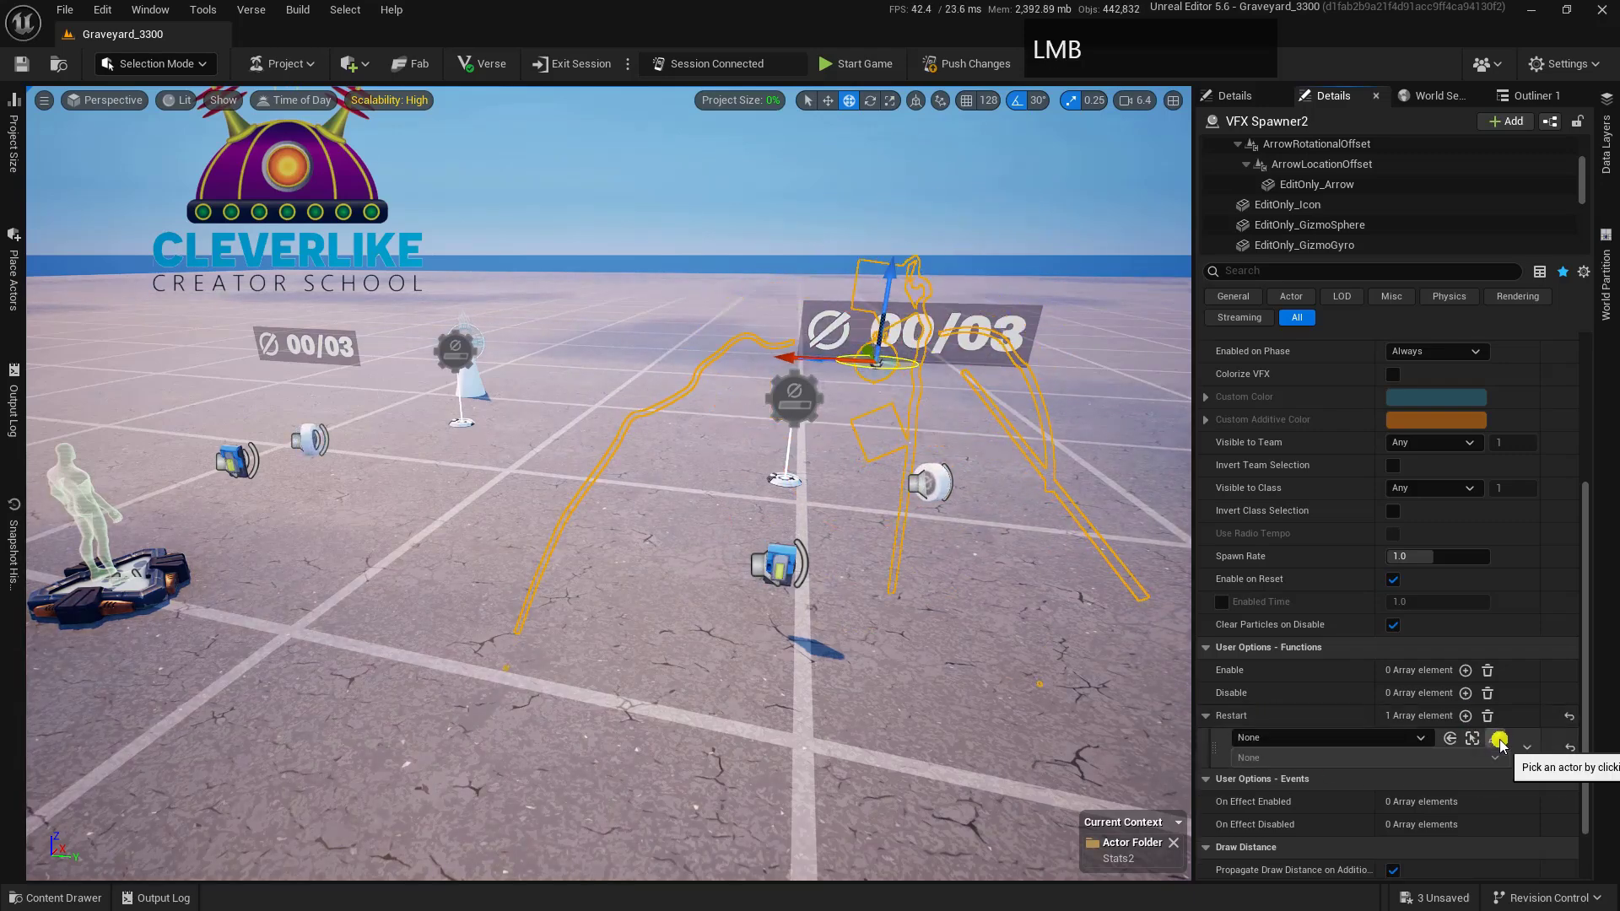
left_click(802, 400)
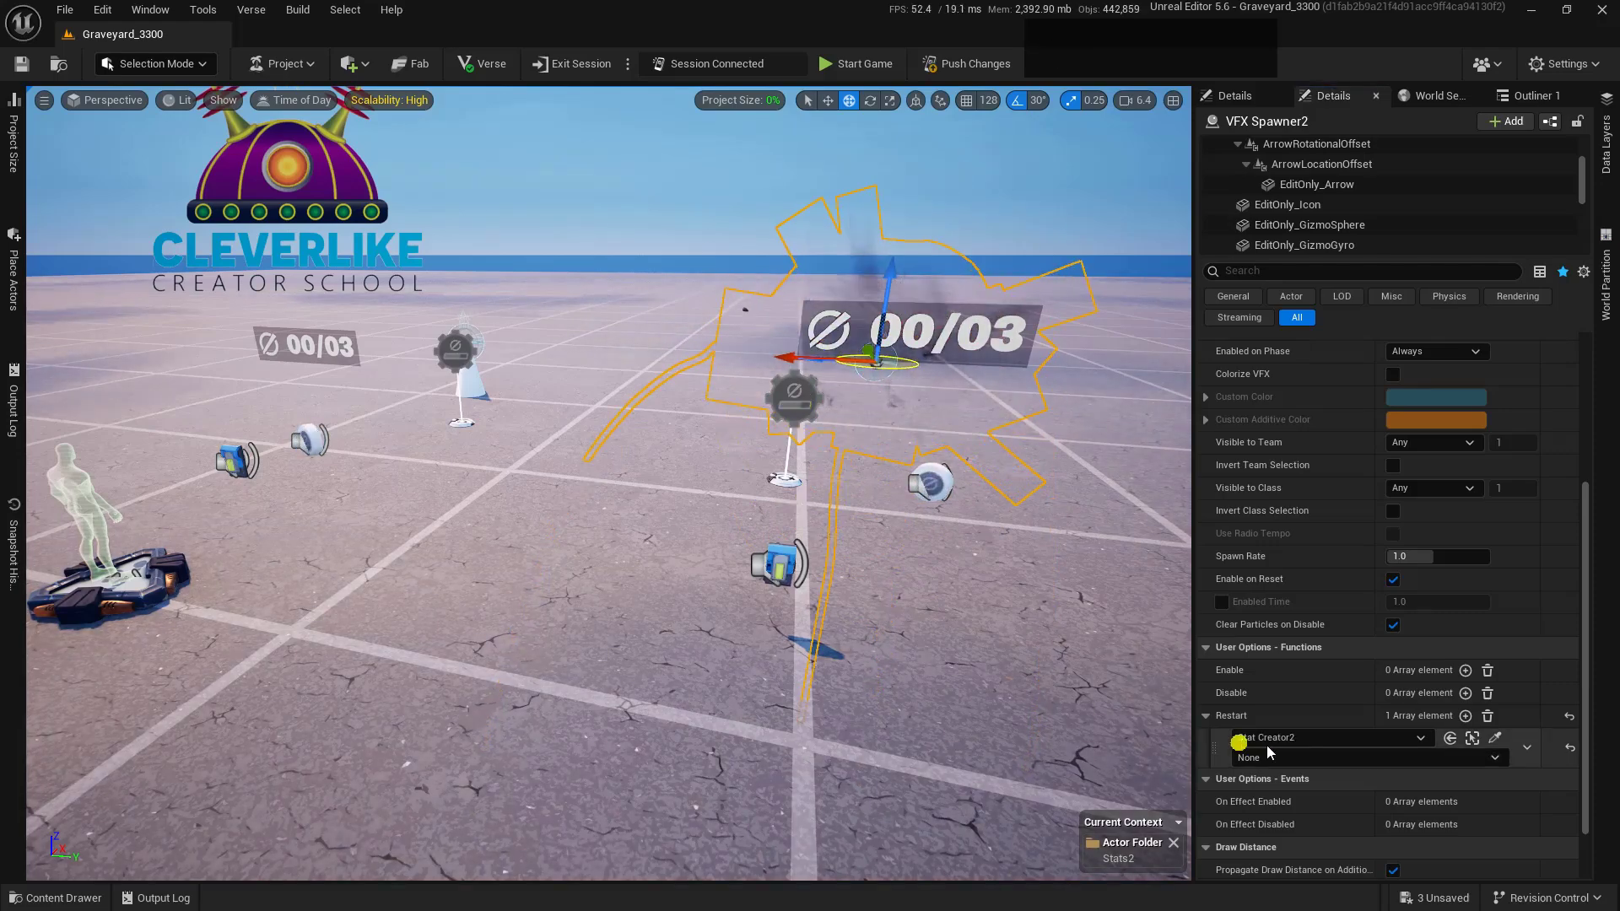
left_click(1320, 756)
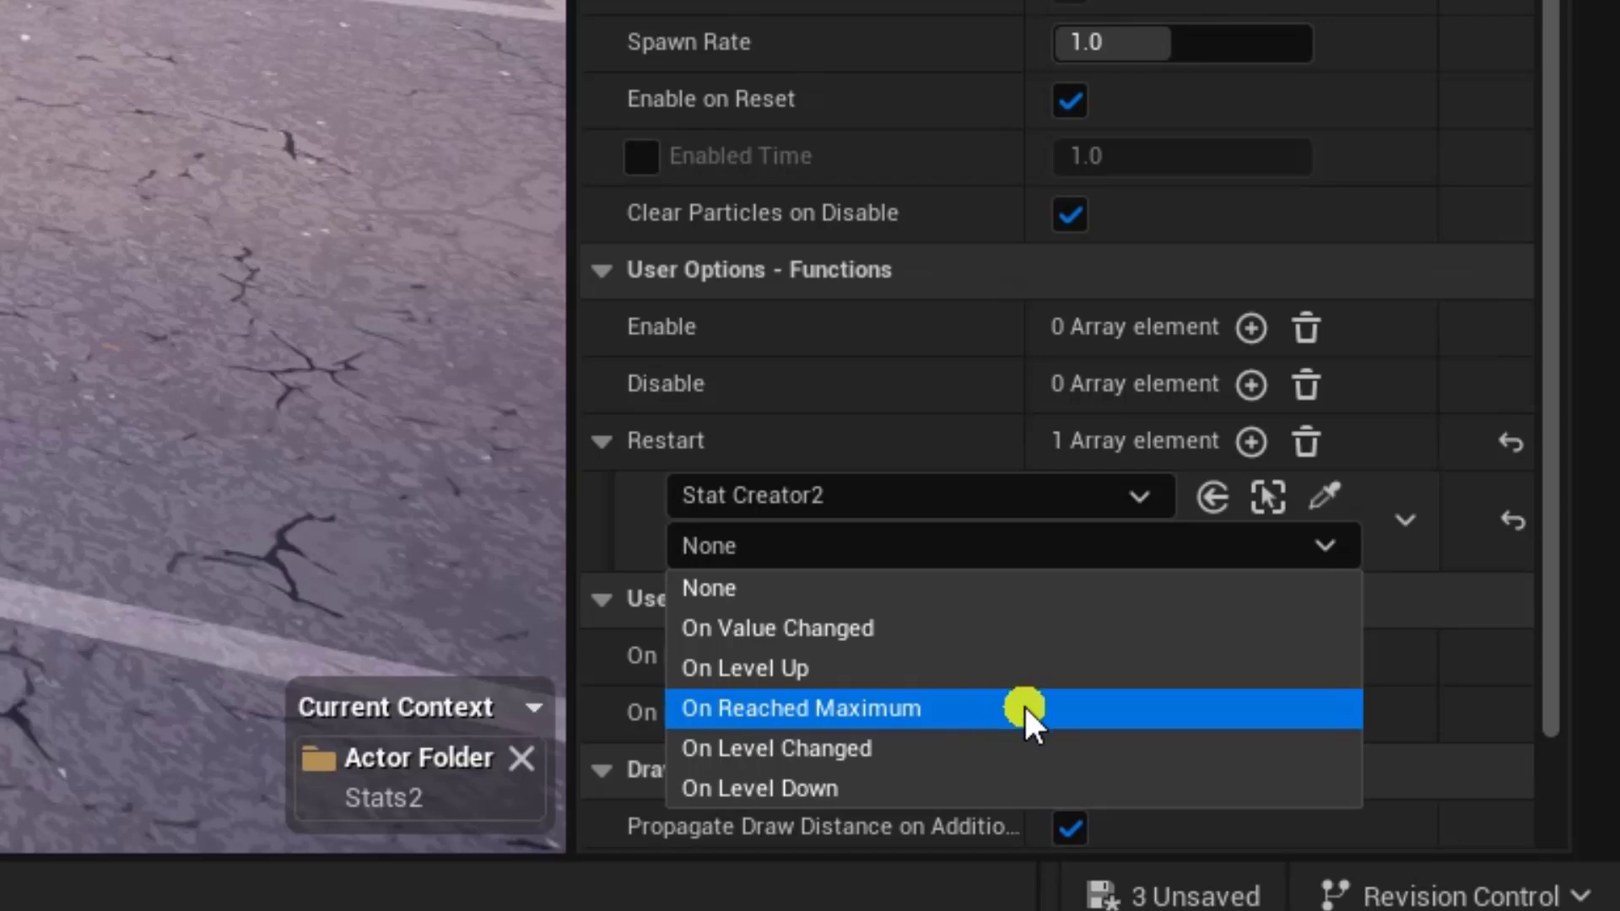
left_click(1024, 708)
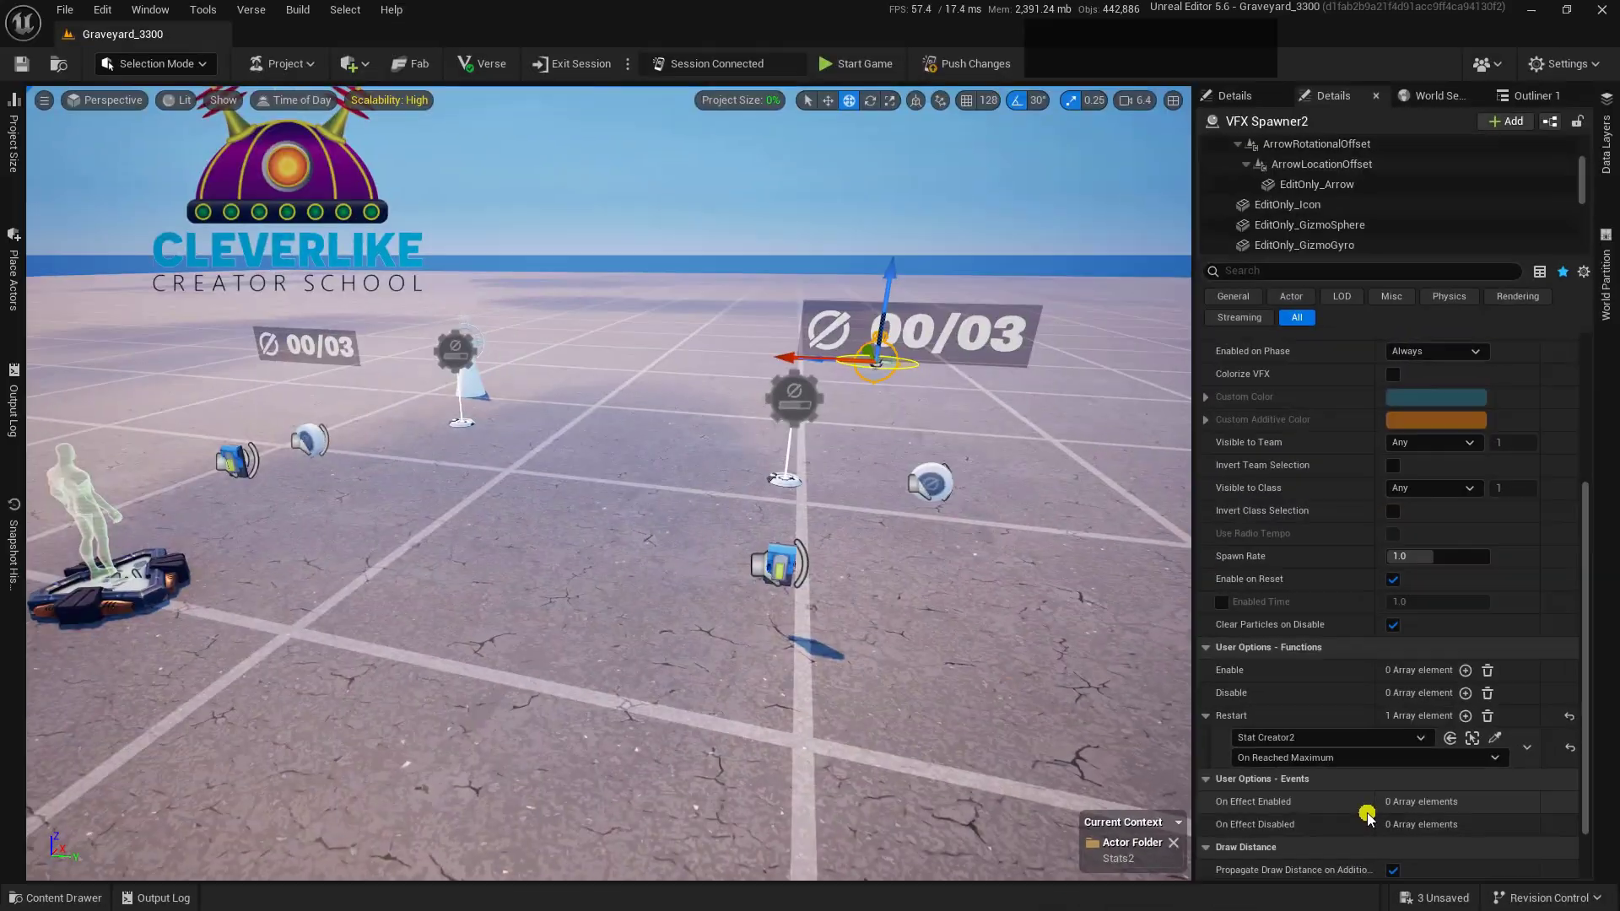
key("alt+1")
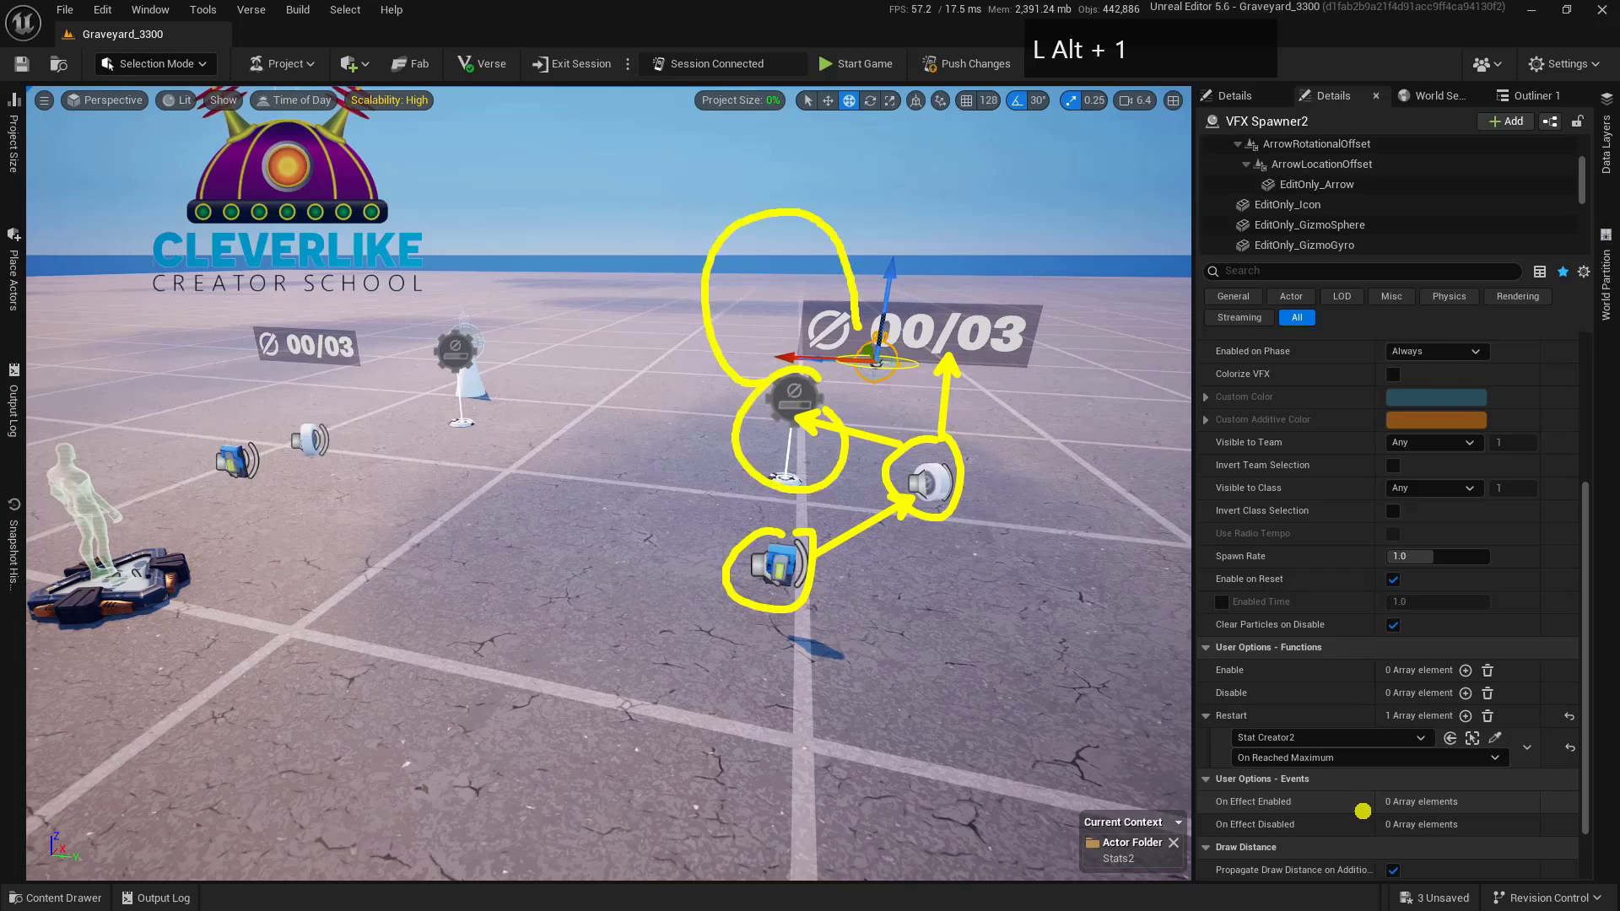
key("Escape")
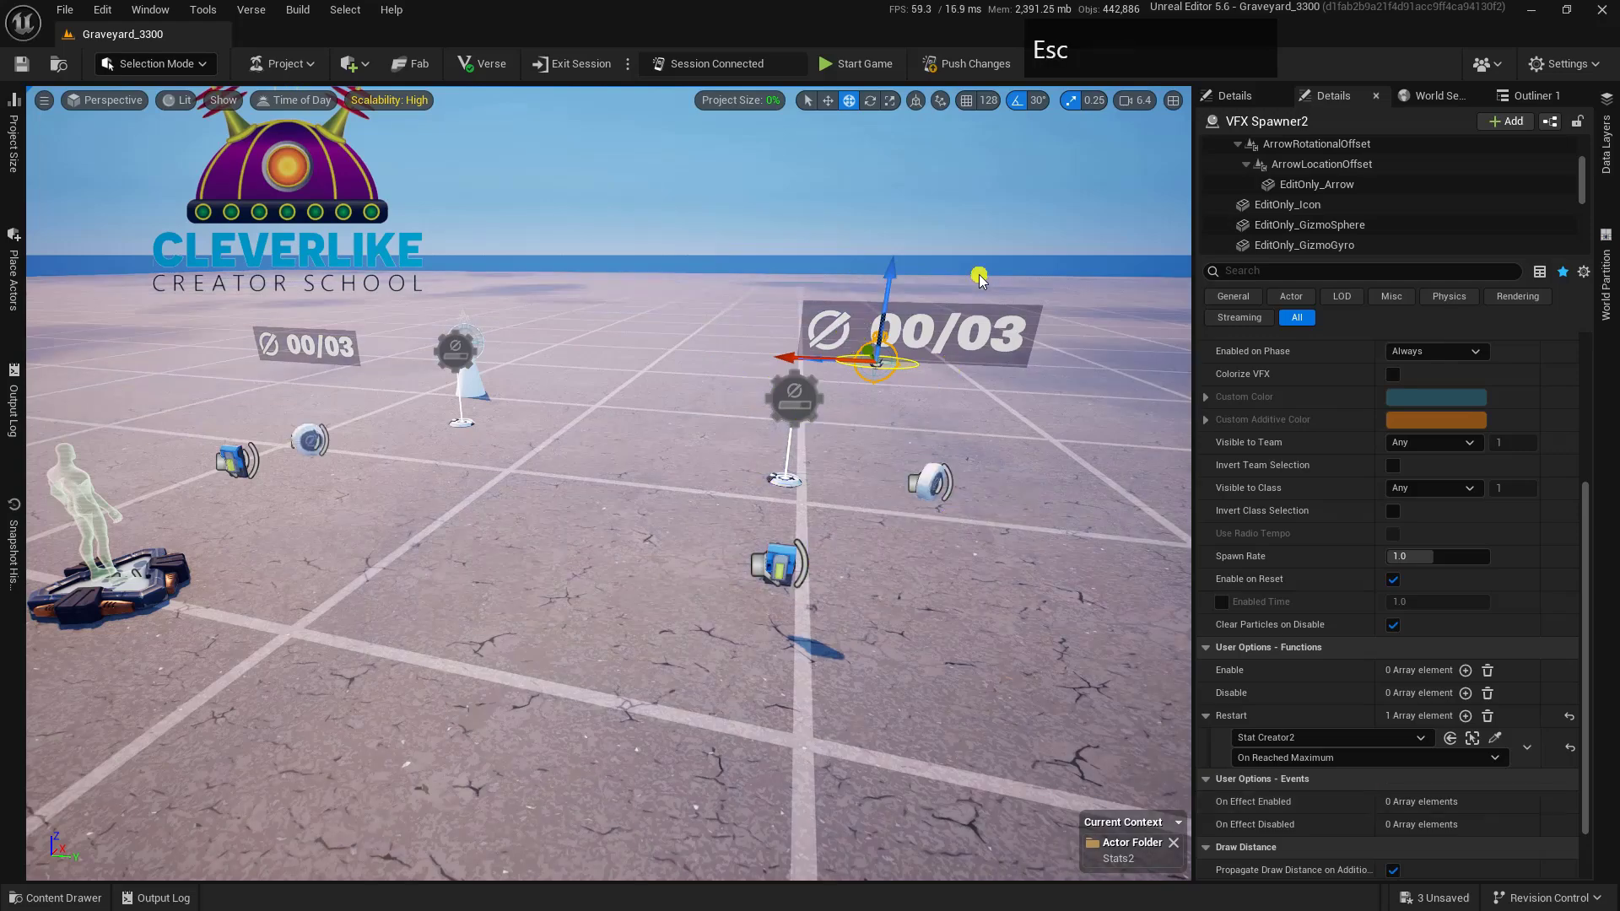
Push the changes to the running game session and walk the character up to the MyLevels Button
left_click(978, 63)
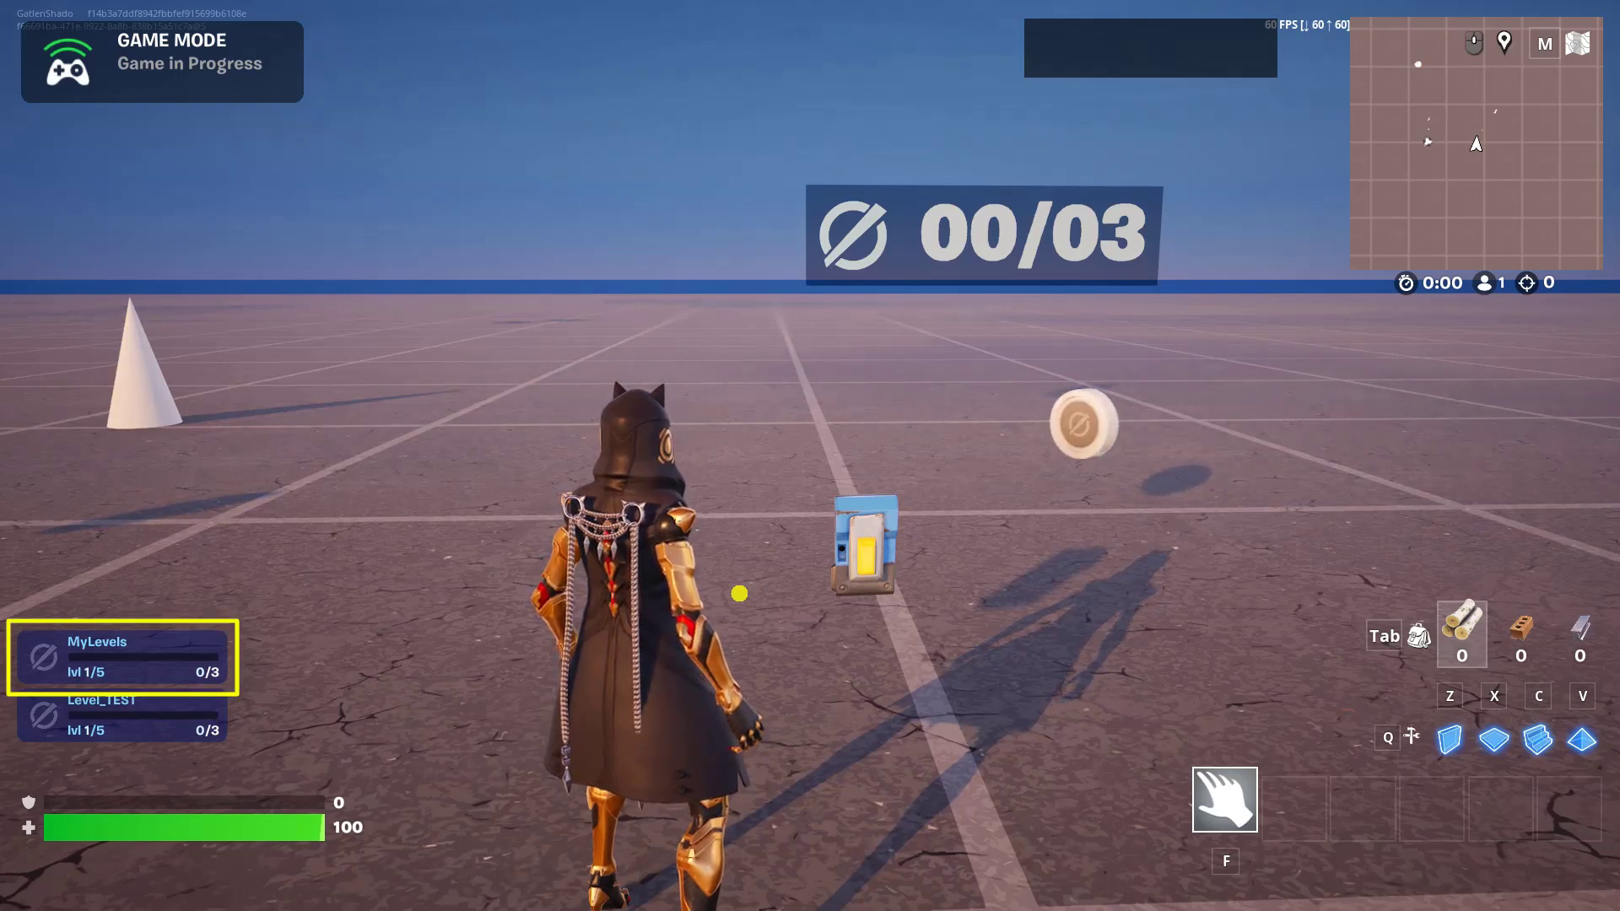
key("d")
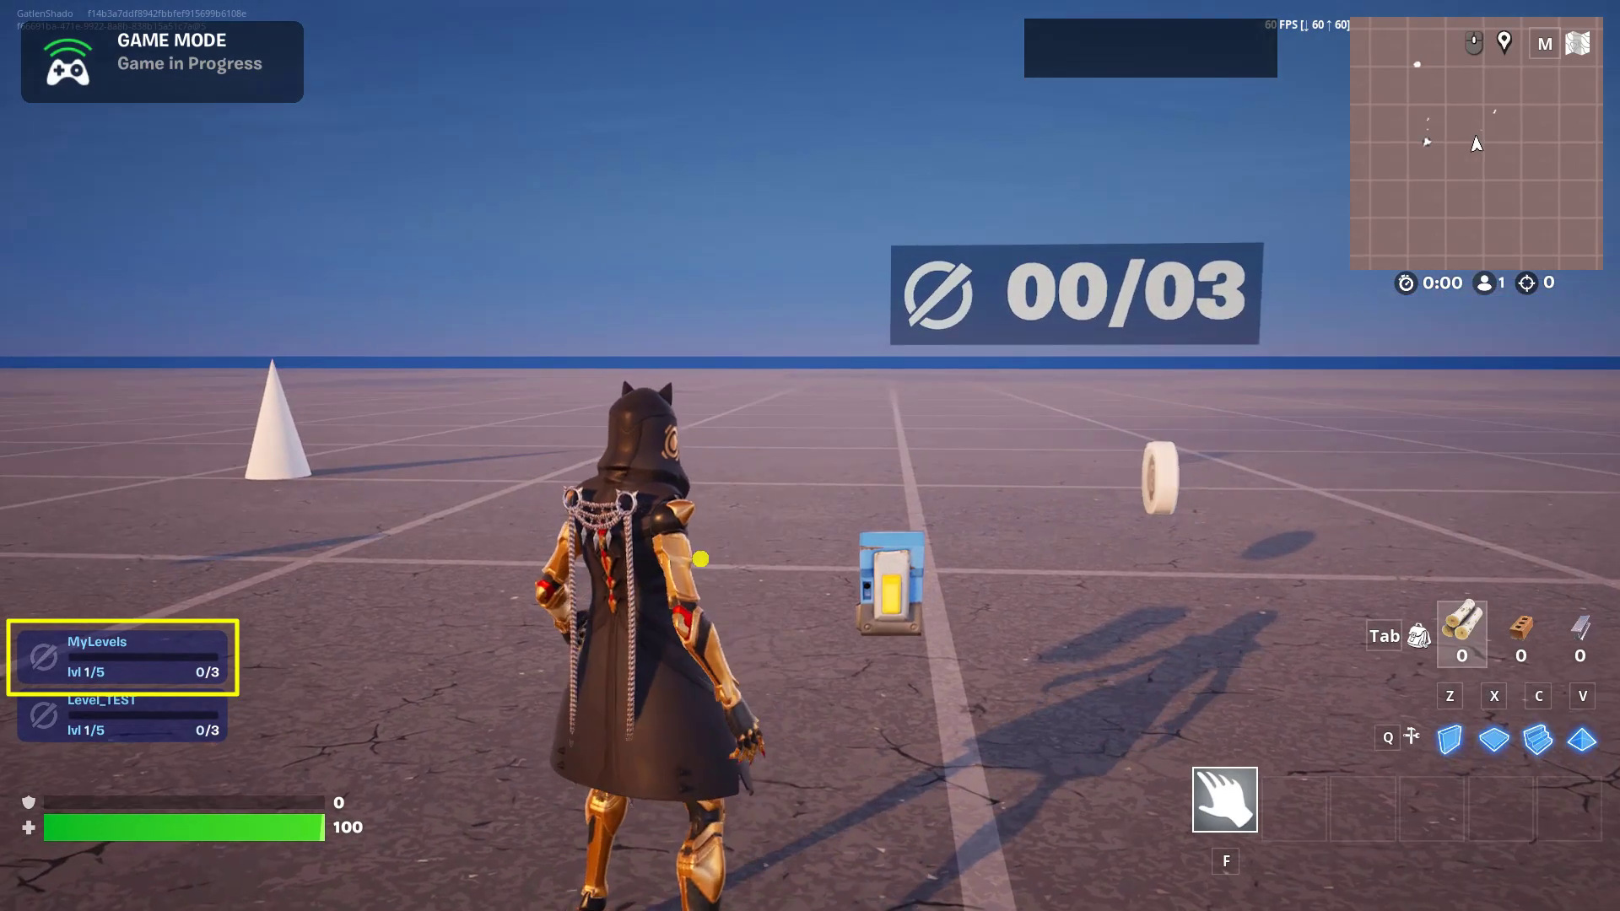
key("w")
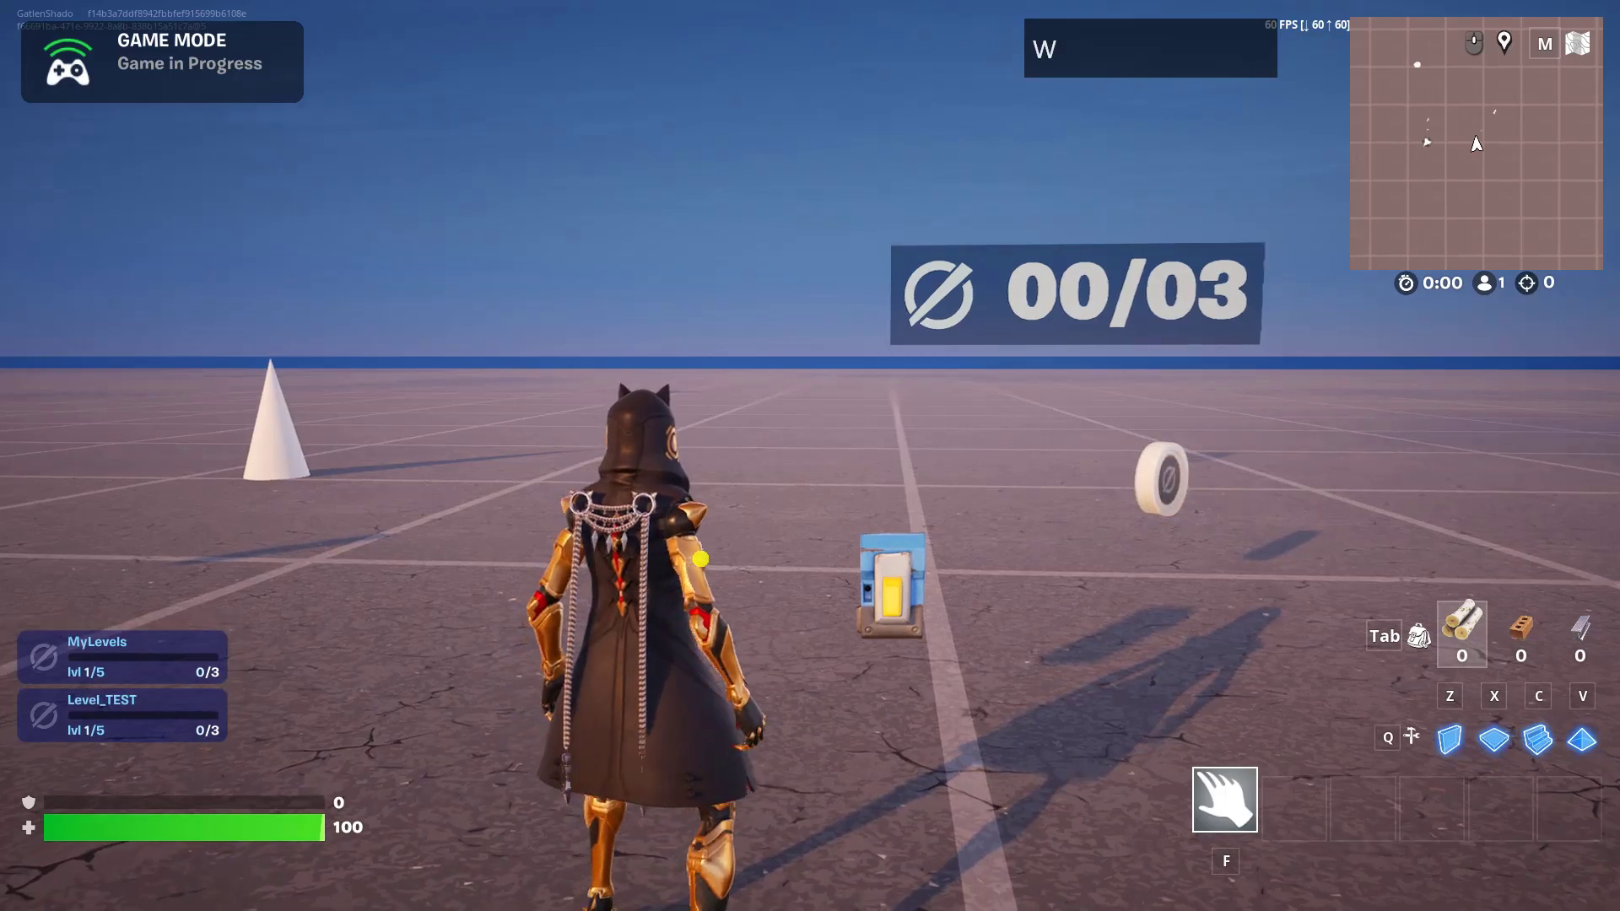
Test the Button by interacting with it repeatedly until MyLevels reaches its maximum level, and open the game menu
key("e")
key("e")
key("e")
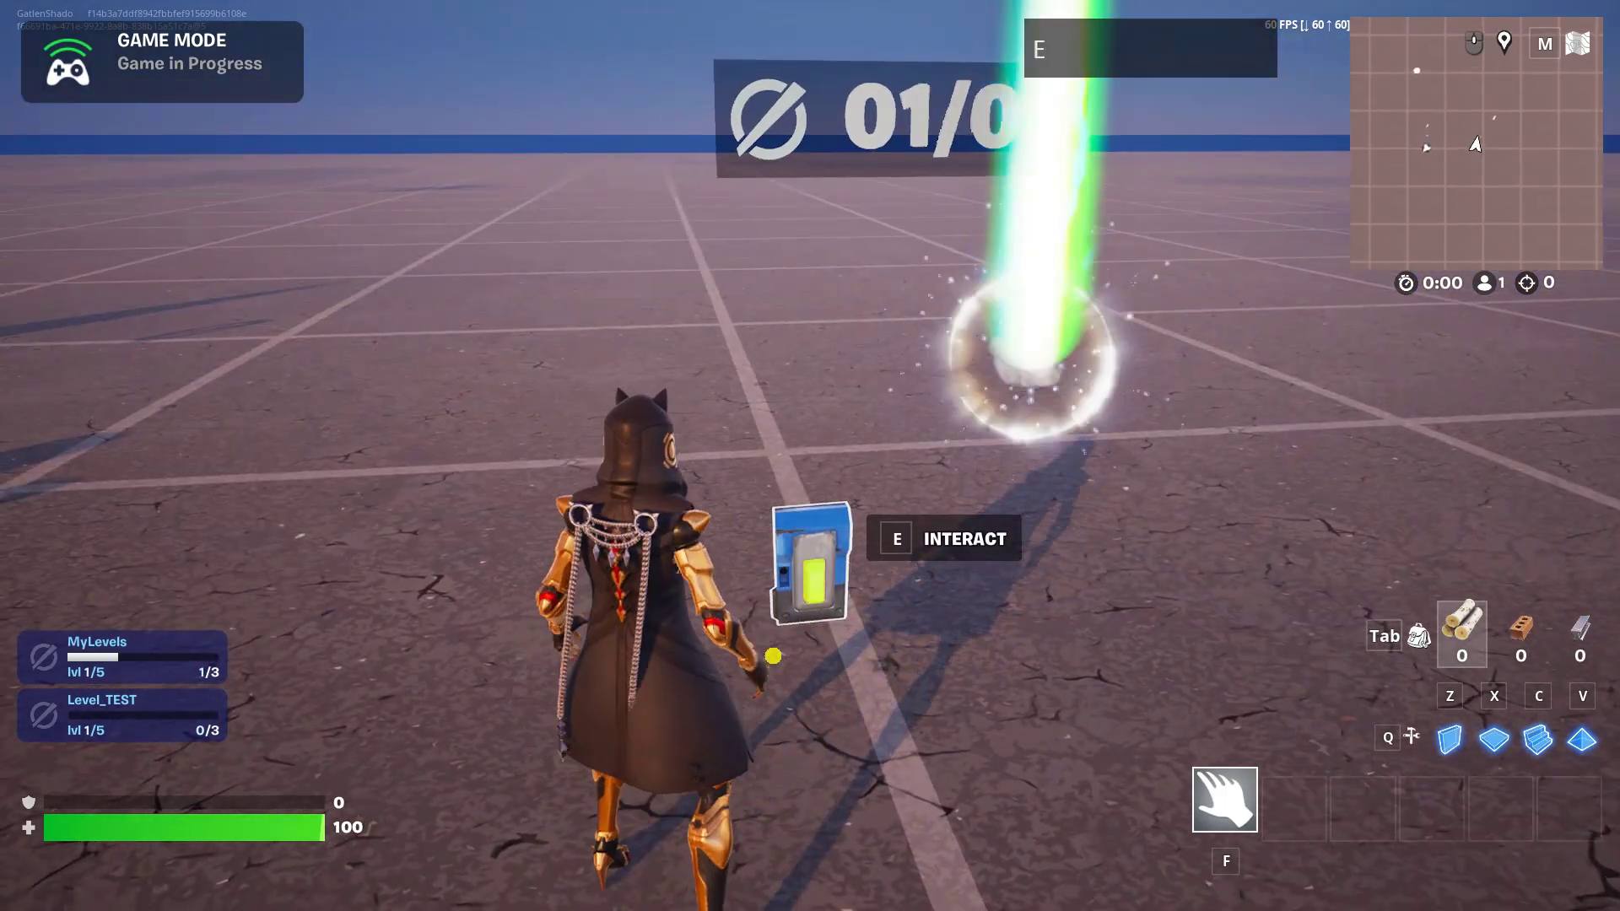
key("e")
key("e")
key("e")
key("e")
key("e")
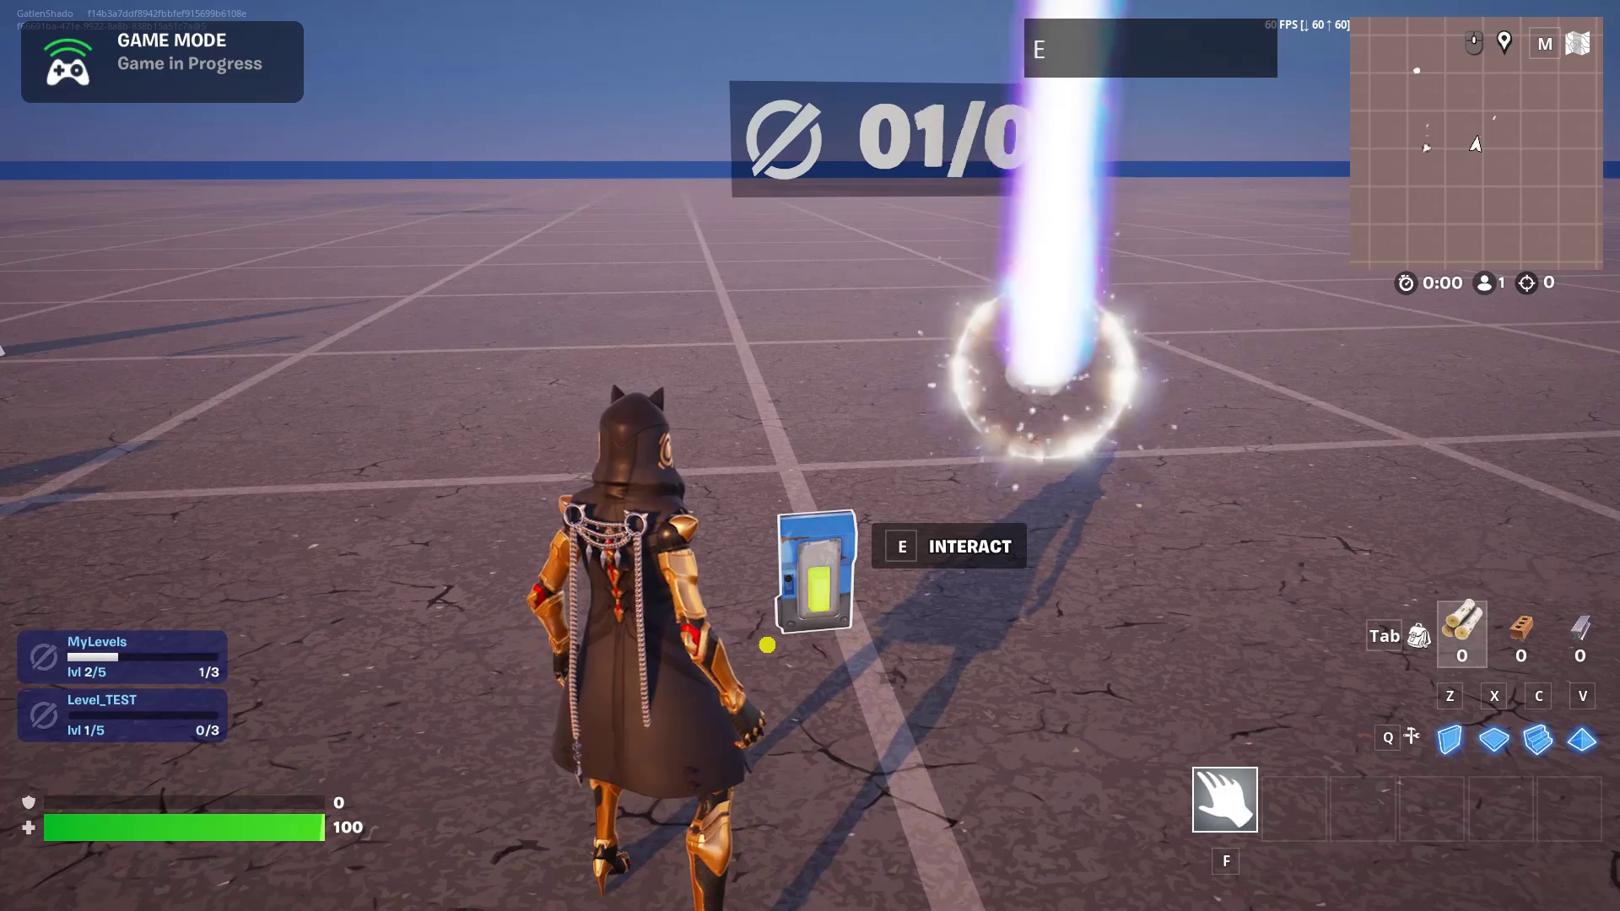
key("e")
key("e")
key("e")
key("e")
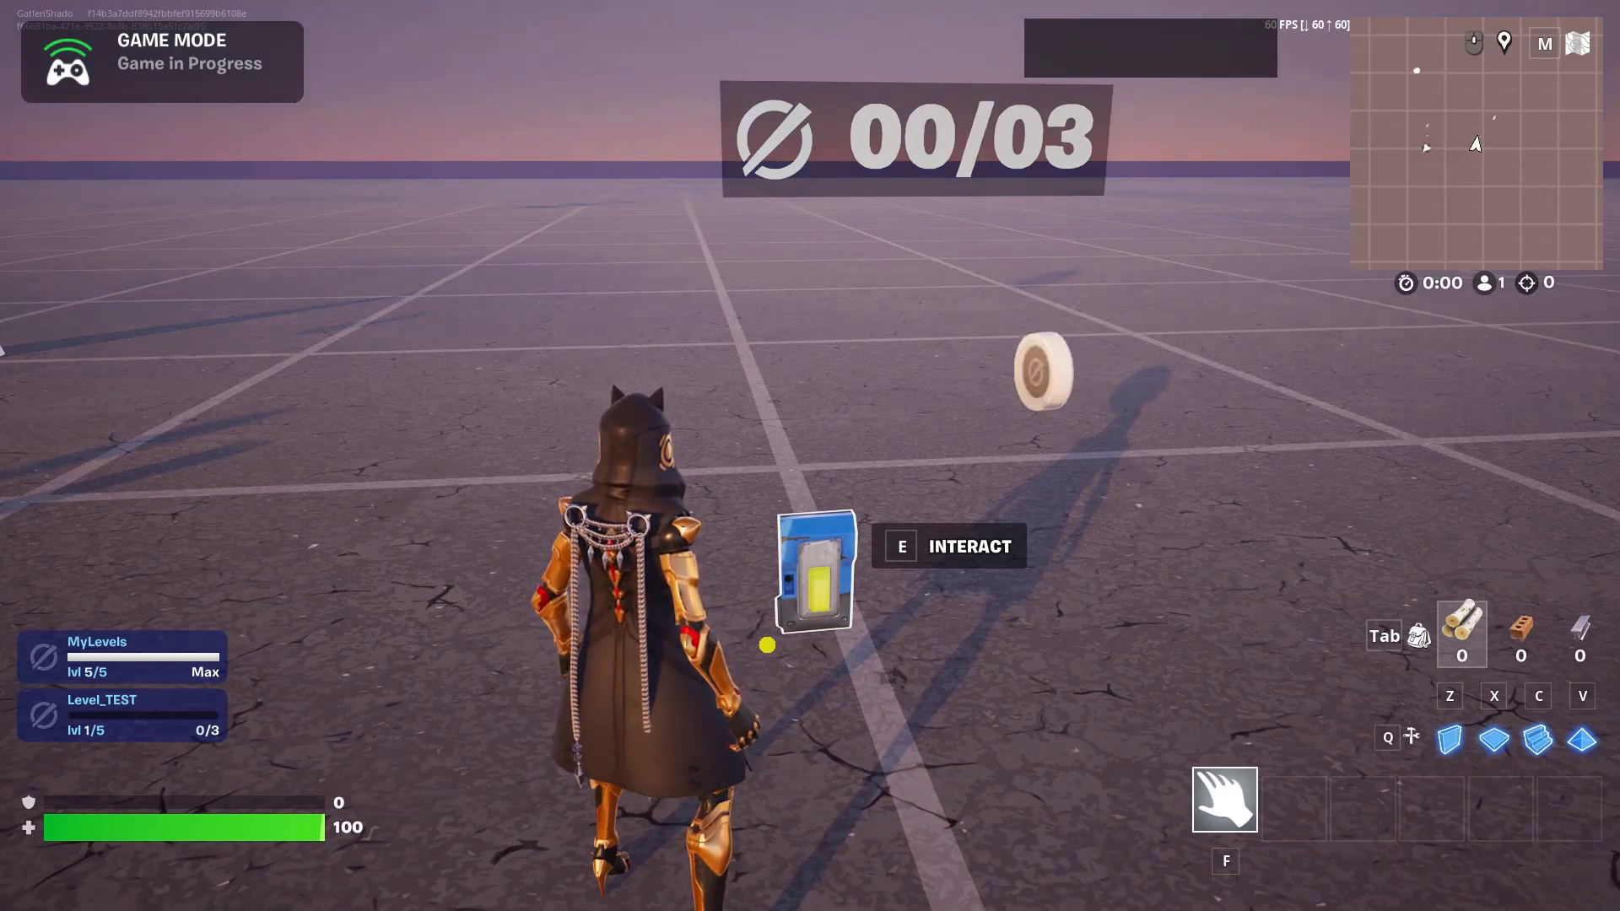
key("Escape")
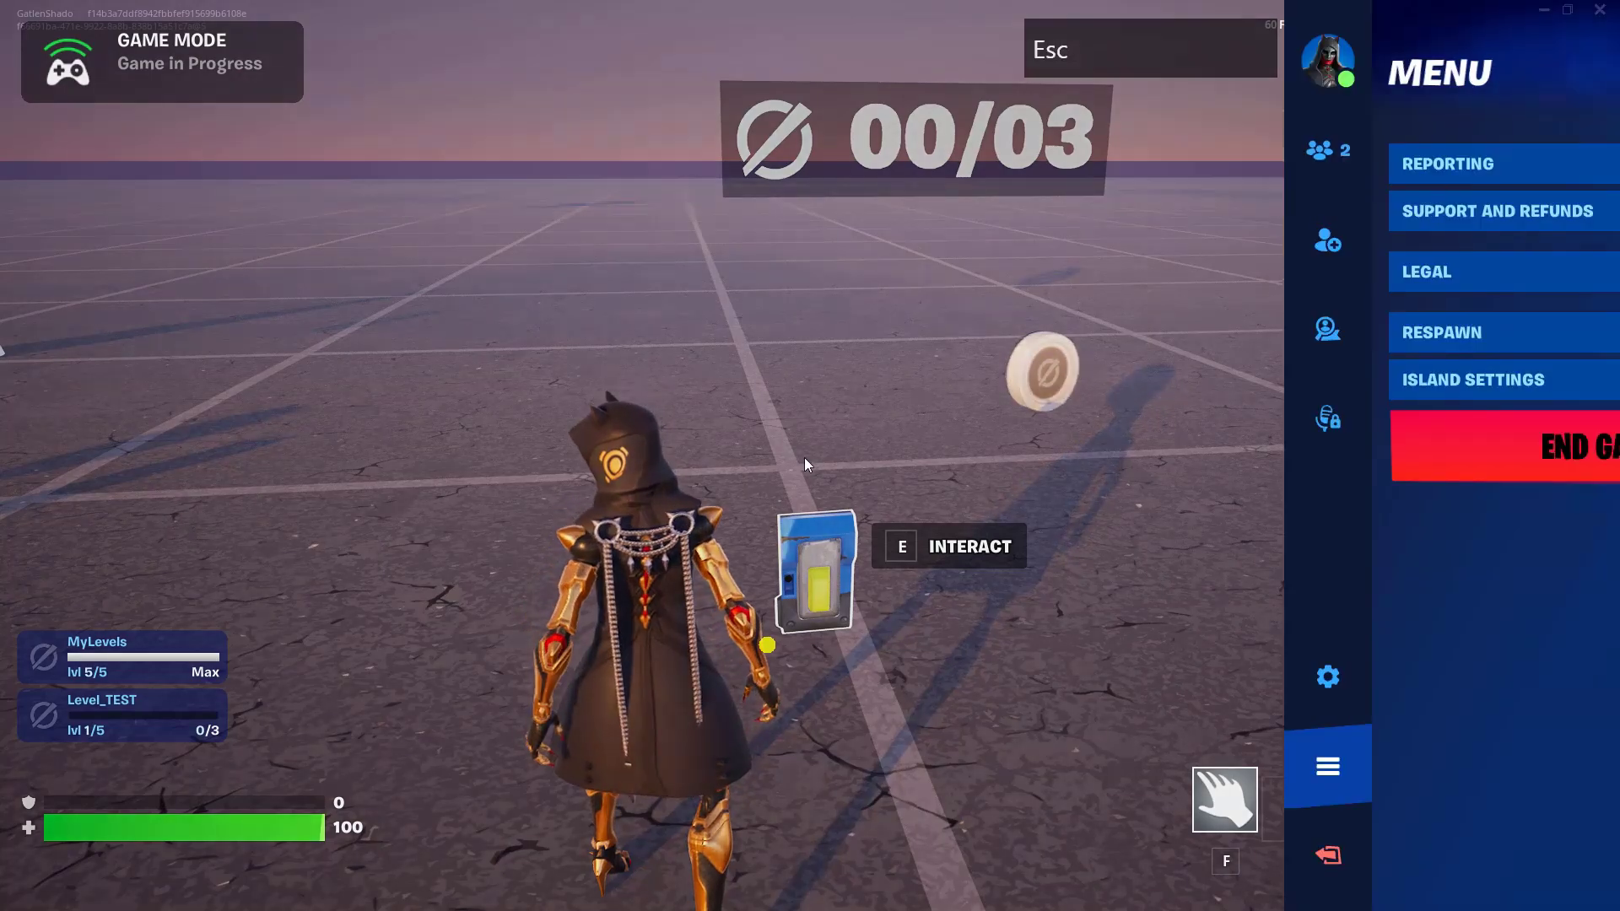